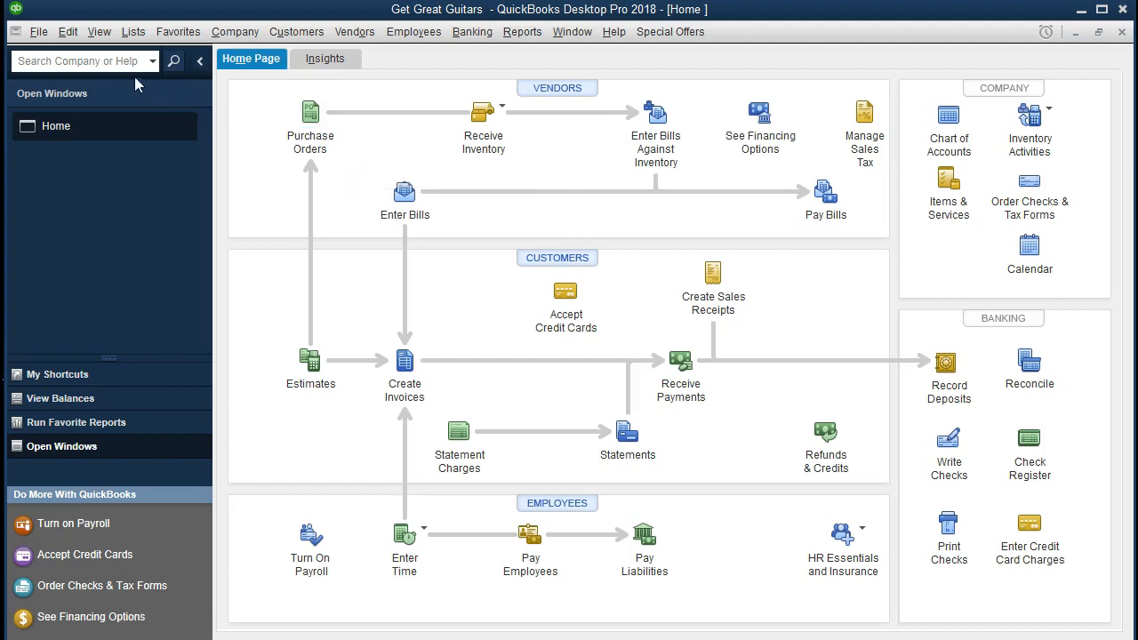
{"action": "left_click", "coordinate": [40, 33]}
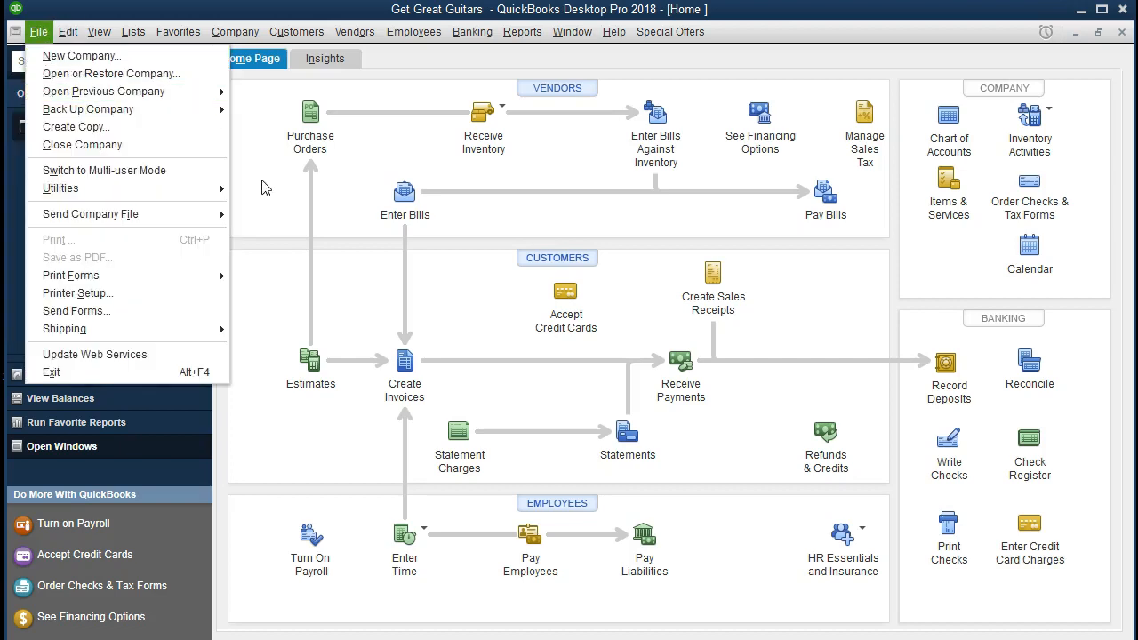
{"action": "left_click", "coordinate": [262, 209]}
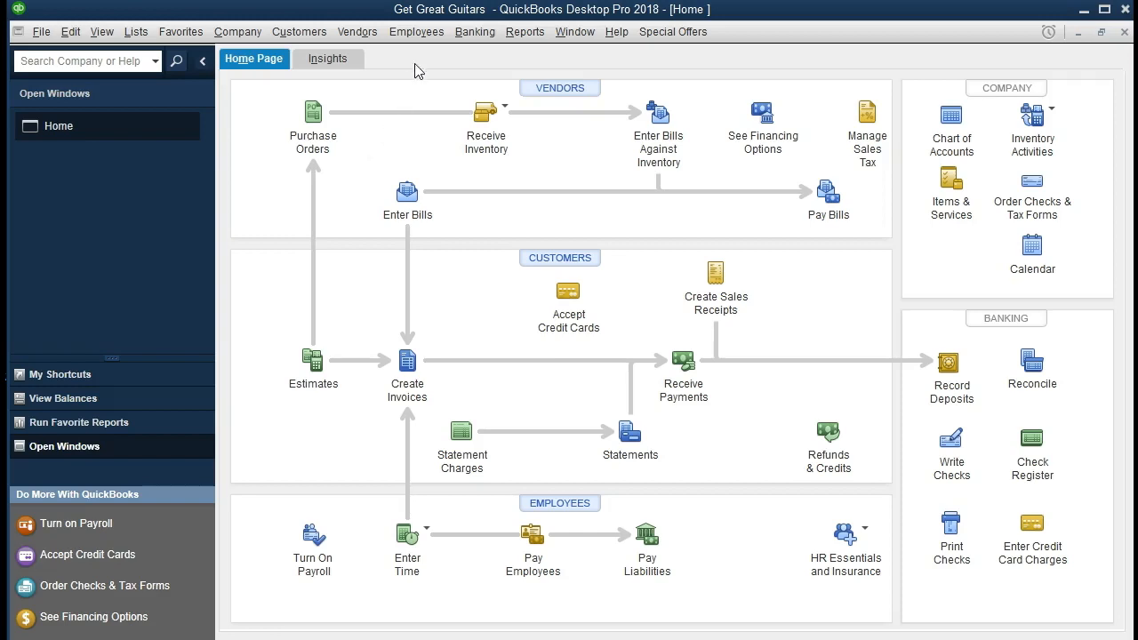
- Review the existing Gibson and Epiphone purchase orders, and close the purchase order form
{"action": "left_click", "coordinate": [318, 124]}
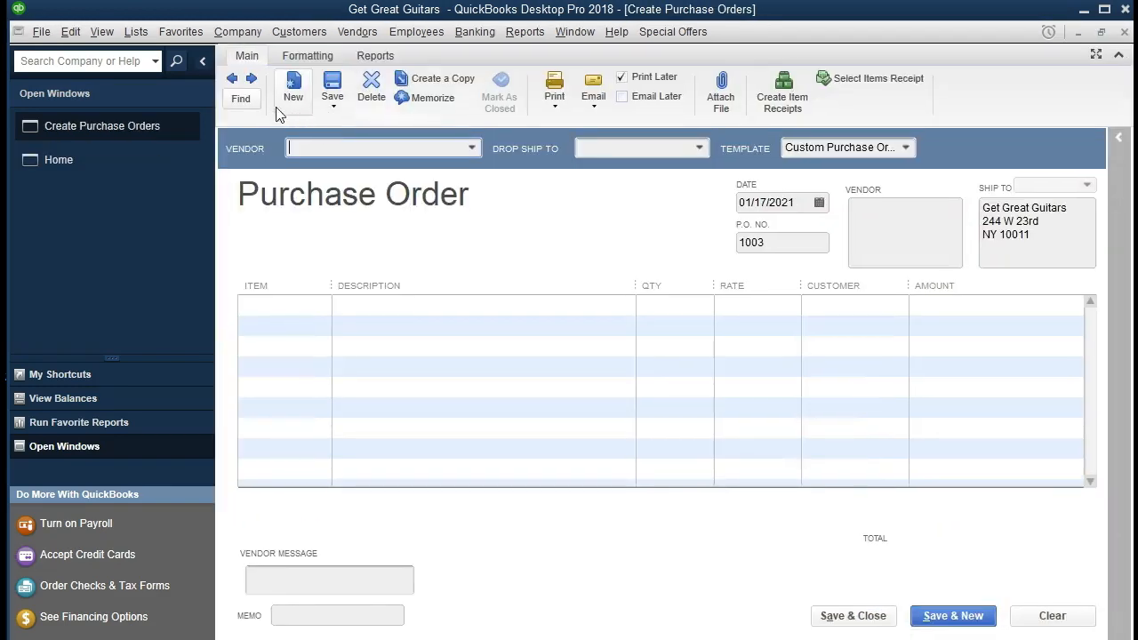
{"action": "left_click", "coordinate": [232, 79]}
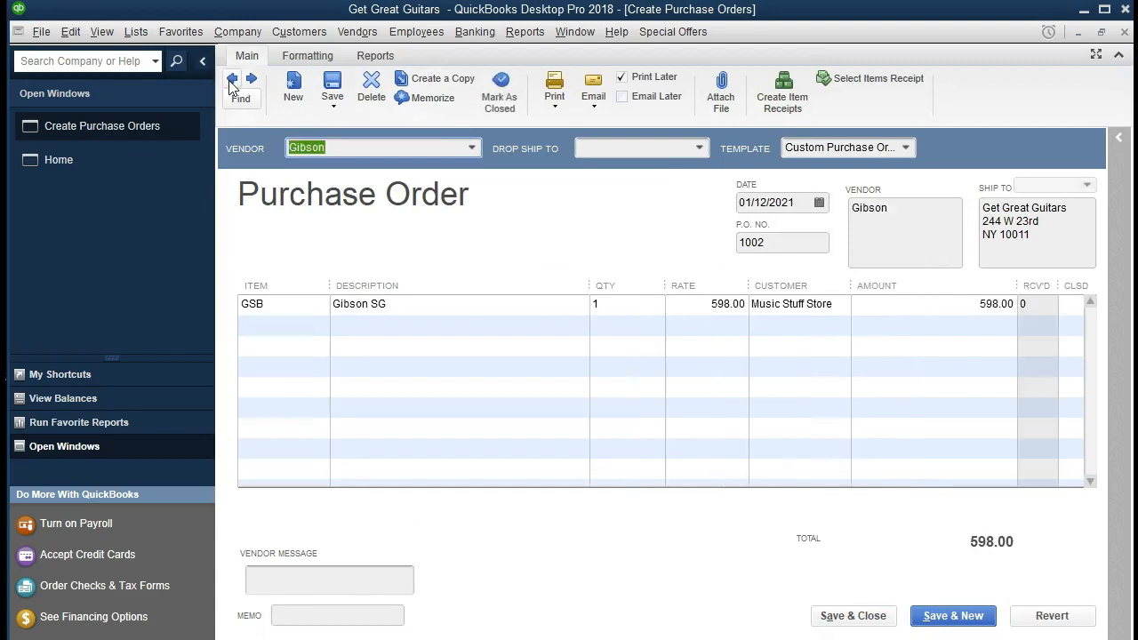
{"action": "left_click", "coordinate": [231, 80]}
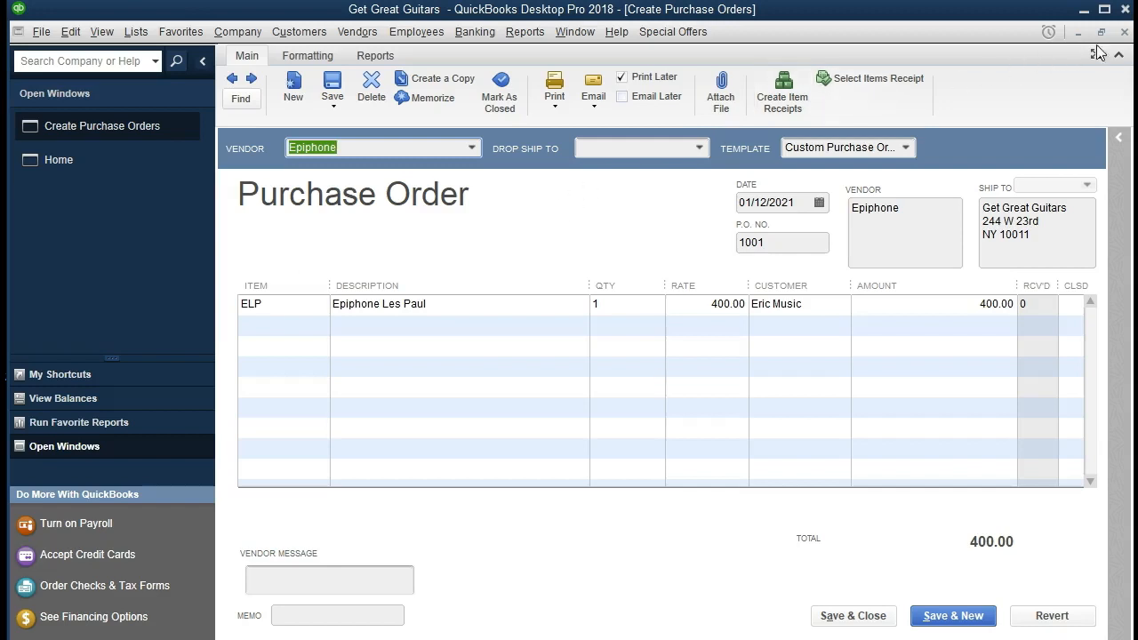
{"action": "left_click", "coordinate": [1125, 33]}
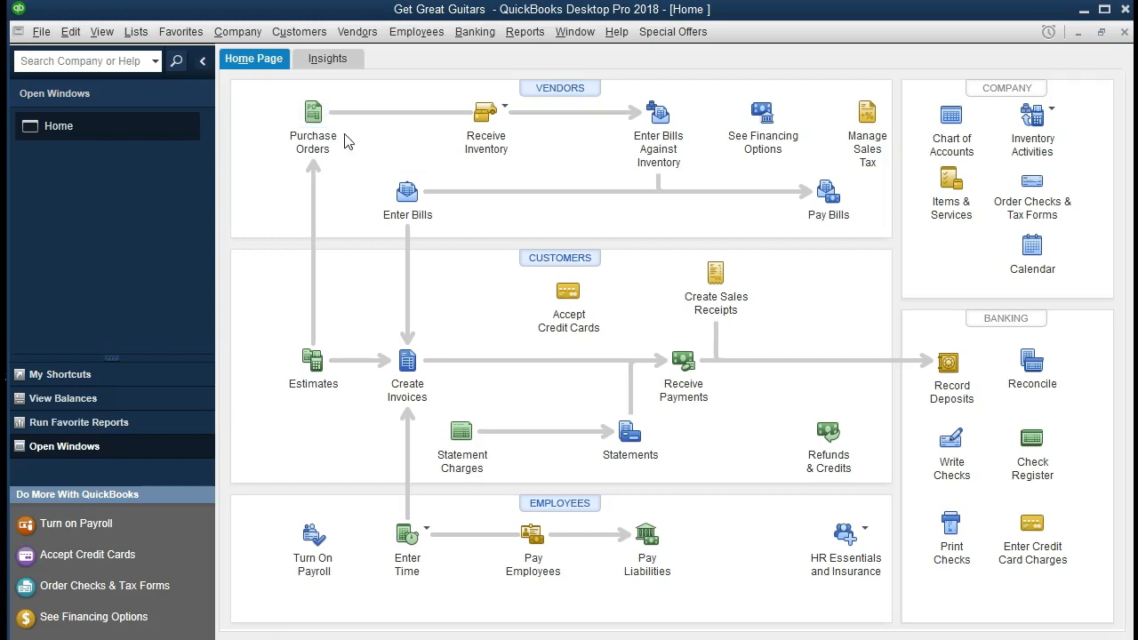
{"action": "left_click", "coordinate": [505, 129]}
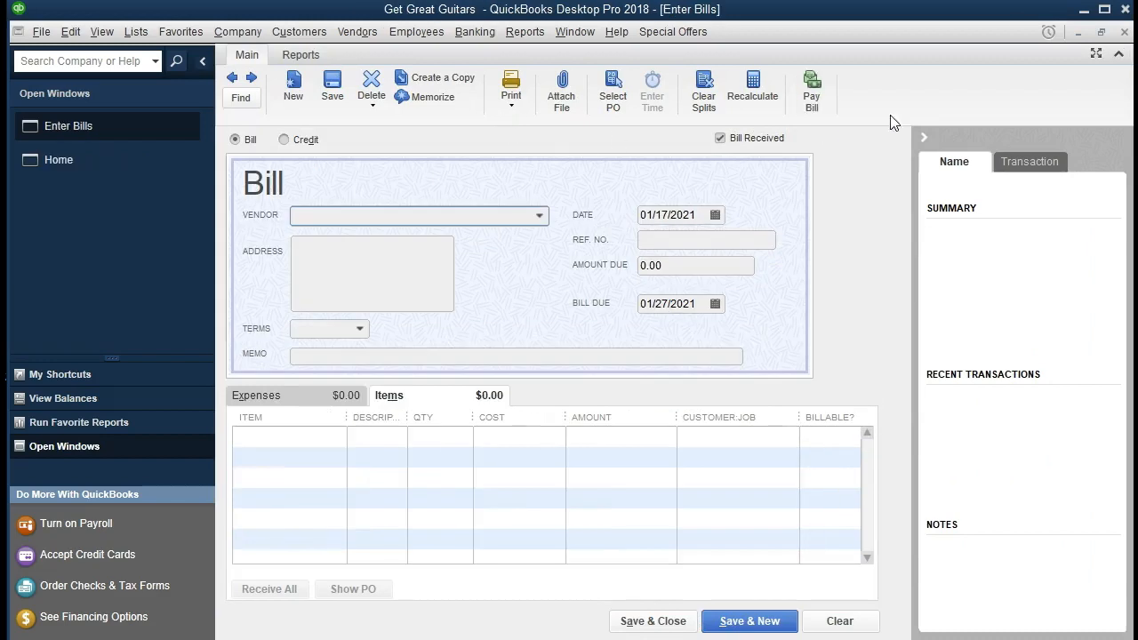
{"action": "left_click", "coordinate": [1122, 33]}
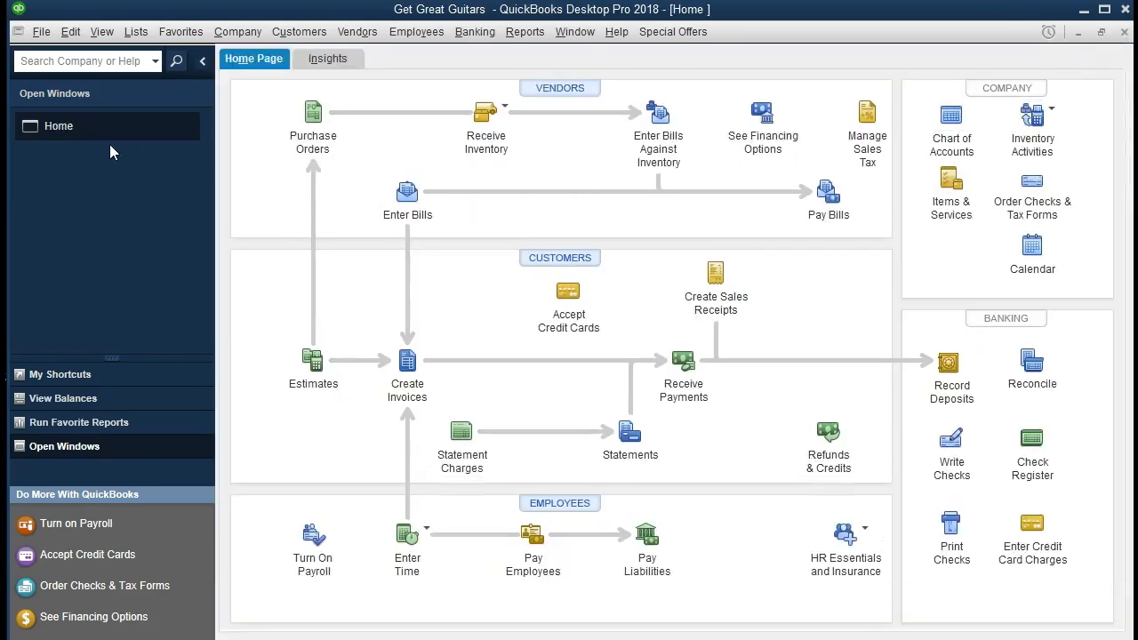
{"action": "left_click", "coordinate": [244, 34]}
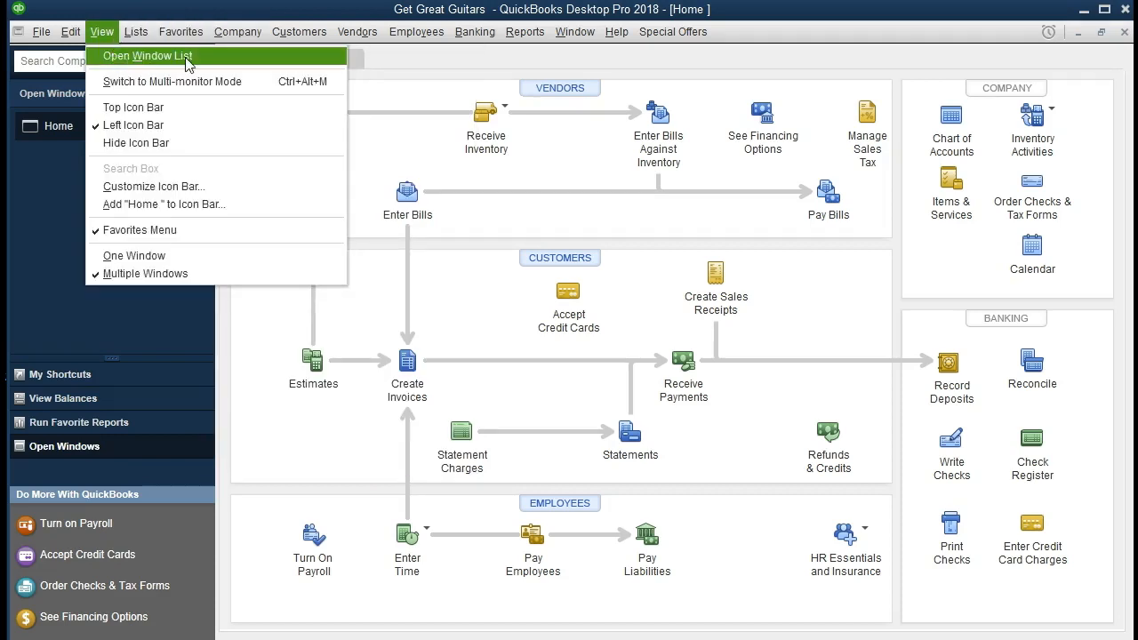
{"action": "left_click", "coordinate": [40, 166]}
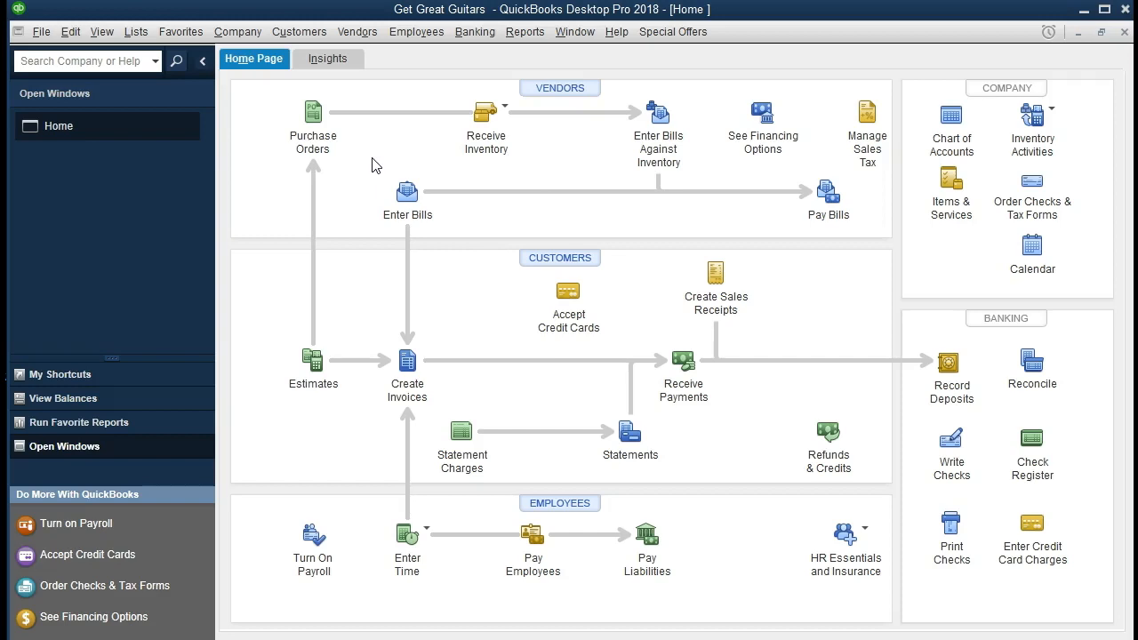
{"action": "left_click", "coordinate": [504, 107]}
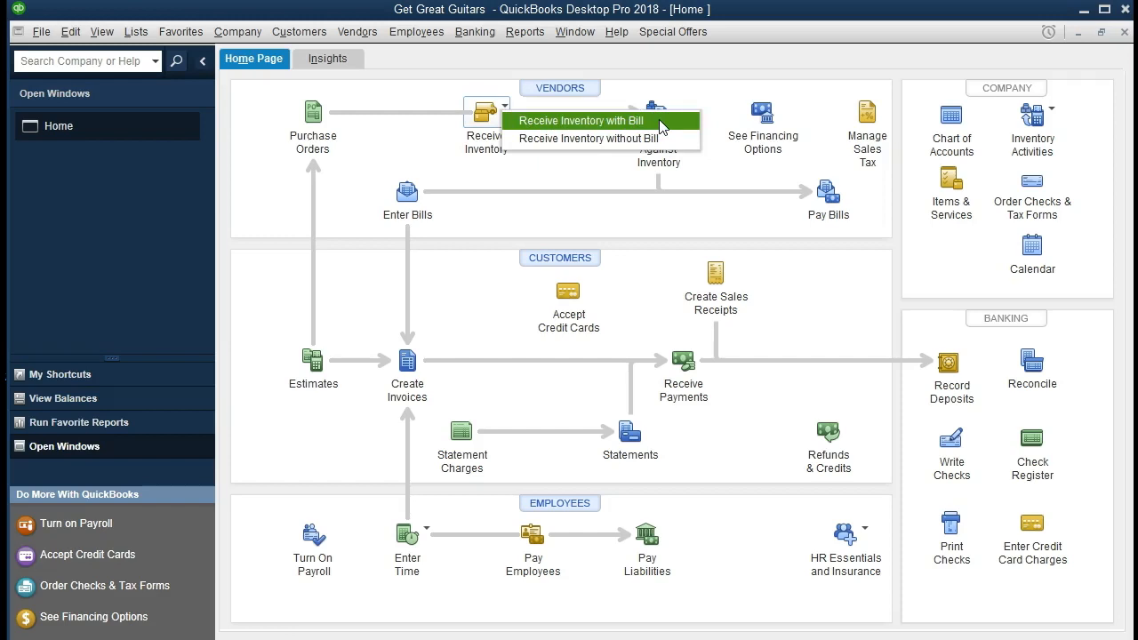
{"action": "left_click", "coordinate": [612, 234]}
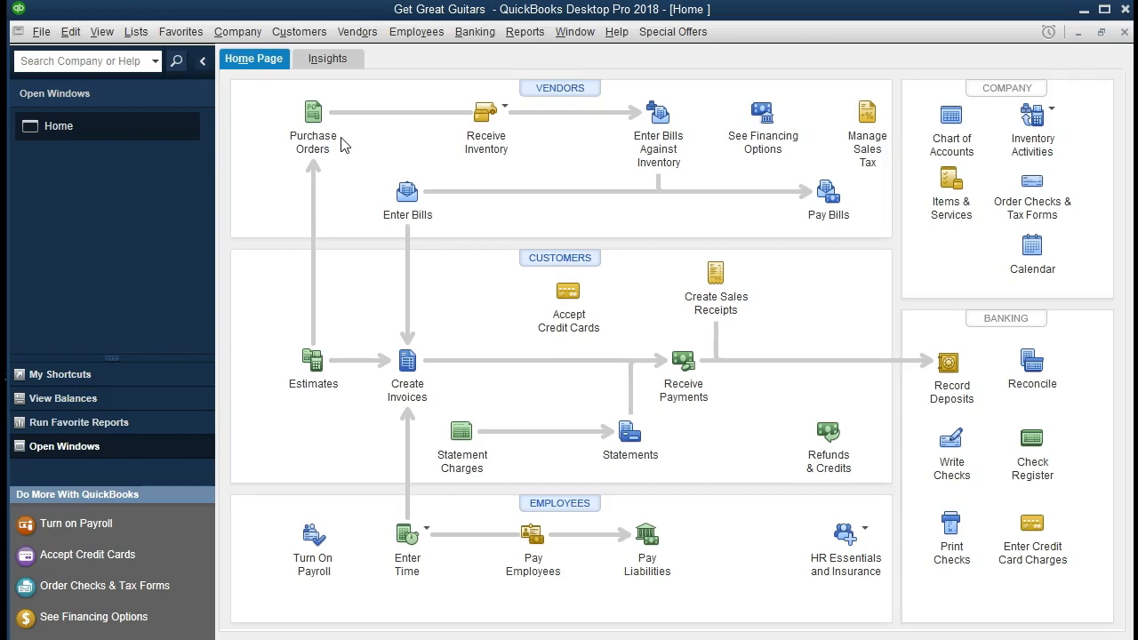
- Start a new check drawn on the Checking account and set its date to 01/25/2021
{"action": "left_click", "coordinate": [950, 462]}
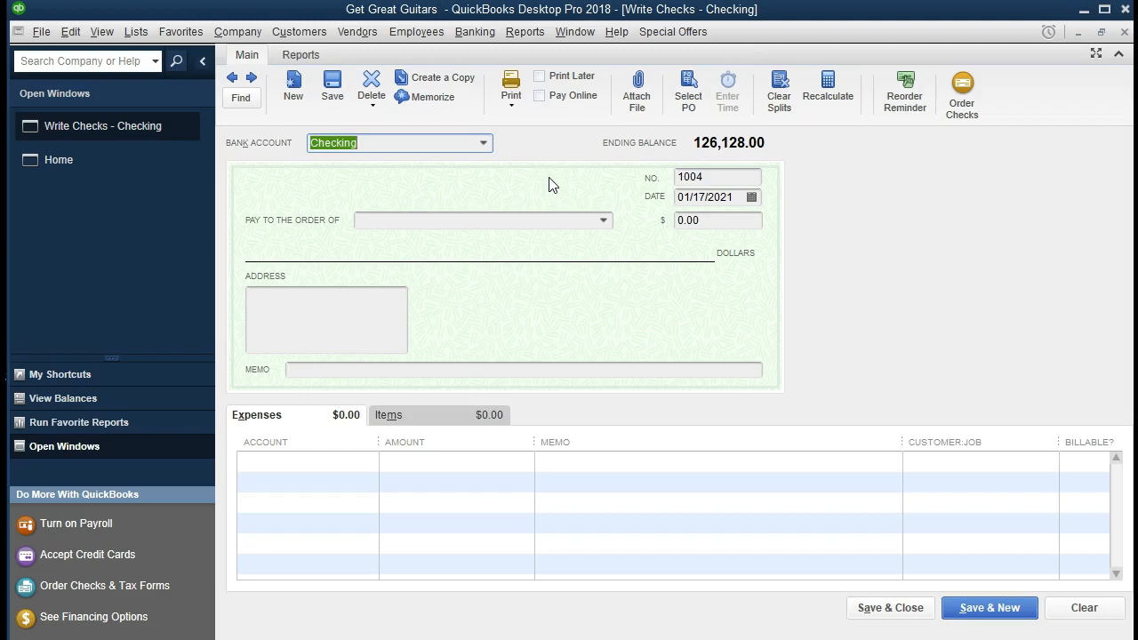
{"action": "left_click", "coordinate": [483, 145]}
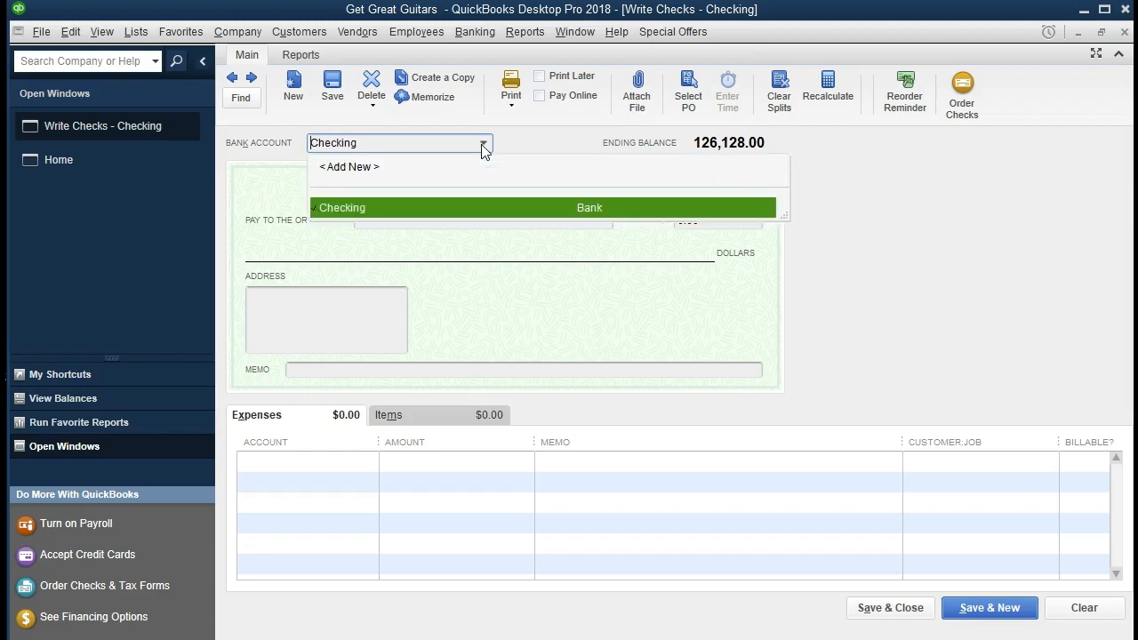
{"action": "left_click", "coordinate": [483, 145]}
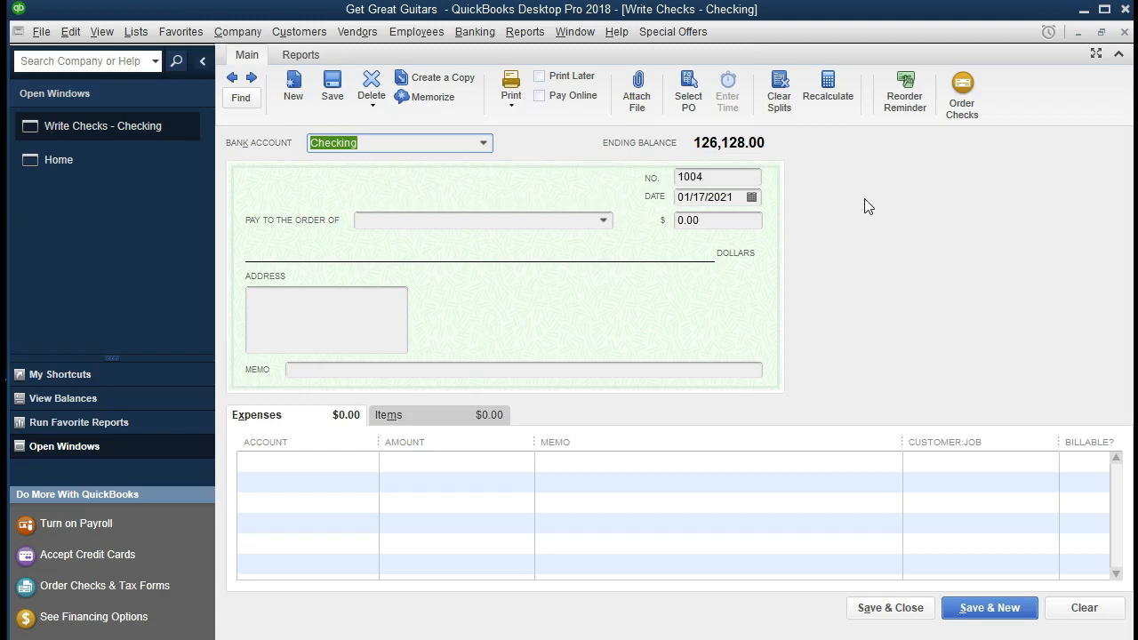
{"action": "key", "text": "Tab"}
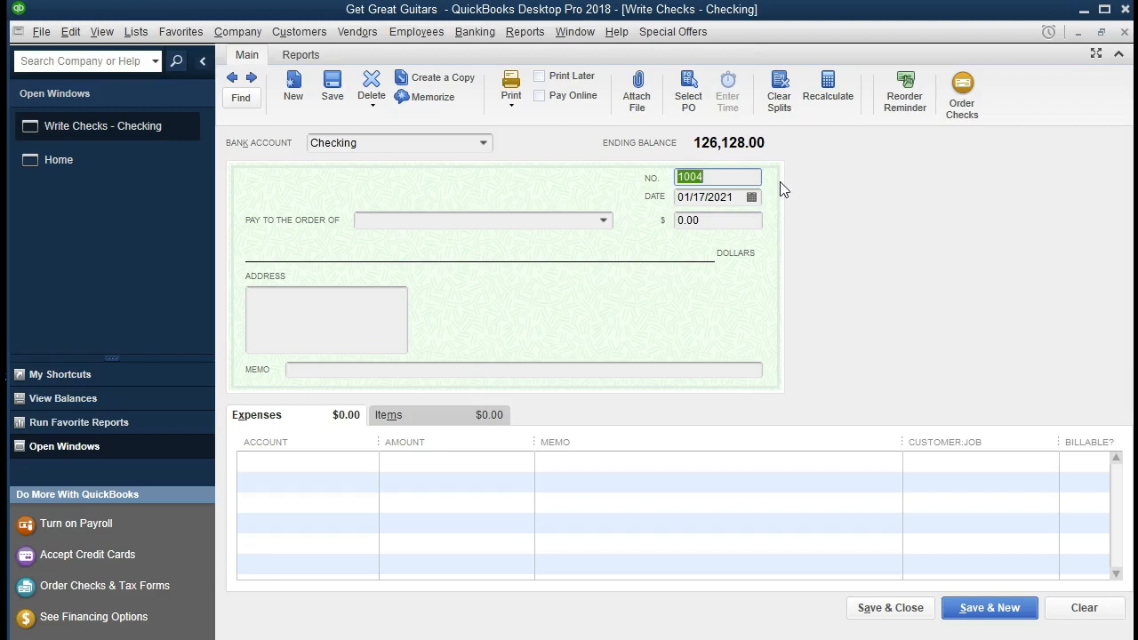
{"action": "key", "text": "Tab"}
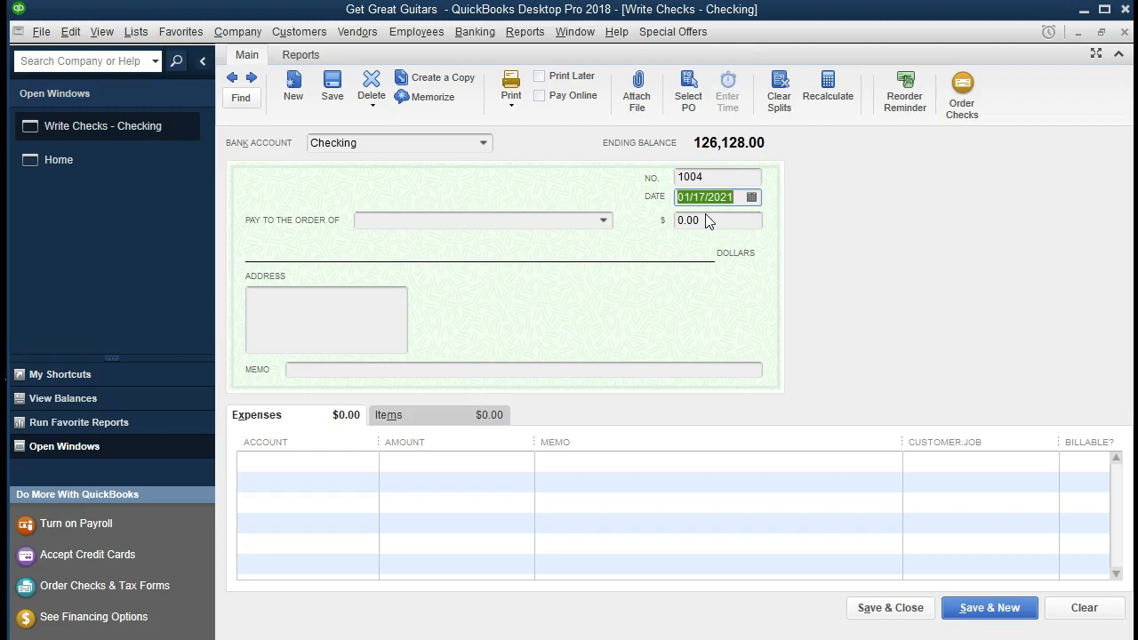
{"action": "key", "text": "plus"}
{"action": "key", "text": "plus"}
{"action": "key", "text": "plus"}
{"action": "key", "text": "plus"}
{"action": "key", "text": "plus"}
{"action": "key", "text": "plus"}
{"action": "key", "text": "plus"}
{"action": "key", "text": "Tab"}
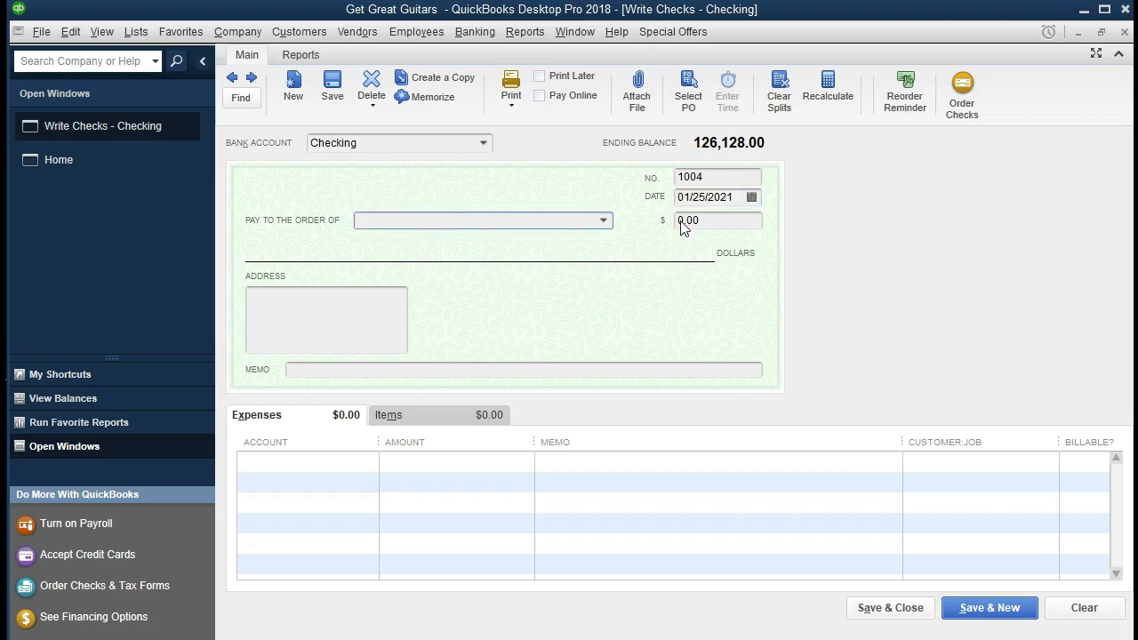
- Make the check payable to the vendor Epiphone
{"action": "left_click", "coordinate": [603, 222]}
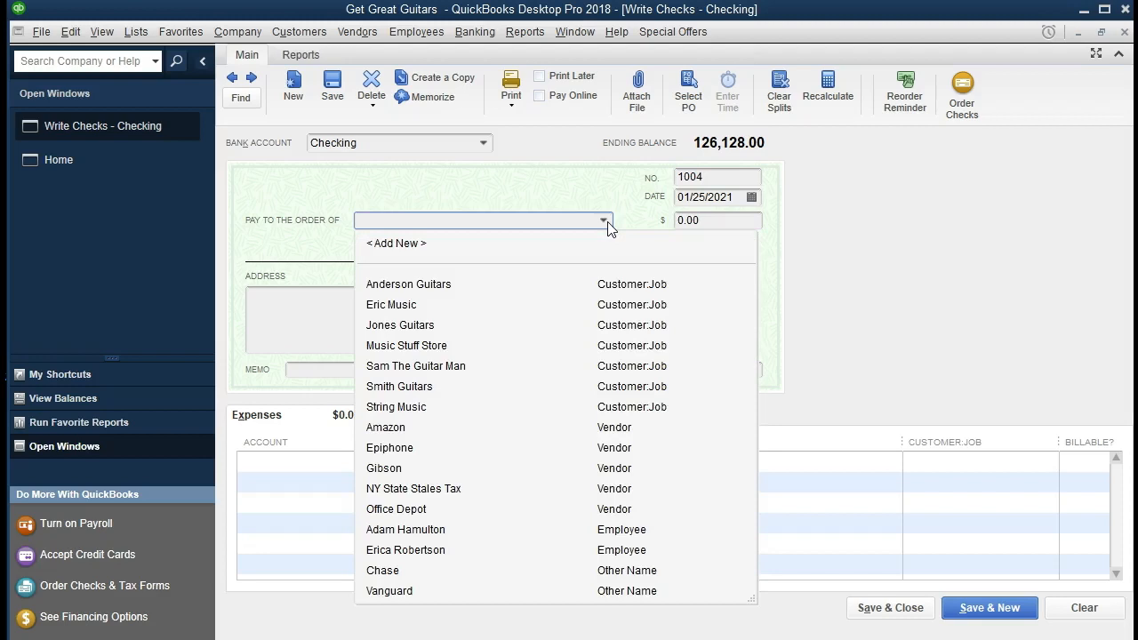
{"action": "left_click", "coordinate": [607, 224]}
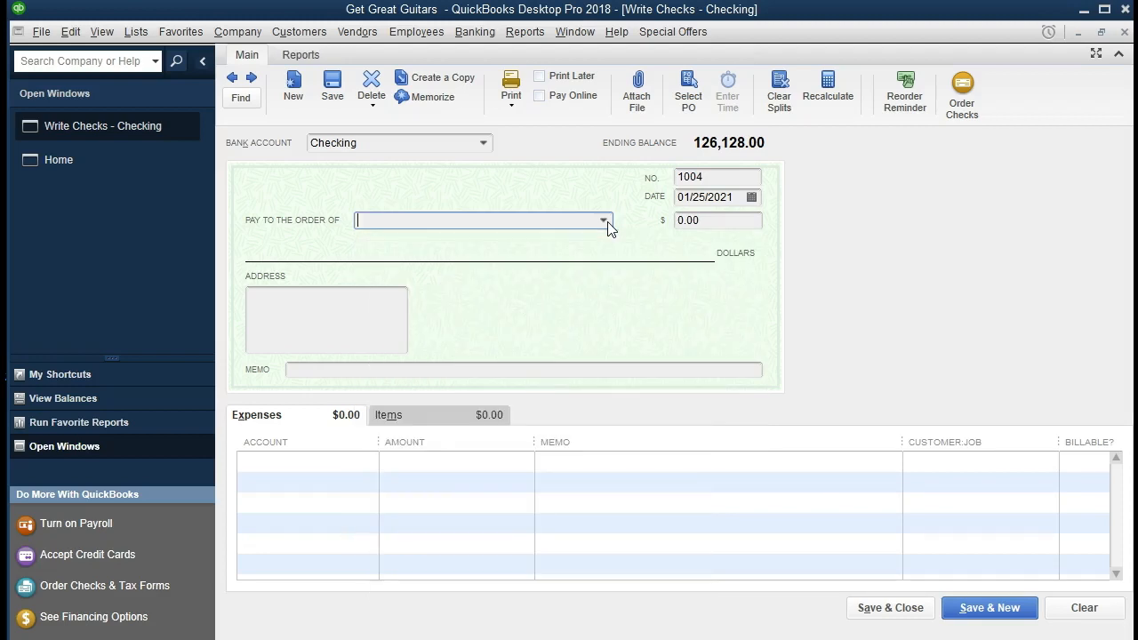
{"action": "type", "text": "ex"}
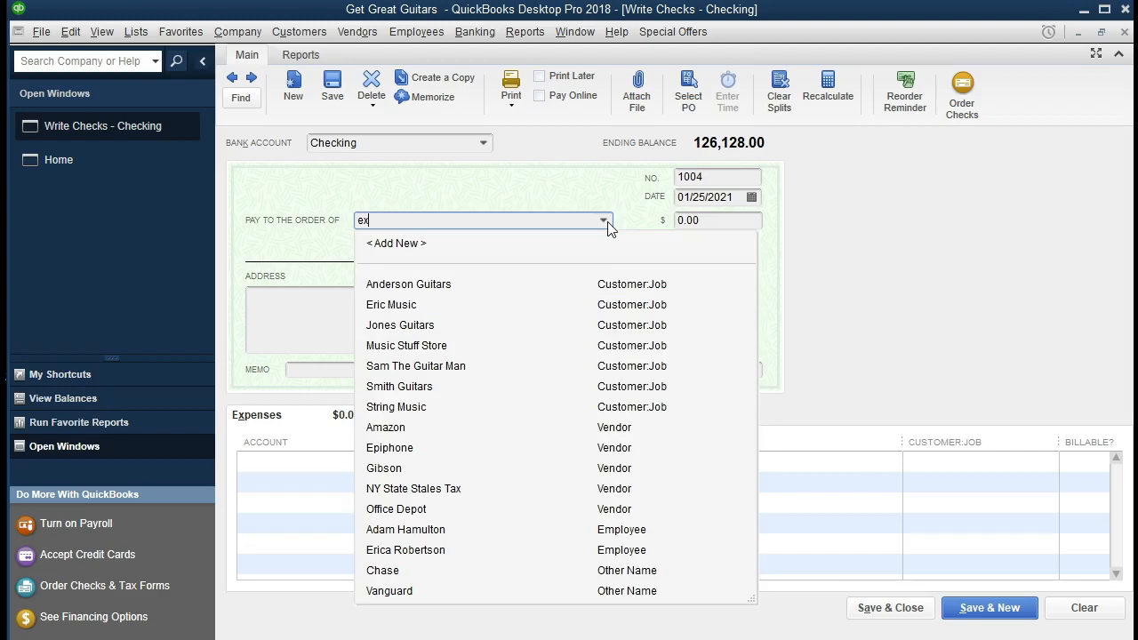
{"action": "key", "text": "BackSpace"}
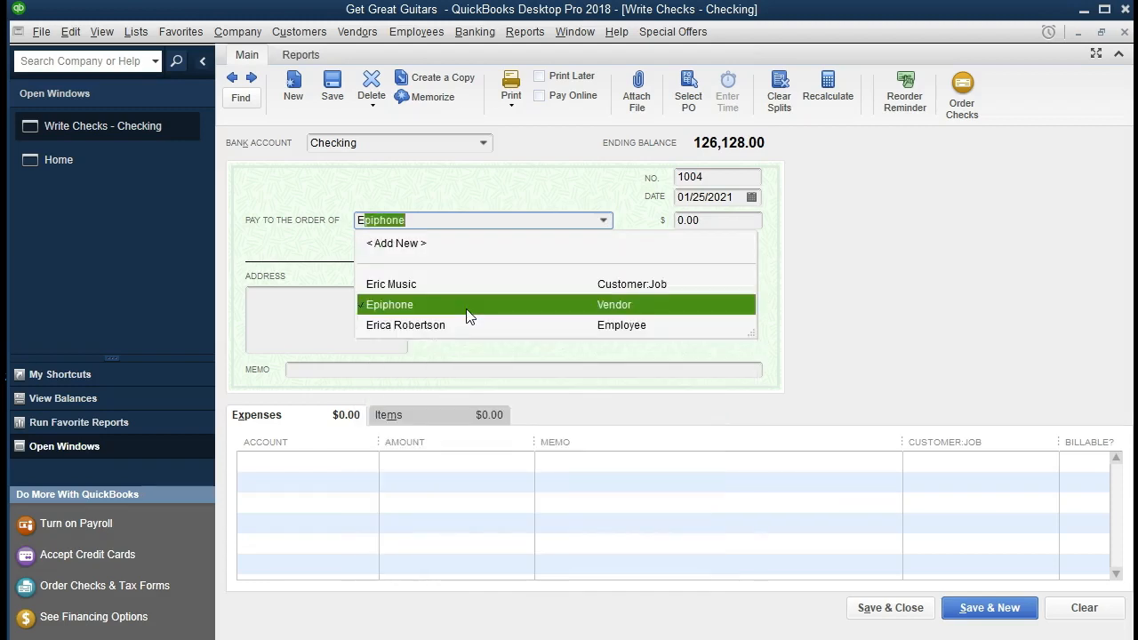
{"action": "type", "text": "p"}
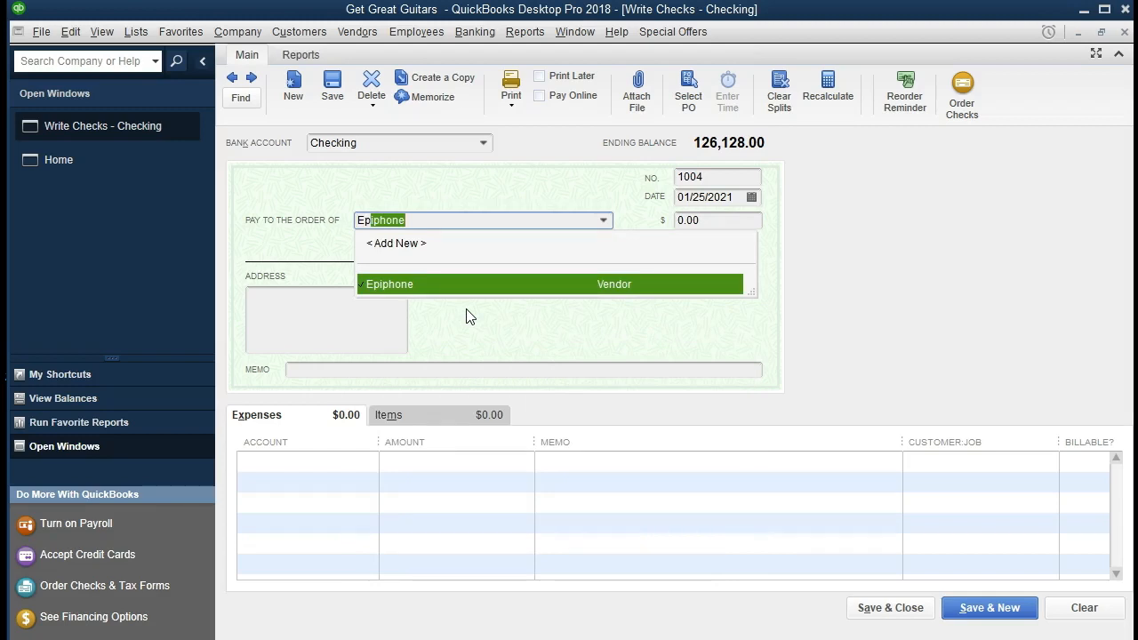
{"action": "key", "text": "Tab"}
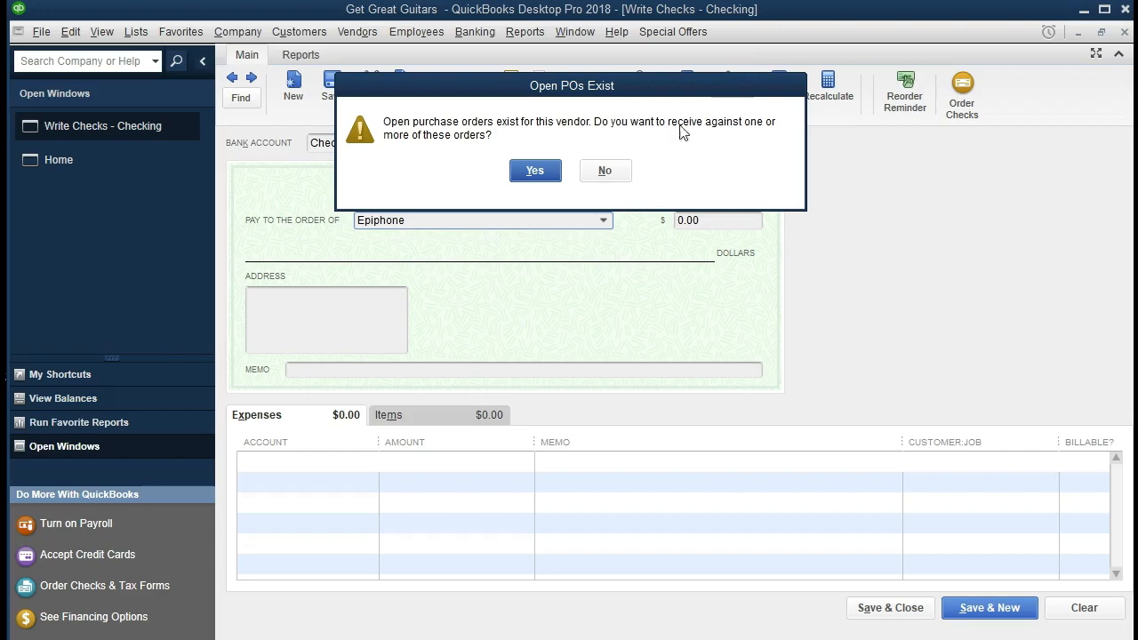
- Receive against Epiphone's open purchase order dated 01/12/2021 to fill in the check's item lines
{"action": "left_click", "coordinate": [544, 178]}
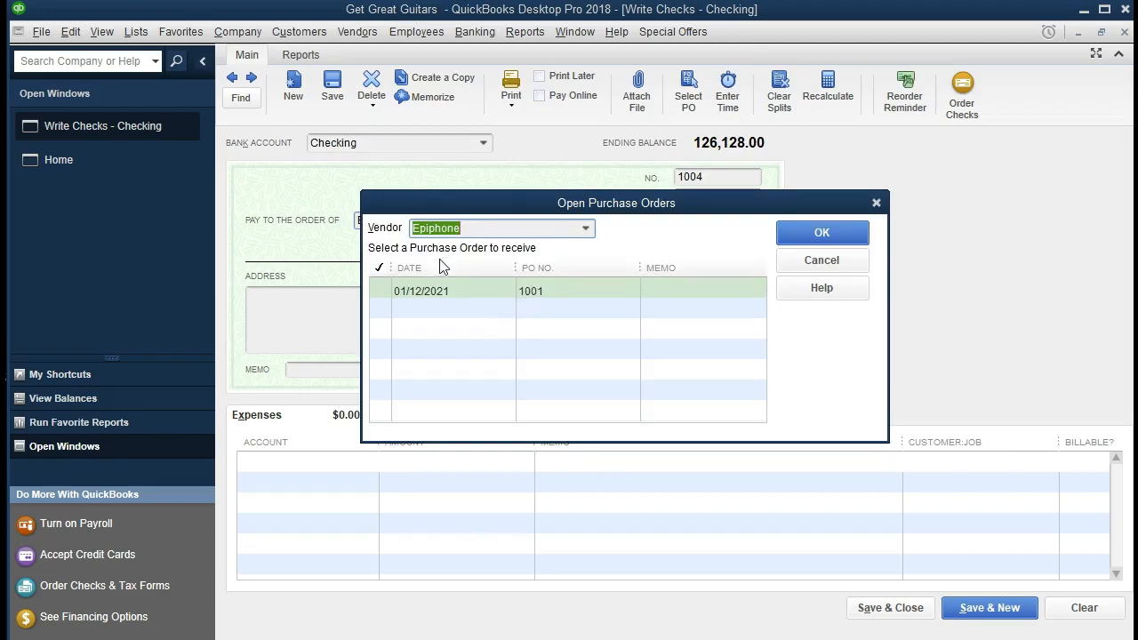
{"action": "left_click", "coordinate": [378, 291]}
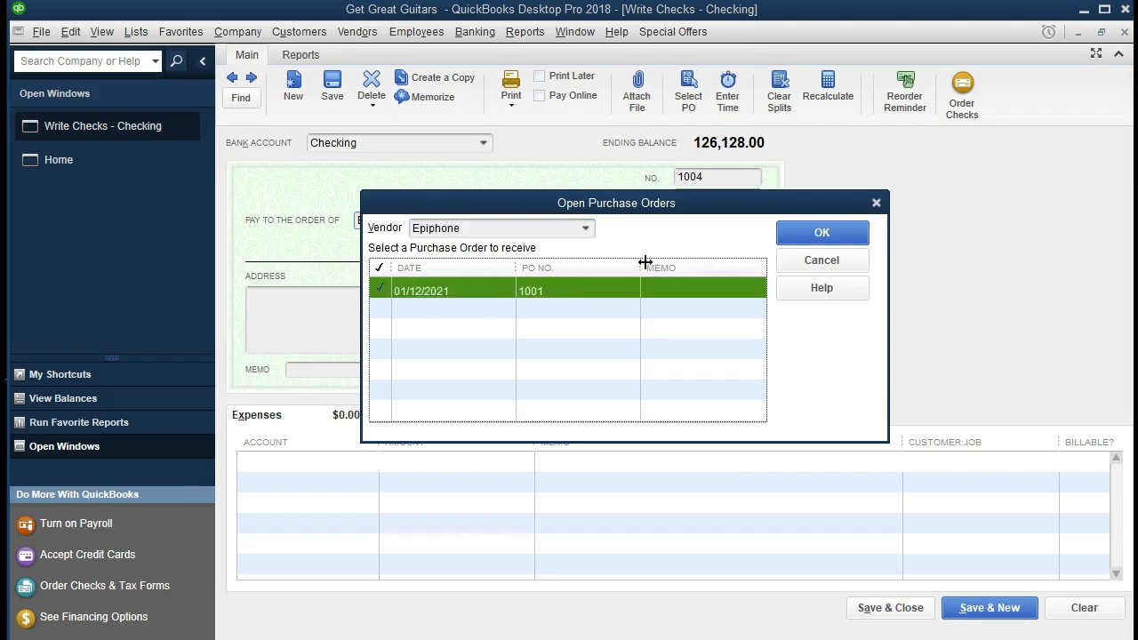
{"action": "left_click", "coordinate": [796, 229]}
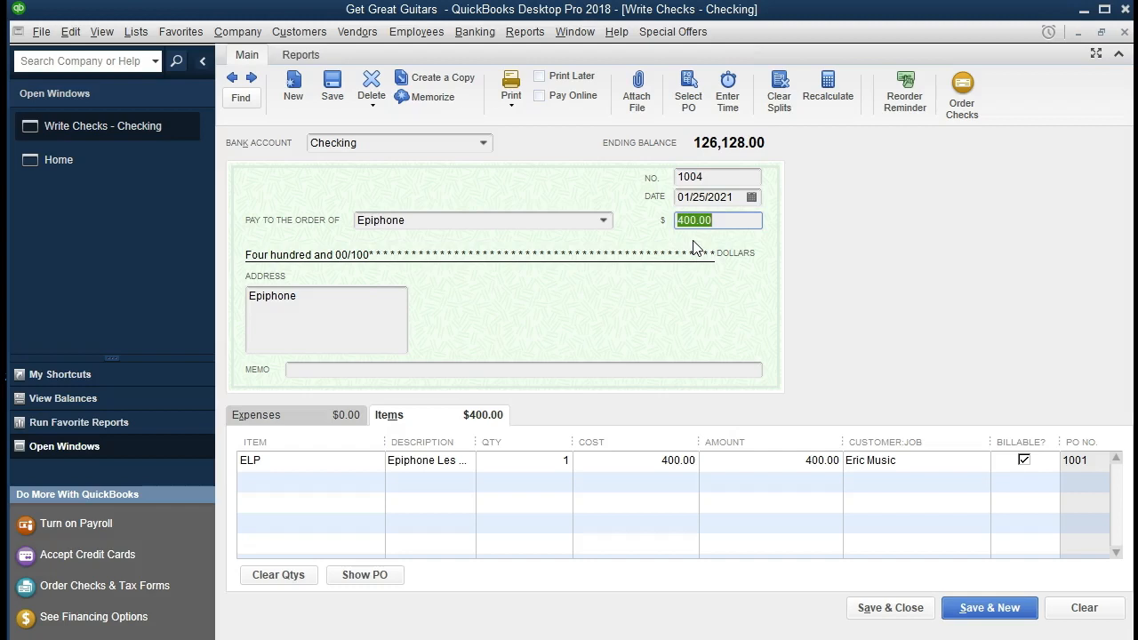
- Open the Item List and bring up the Epiphone purchase order for the ELP guitar to compare them
{"action": "left_click", "coordinate": [136, 35]}
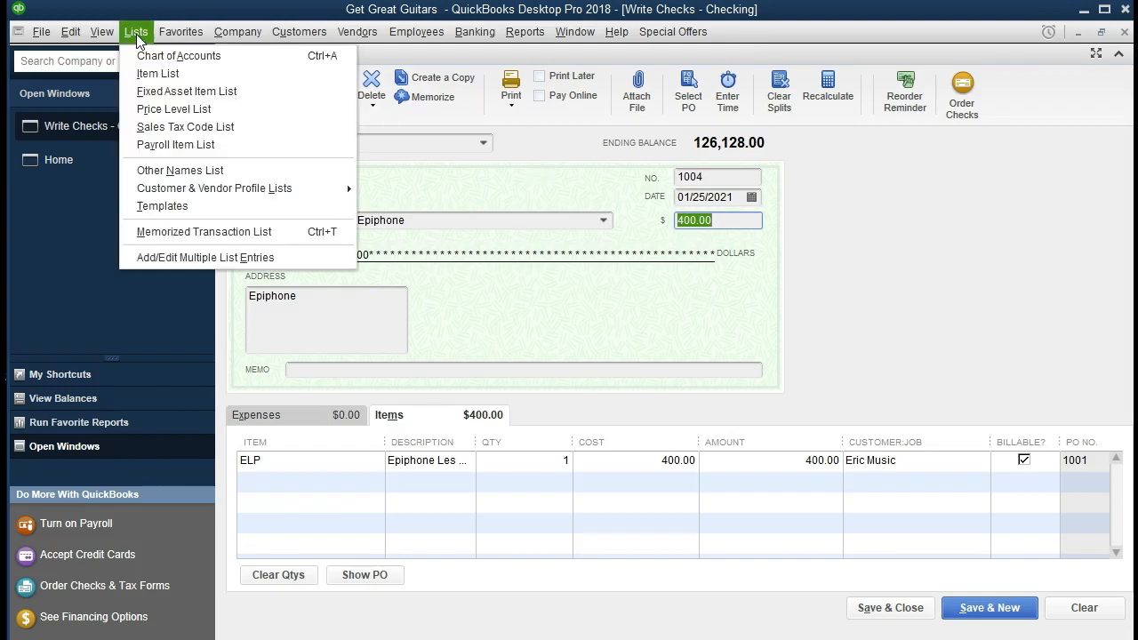
{"action": "left_click", "coordinate": [182, 73]}
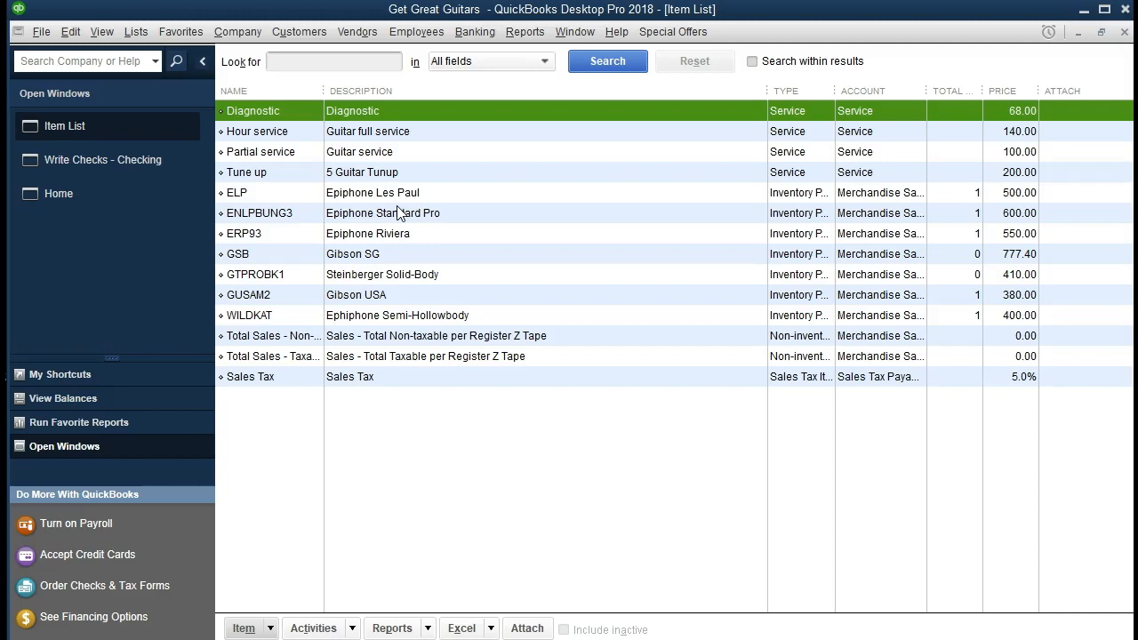
{"action": "left_click", "coordinate": [120, 203]}
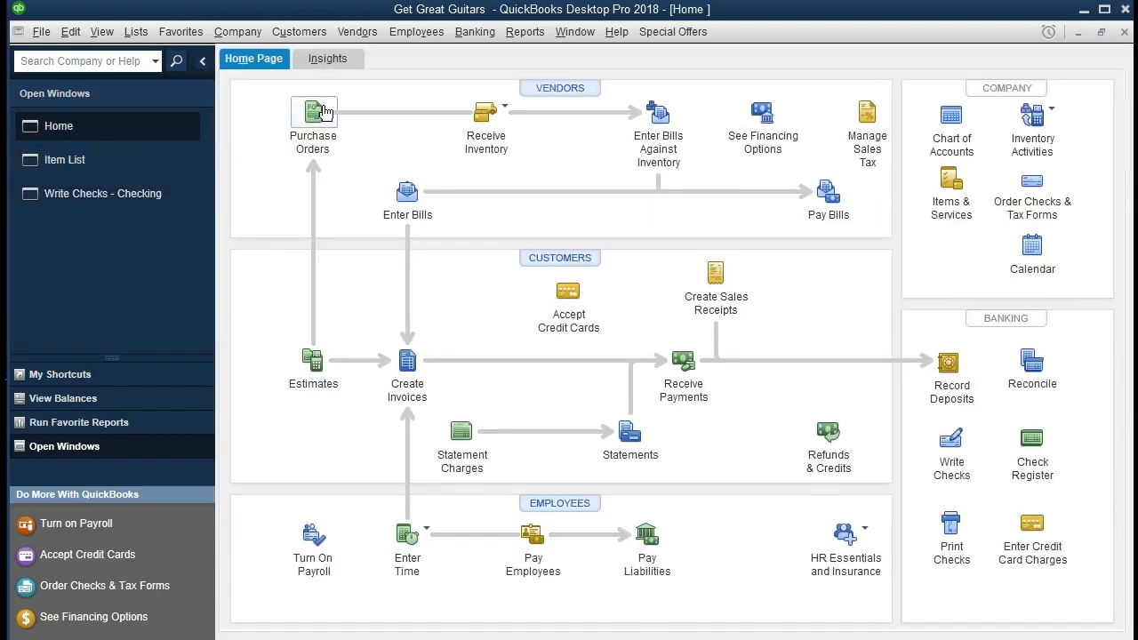
{"action": "left_click", "coordinate": [325, 112]}
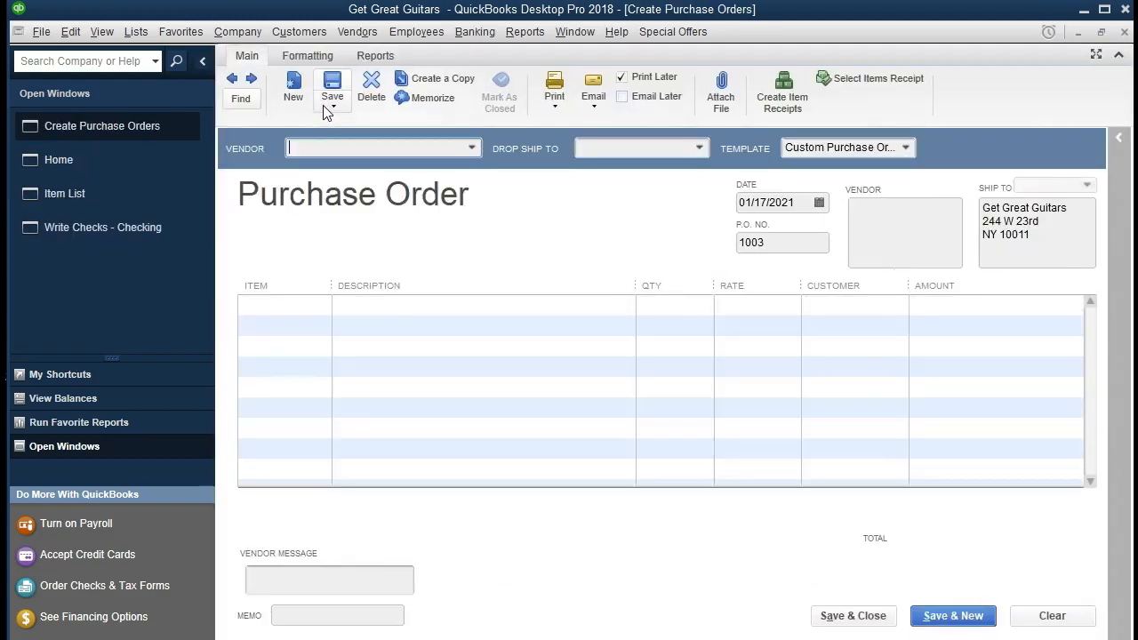
{"action": "left_click", "coordinate": [232, 79]}
{"action": "left_click", "coordinate": [232, 79]}
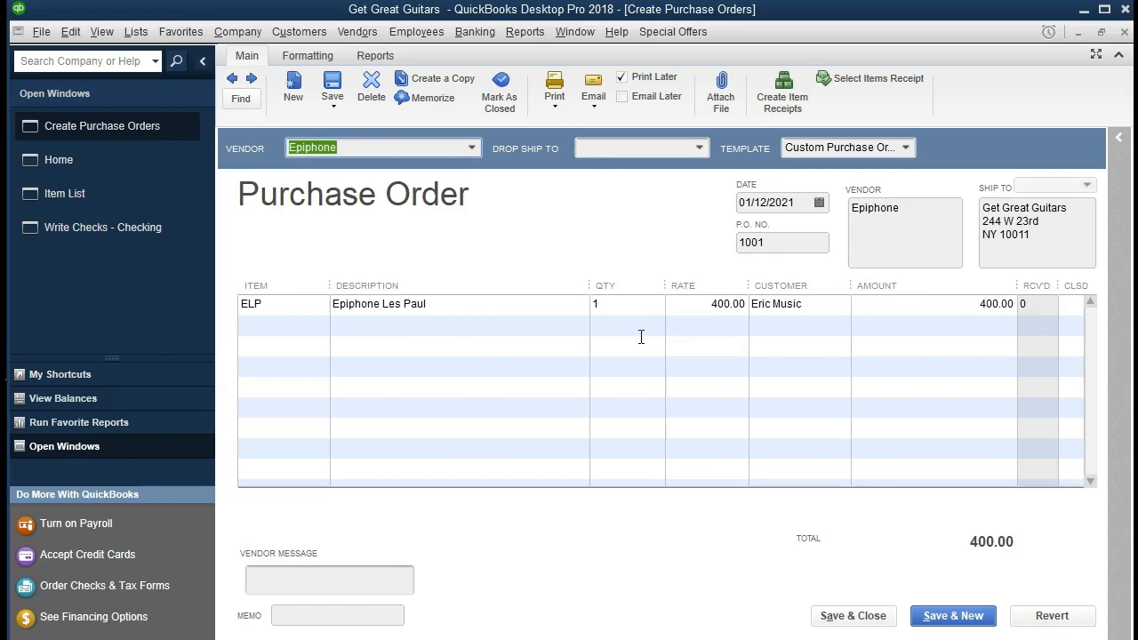
- Open the ELP item's record from the Item List to review its cost, sales price and accounts, and close it without changes
{"action": "left_click", "coordinate": [89, 202]}
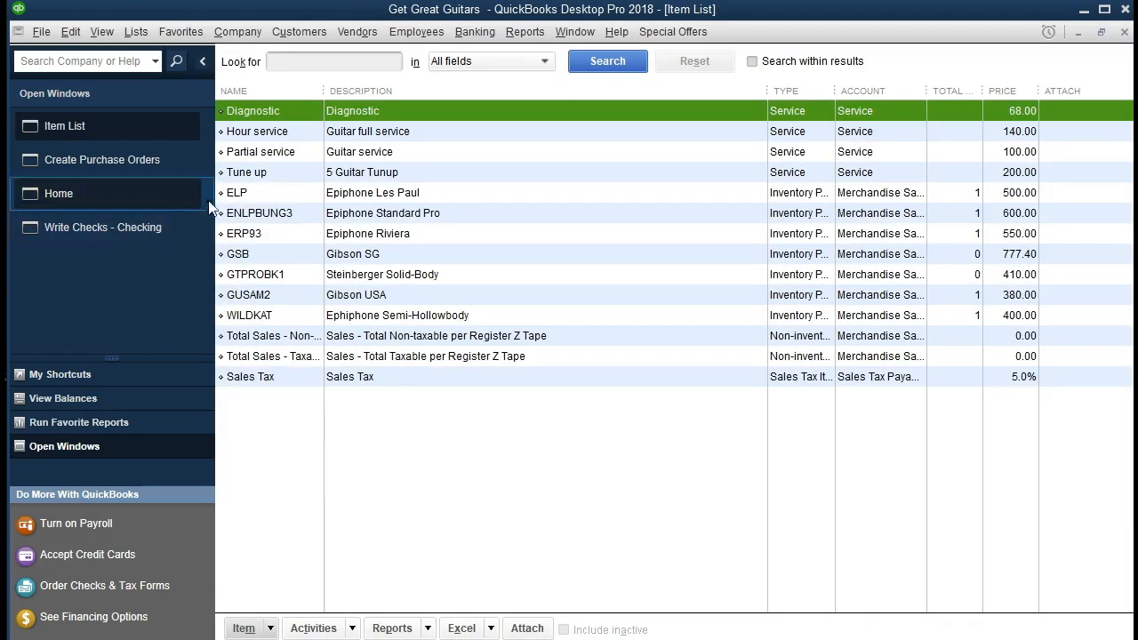
{"action": "left_click", "coordinate": [255, 192]}
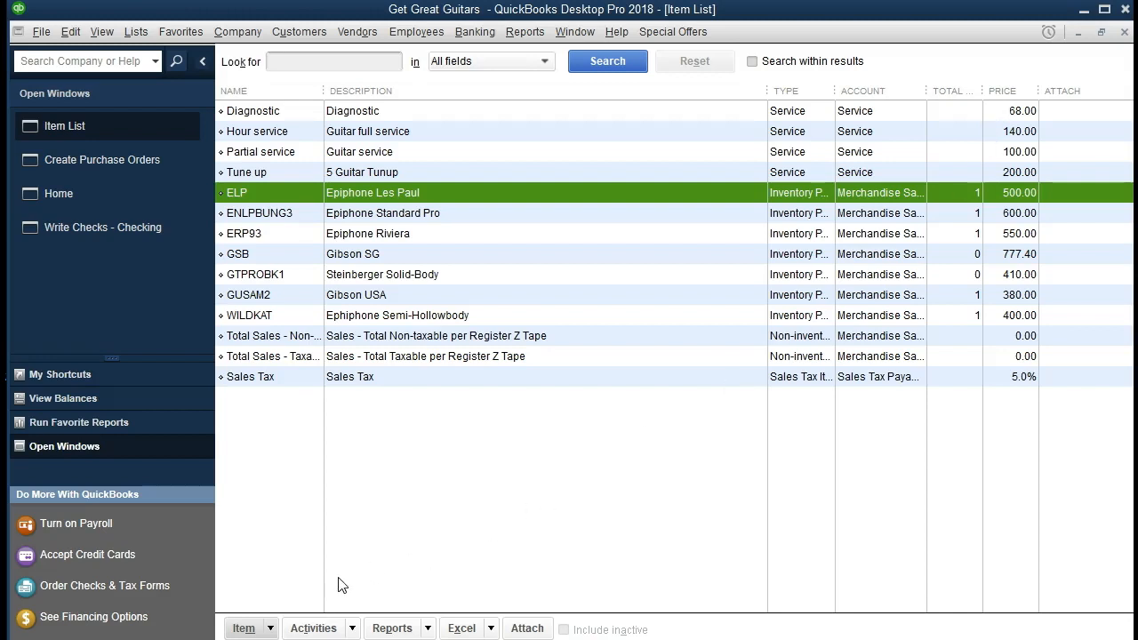
{"action": "left_click", "coordinate": [274, 631]}
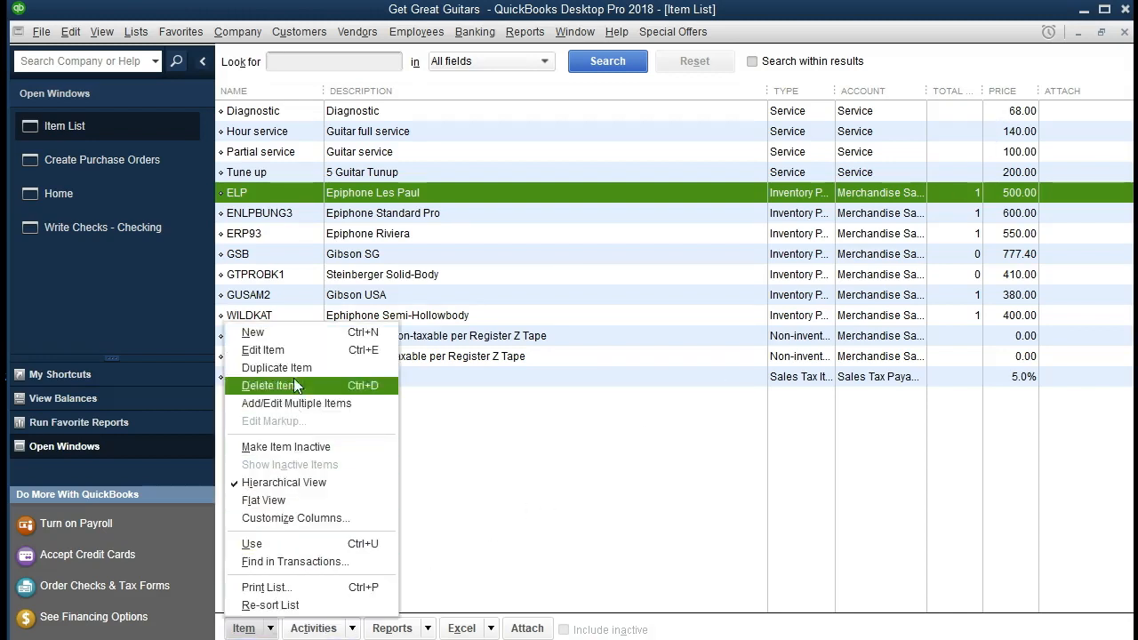
{"action": "left_click", "coordinate": [296, 351]}
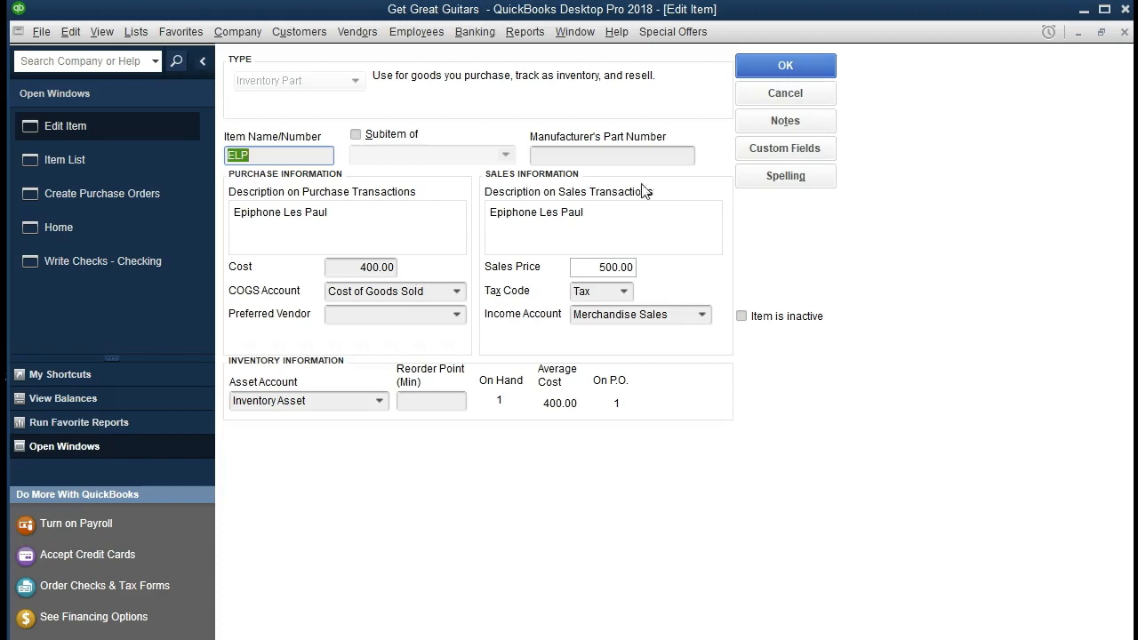
{"action": "left_click", "coordinate": [1123, 32]}
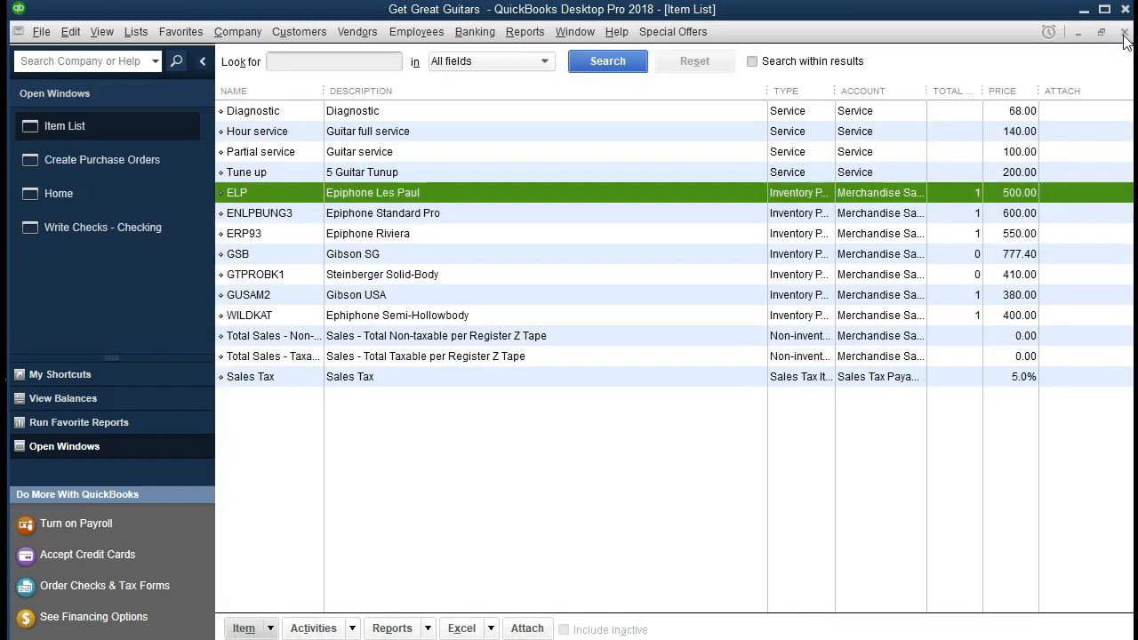
- Close the Item List and the Epiphone purchase order, and return to the check being written
{"action": "left_click", "coordinate": [1123, 33]}
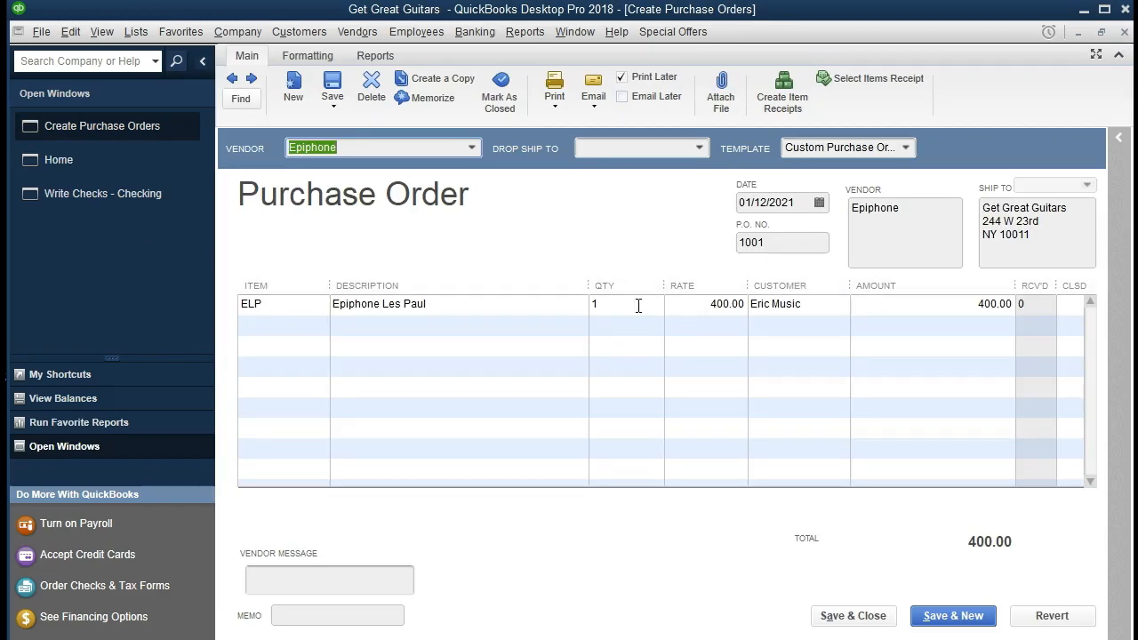
{"action": "left_click", "coordinate": [1124, 32]}
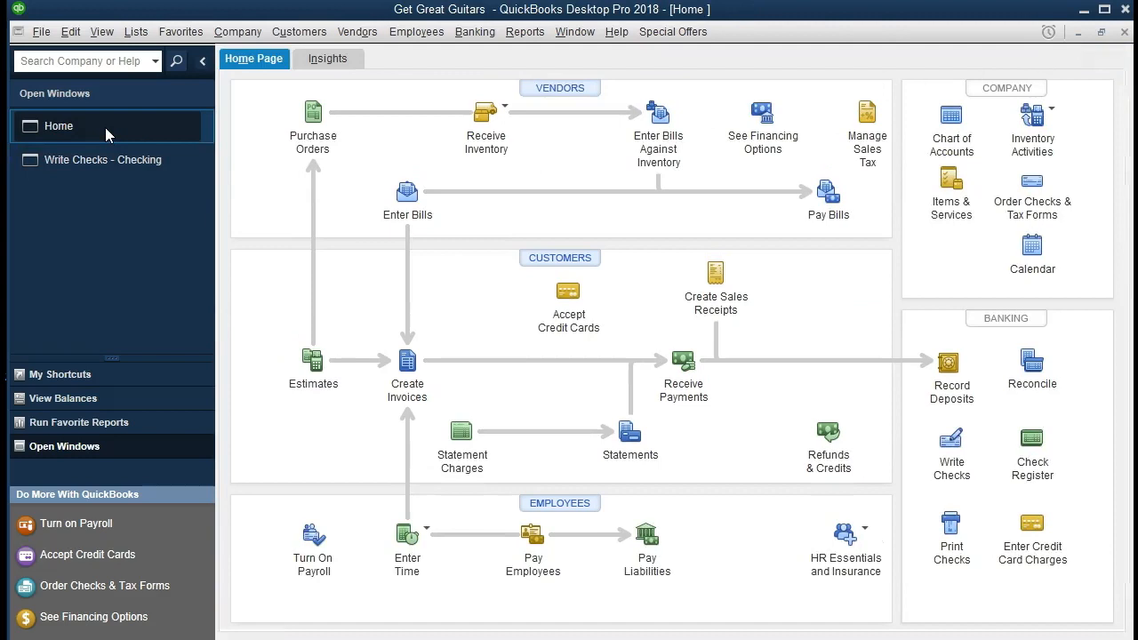
{"action": "left_click", "coordinate": [98, 163]}
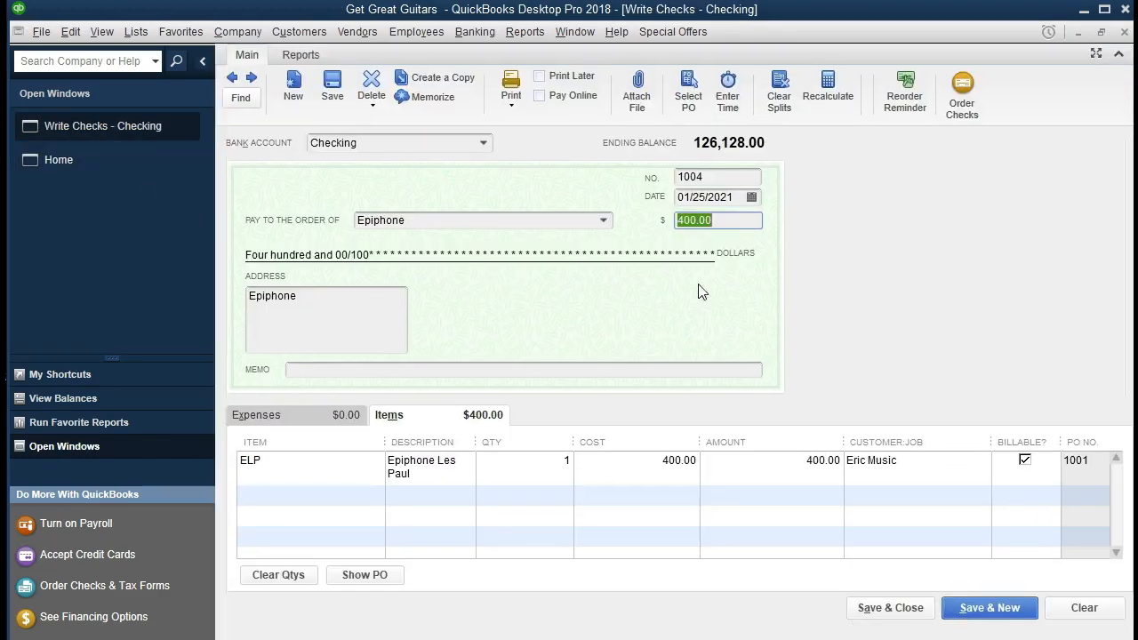
- Go through the check's address, memo and item lines, and compare the item lines with the expense lines
{"action": "key", "text": "Tab"}
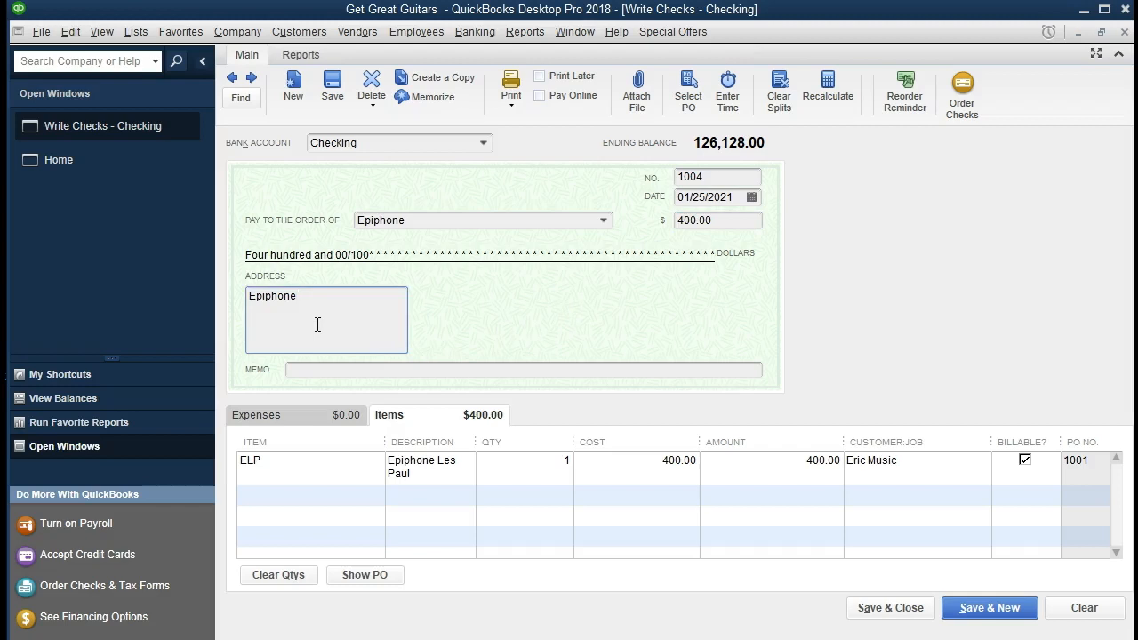
{"action": "key", "text": "Tab"}
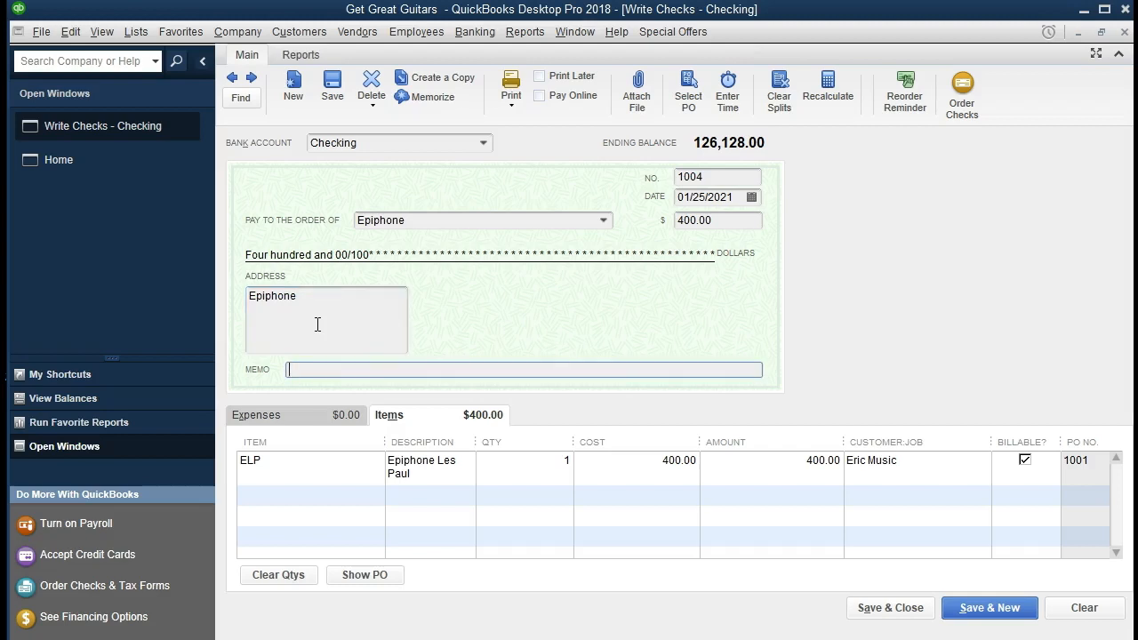
{"action": "key", "text": "Tab"}
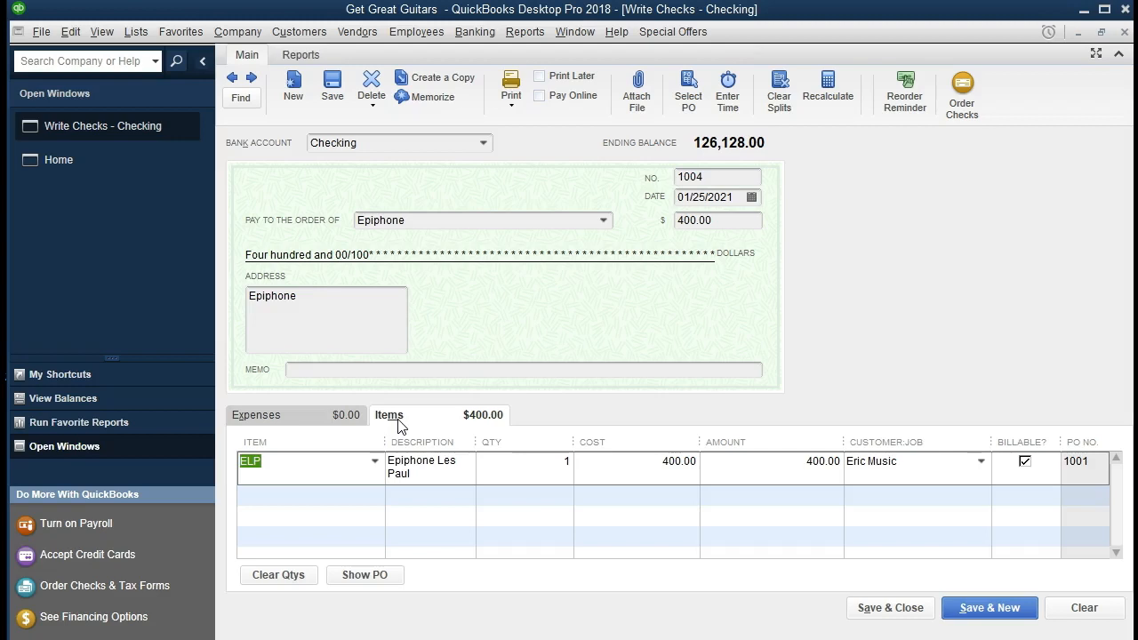
{"action": "left_click", "coordinate": [314, 413]}
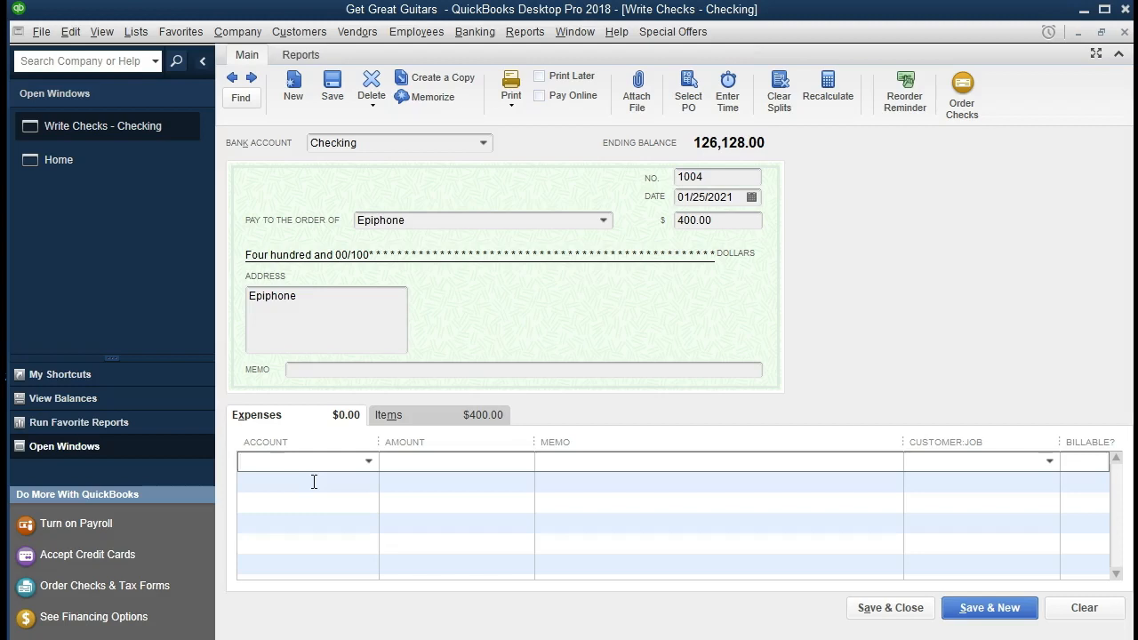
{"action": "left_click", "coordinate": [136, 32]}
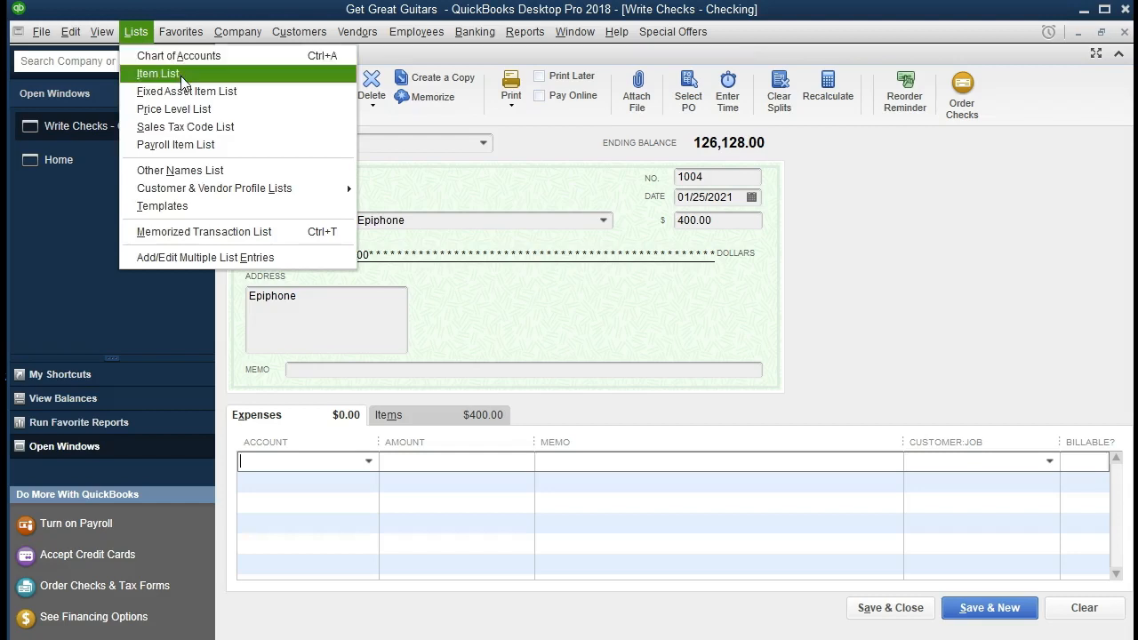
{"action": "left_click", "coordinate": [133, 34]}
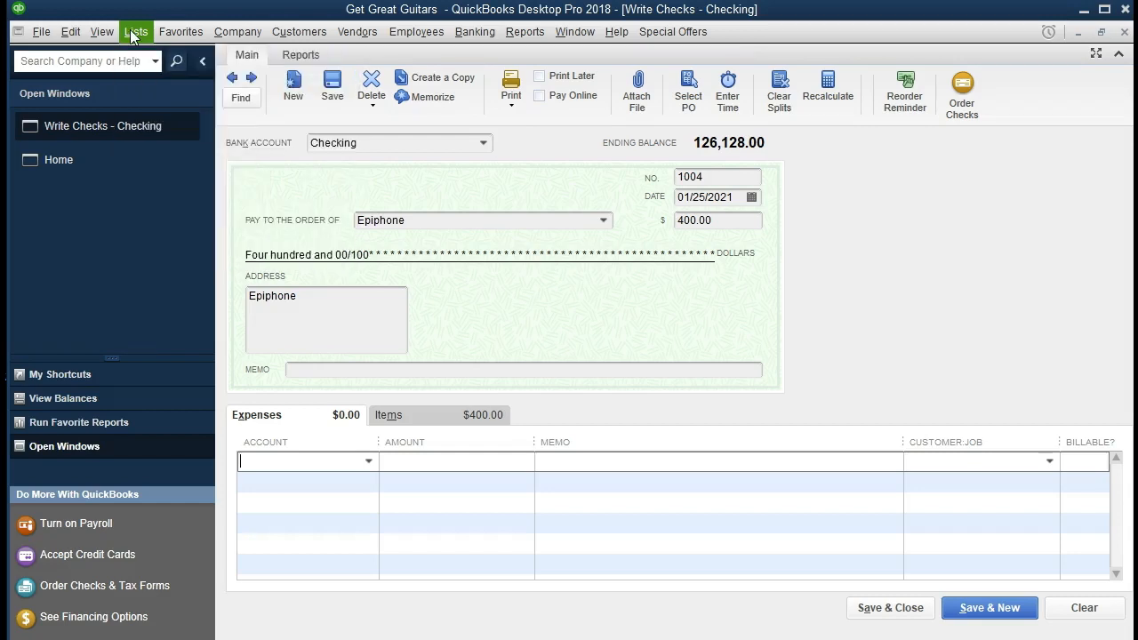
{"action": "left_click", "coordinate": [408, 414]}
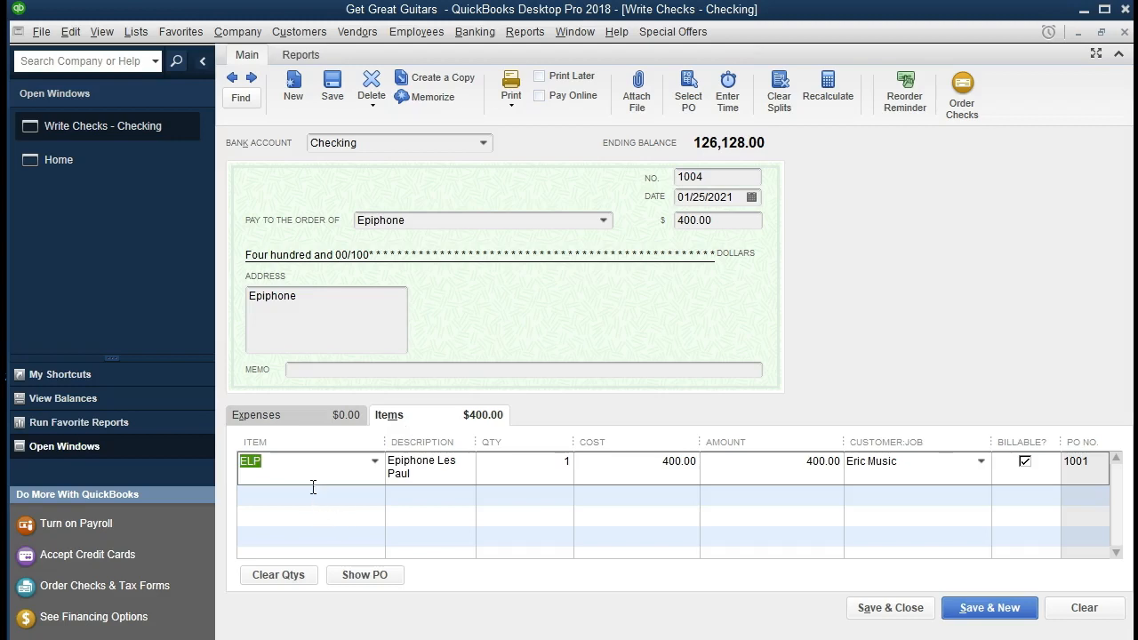
- Look through the accounts offered for an expense line on the check, and go back to its item lines
{"action": "left_click", "coordinate": [309, 415]}
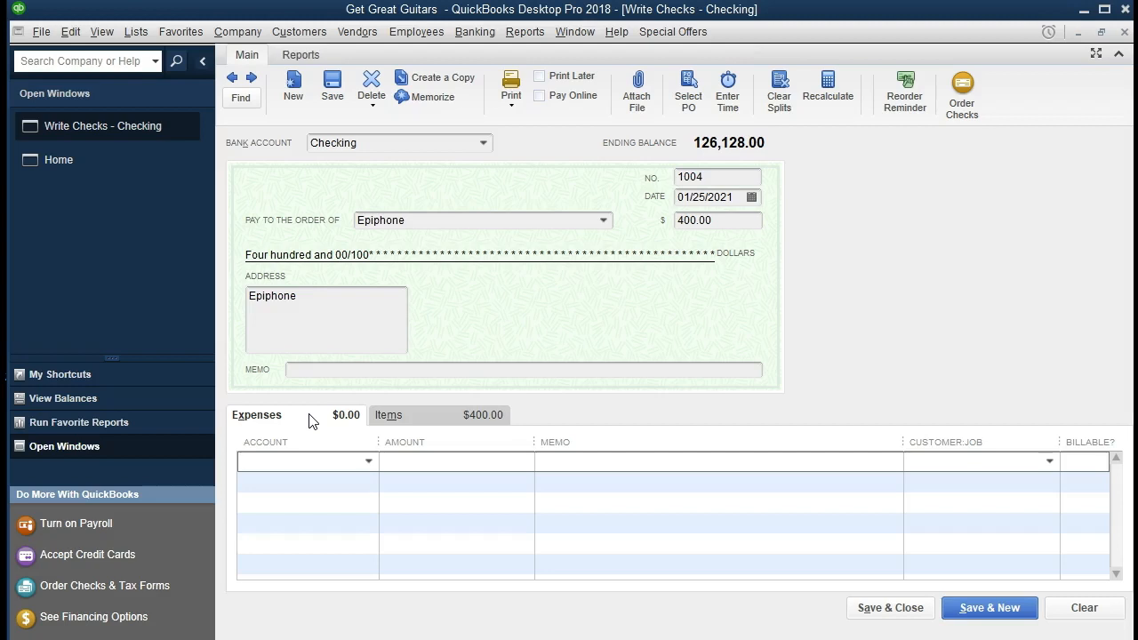
{"action": "left_click", "coordinate": [368, 460]}
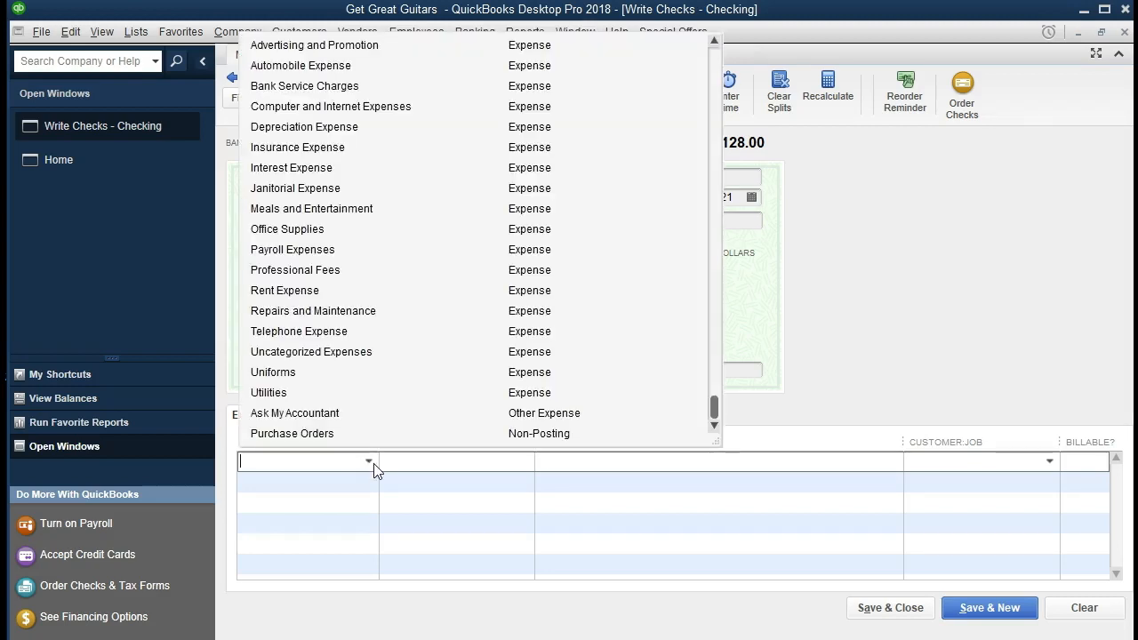
{"action": "scroll", "coordinate": [454, 375], "scroll_direction": "up", "scroll_amount": 10}
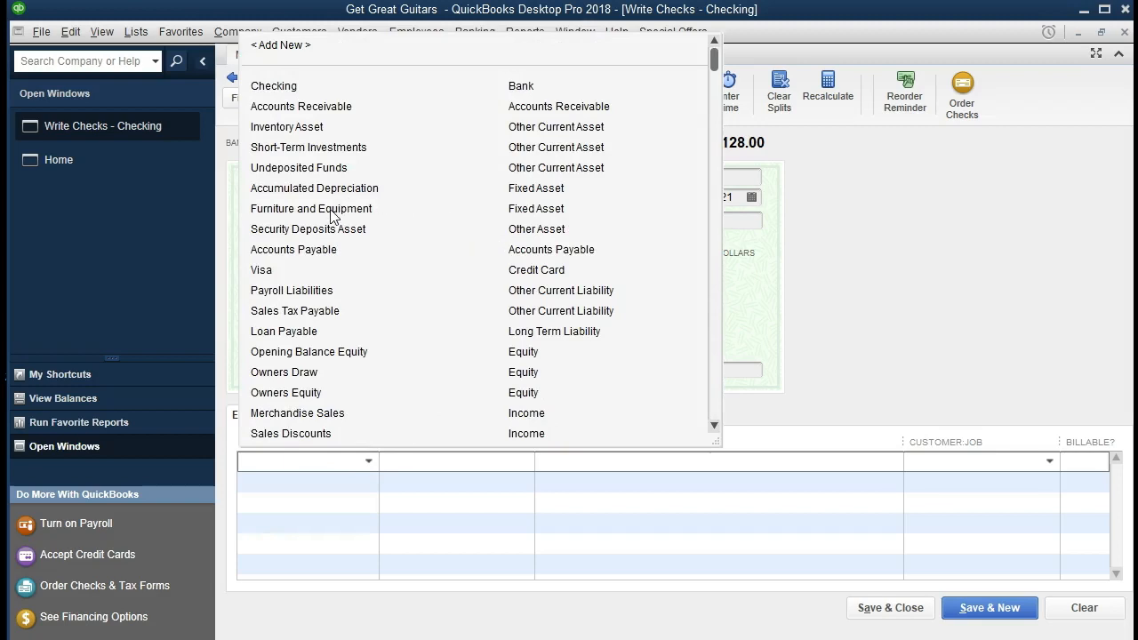
{"action": "left_click", "coordinate": [864, 267]}
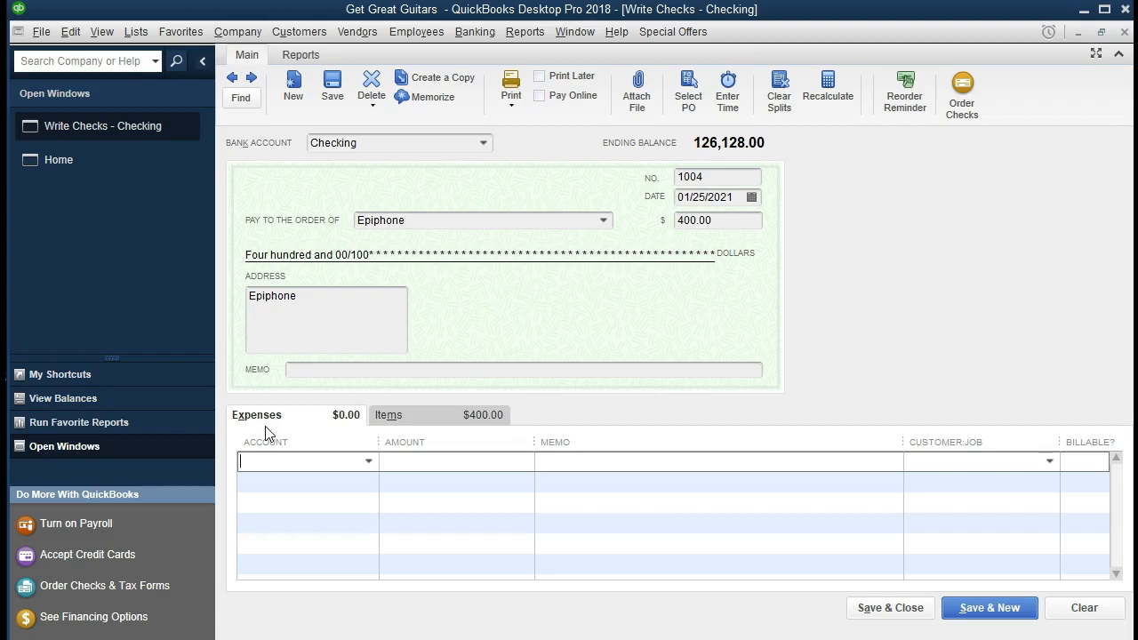
{"action": "left_click", "coordinate": [416, 418]}
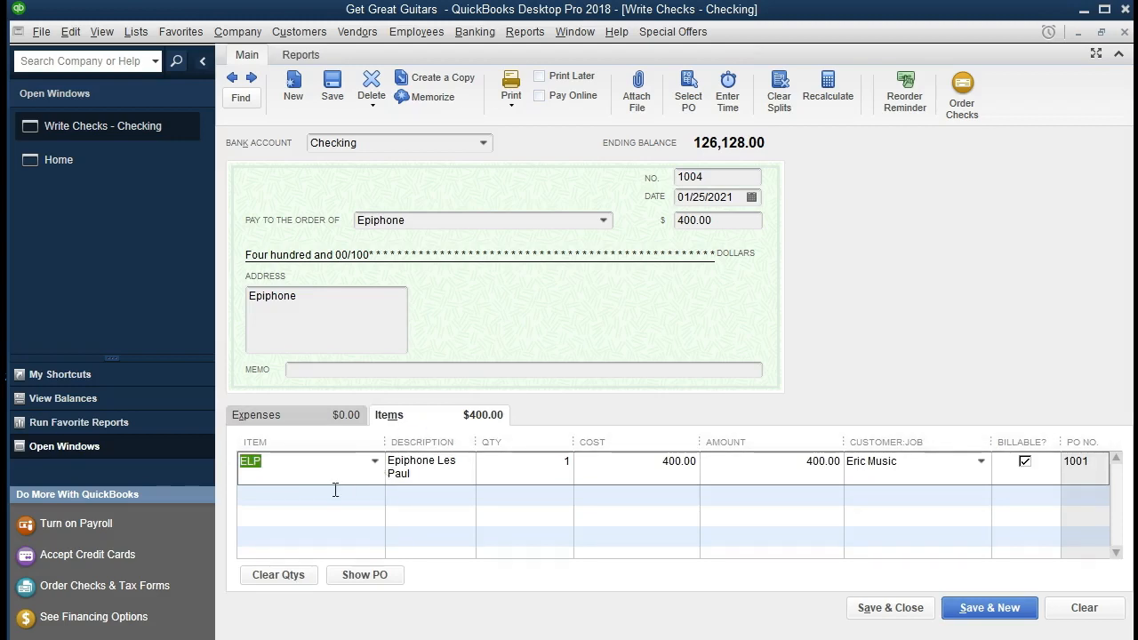
- Review the ELP line's quantity, cost, amount, customer and billable setting, and save and close the check
{"action": "key", "text": "Tab"}
{"action": "key", "text": "Tab"}
{"action": "key", "text": "Tab"}
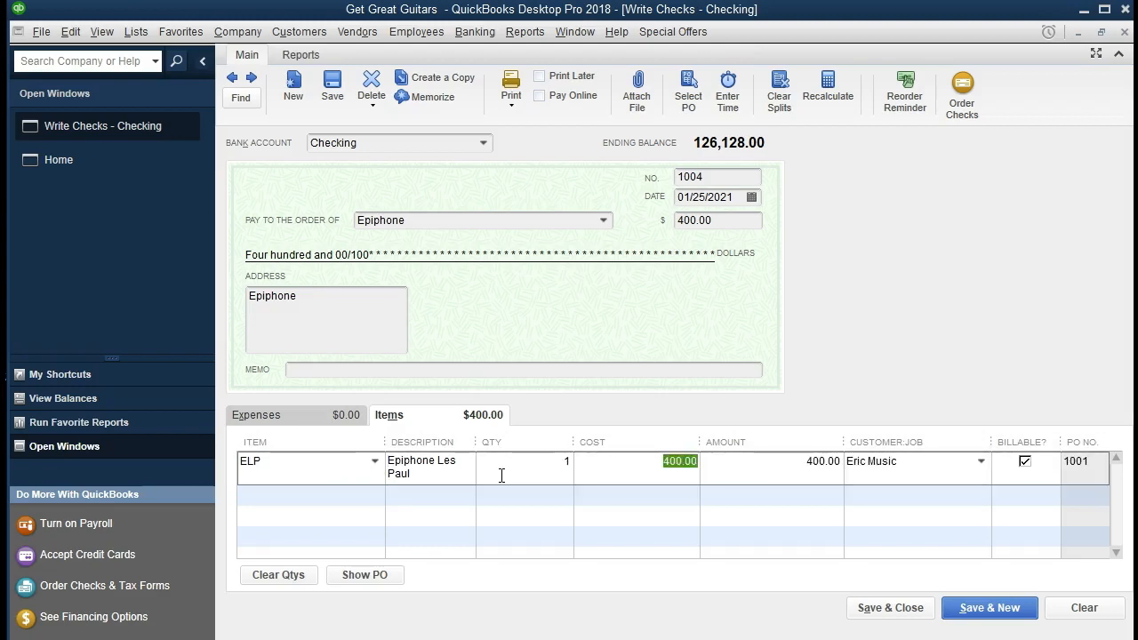
{"action": "key", "text": "Tab"}
{"action": "key", "text": "Tab"}
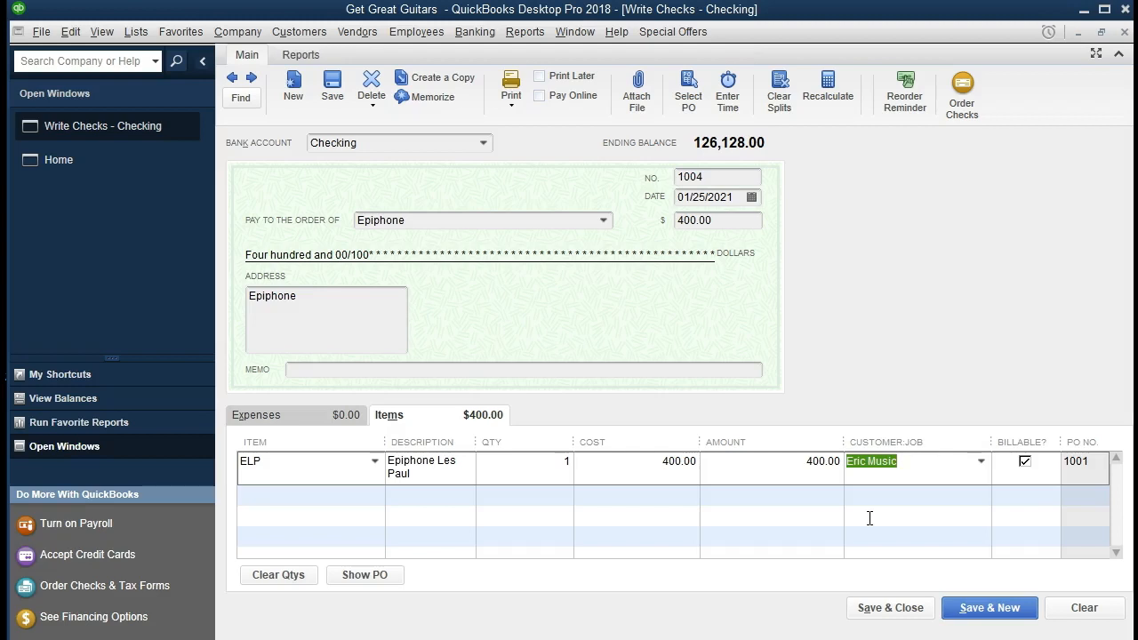
{"action": "key", "text": "Tab"}
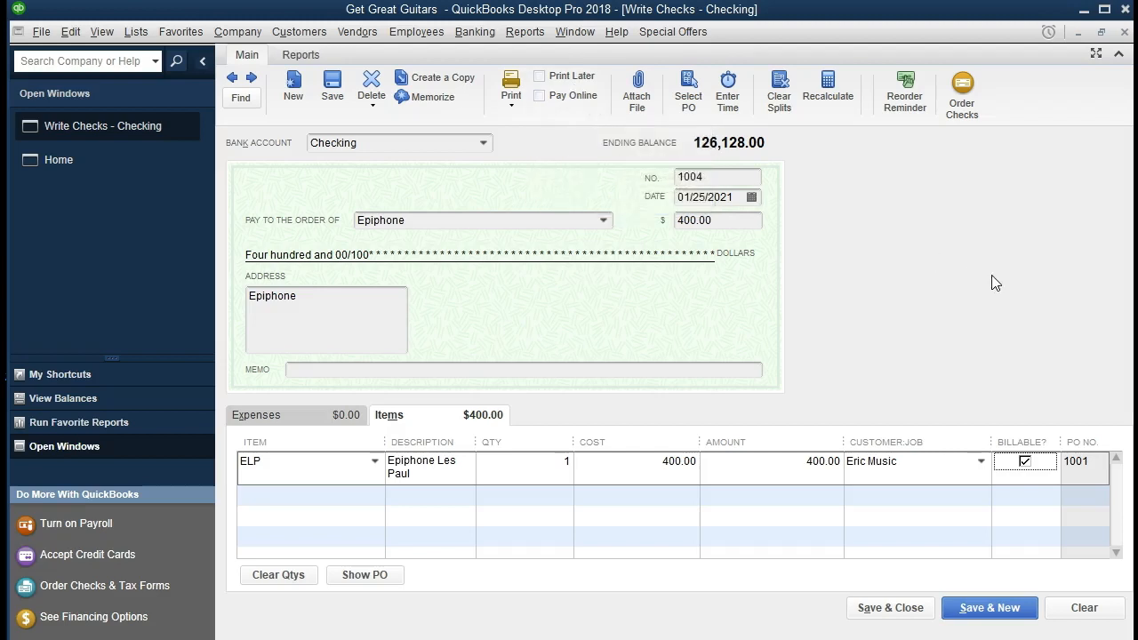
{"action": "left_click", "coordinate": [909, 613]}
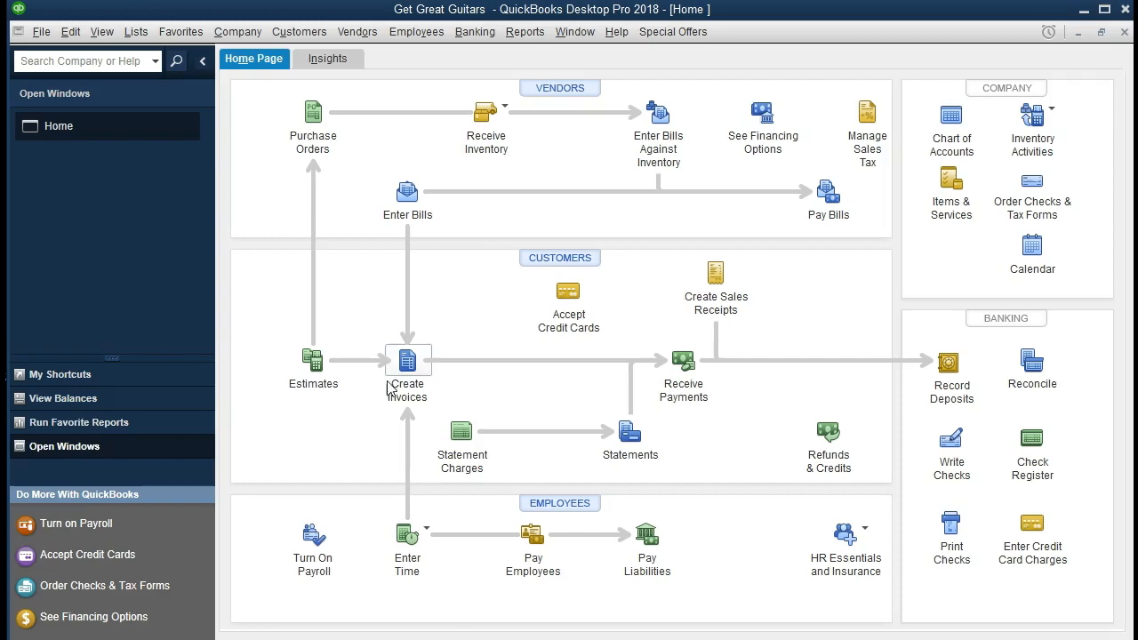
- Bring up Epiphone's purchase order dated 01/12/2021 to check its received status, and close it
{"action": "left_click", "coordinate": [318, 140]}
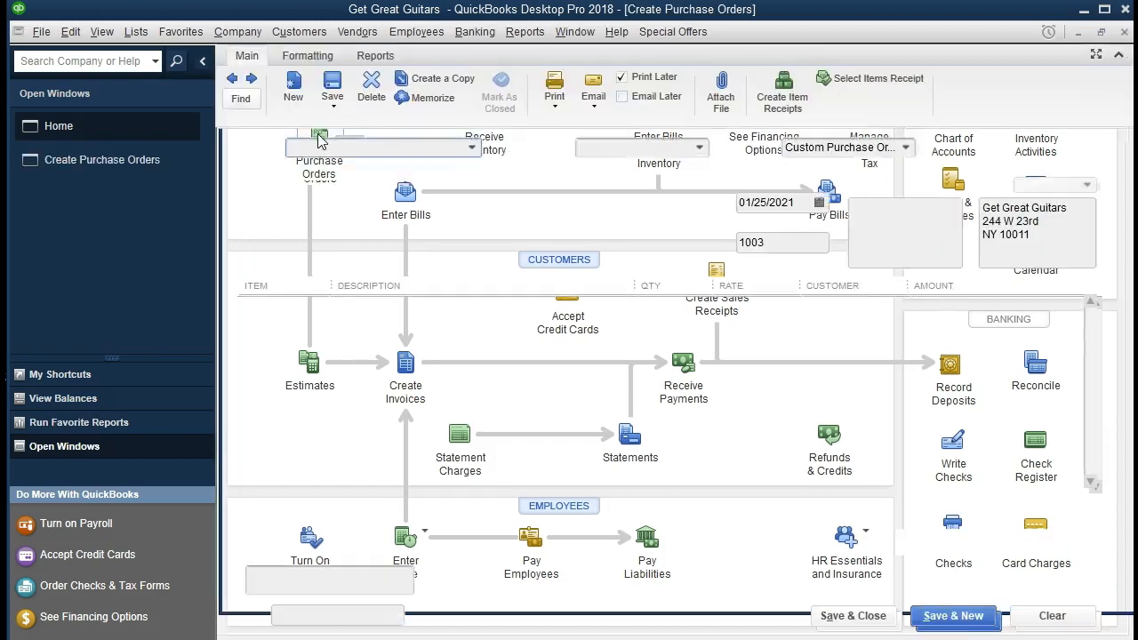
{"action": "left_click", "coordinate": [232, 80]}
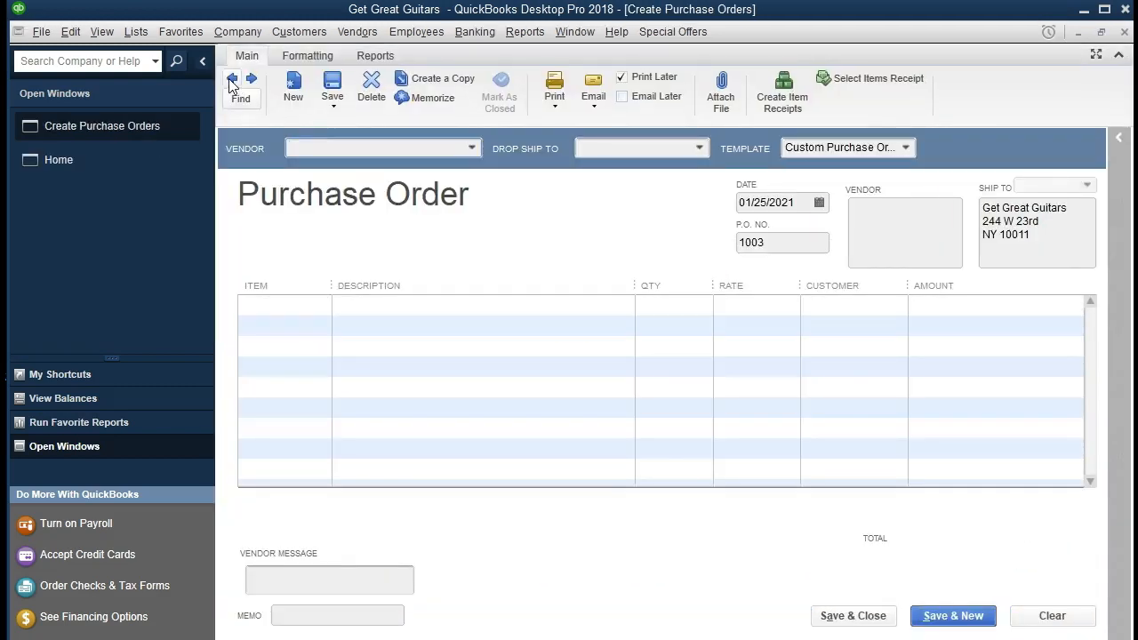
{"action": "left_click", "coordinate": [232, 79]}
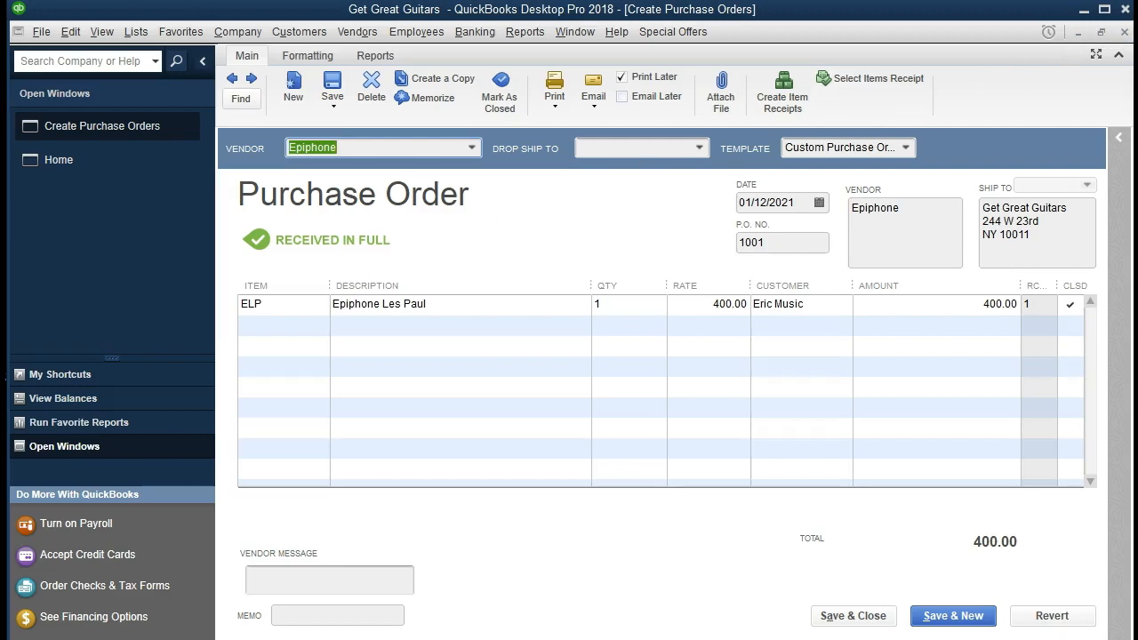
{"action": "left_click", "coordinate": [1126, 33]}
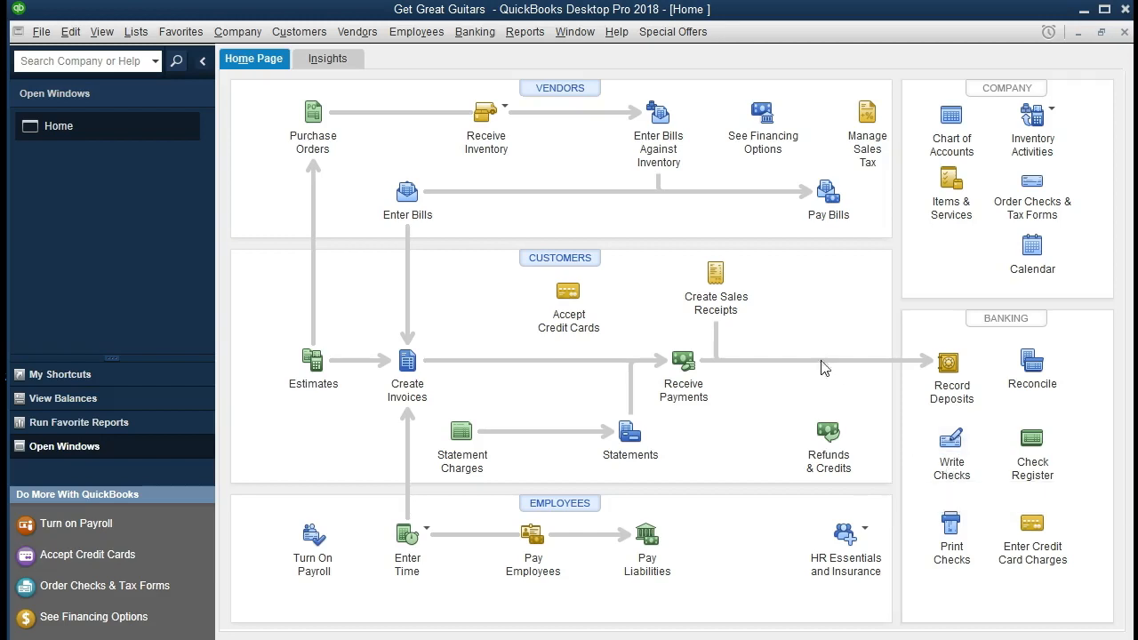
- Run the standard Balance Sheet report as of 12/31/2021
{"action": "left_click", "coordinate": [526, 32]}
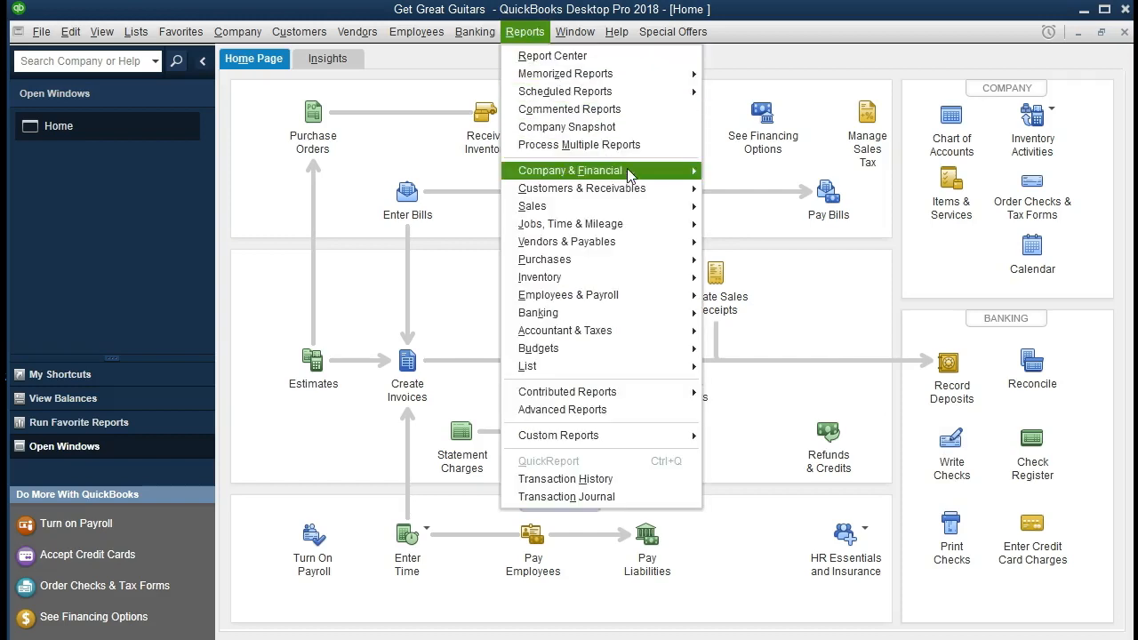
{"action": "mouse_move", "coordinate": [627, 175]}
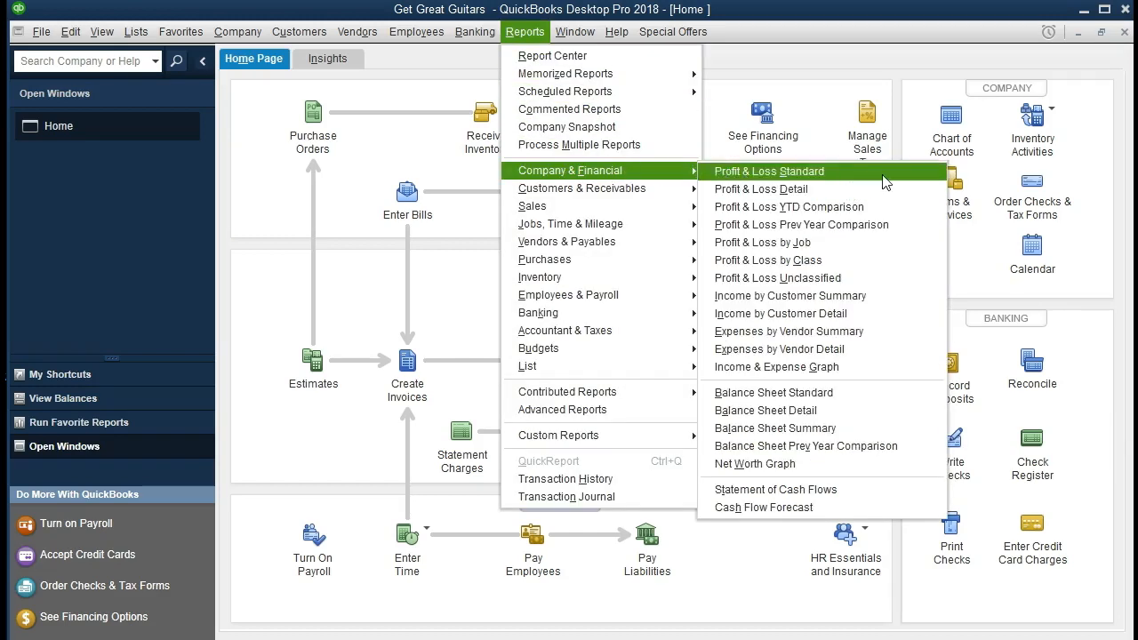
{"action": "left_click", "coordinate": [886, 396]}
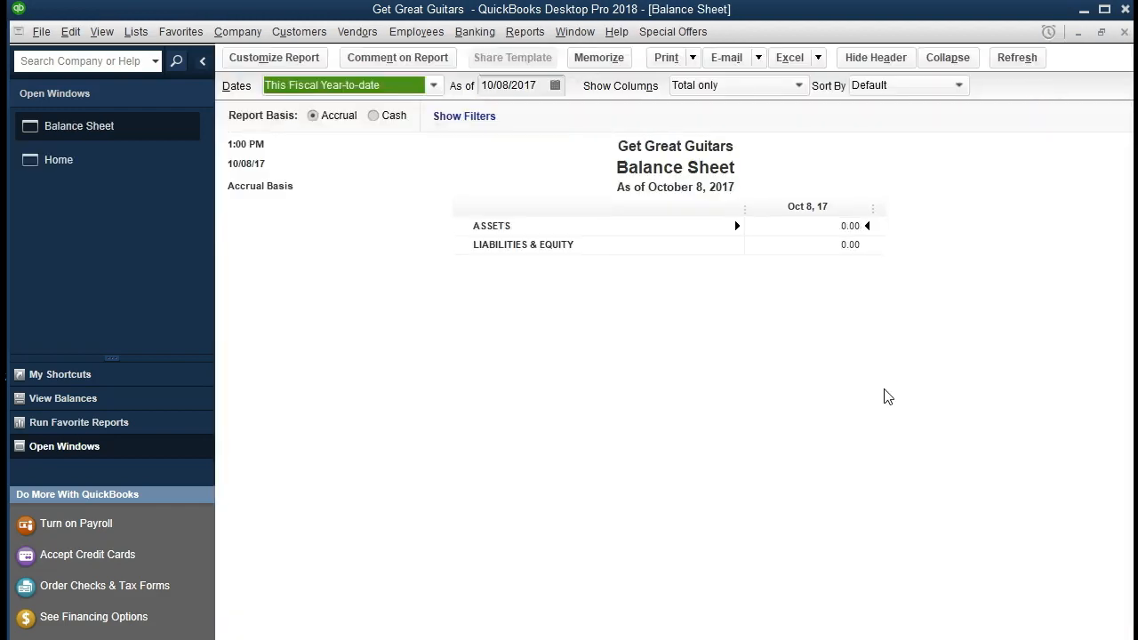
{"action": "key", "text": "Tab"}
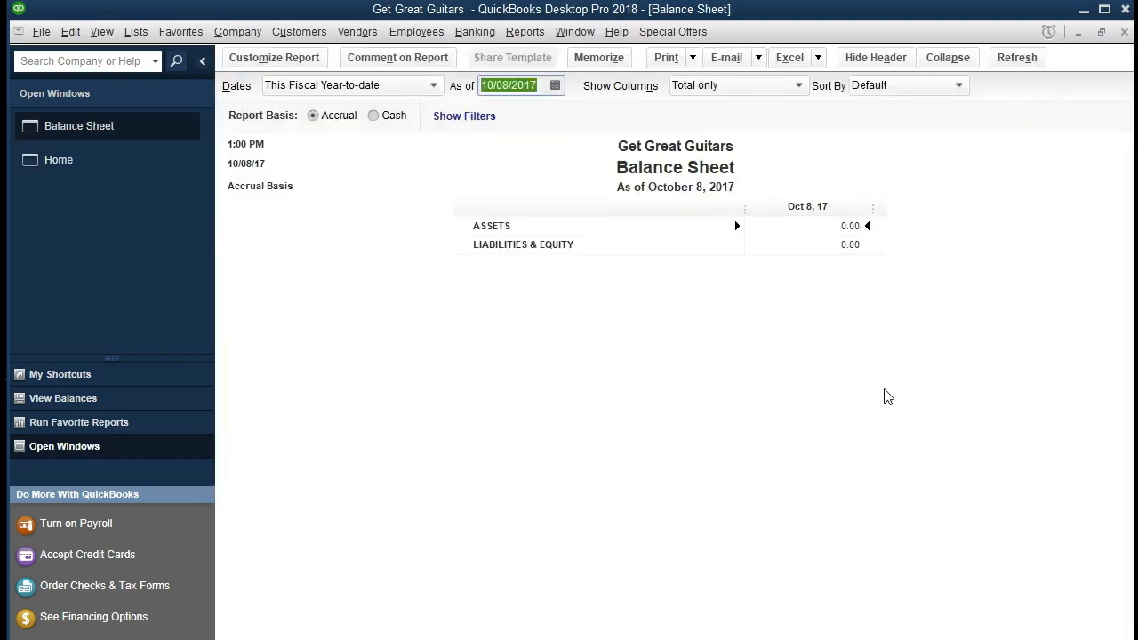
{"action": "type", "text": "123121"}
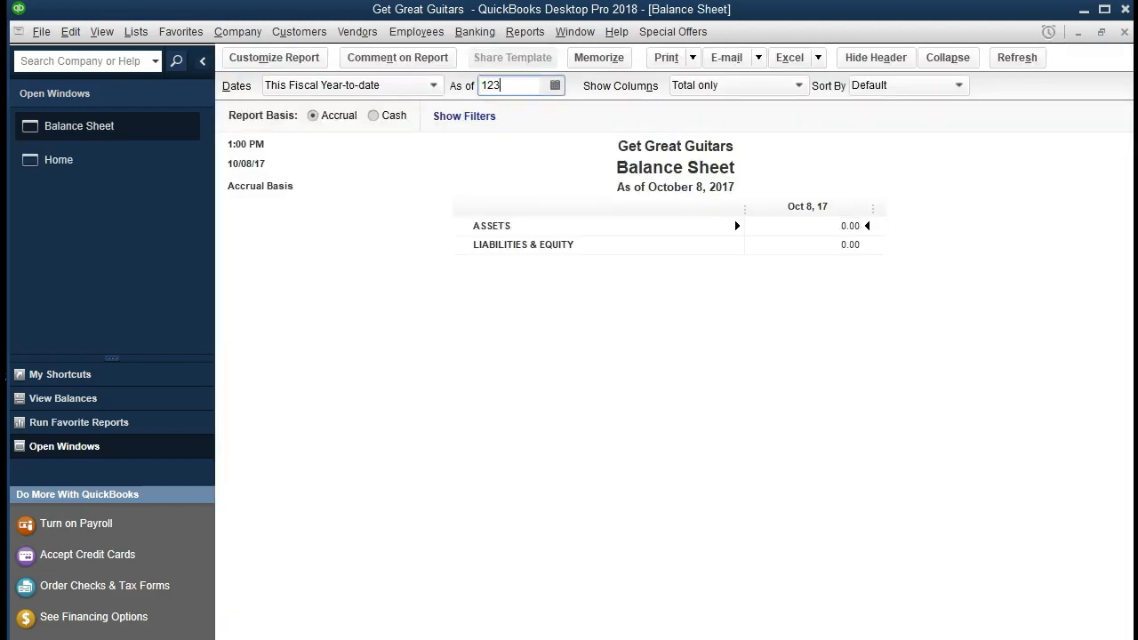
{"action": "key", "text": "Tab"}
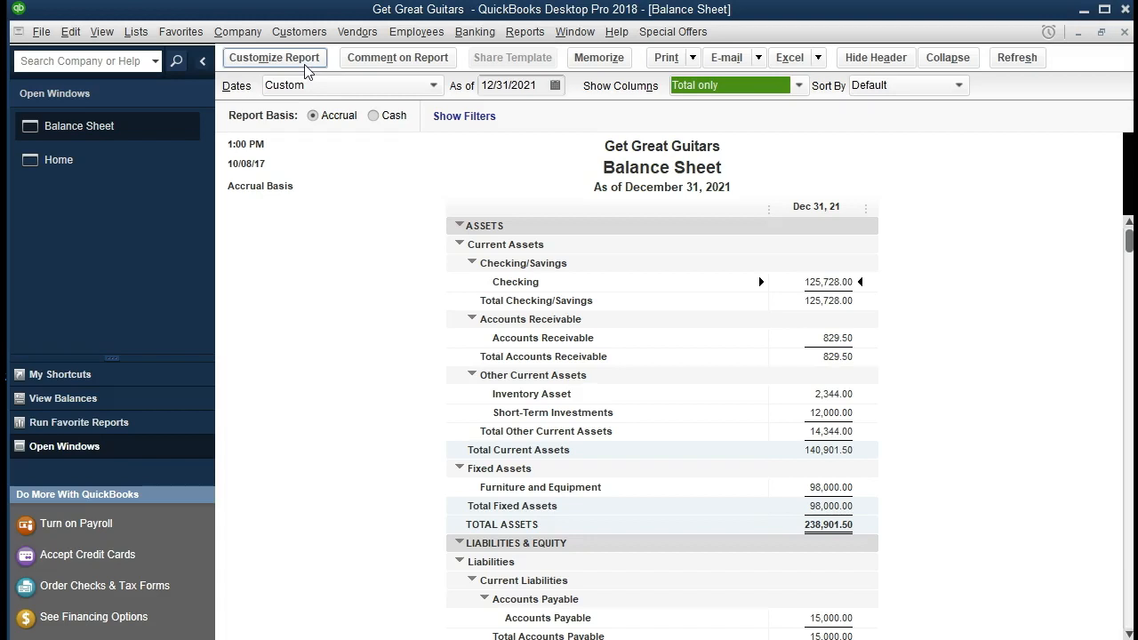
- Customize the Balance Sheet report so that its date range starts on 01/01/2021
{"action": "left_click", "coordinate": [273, 58]}
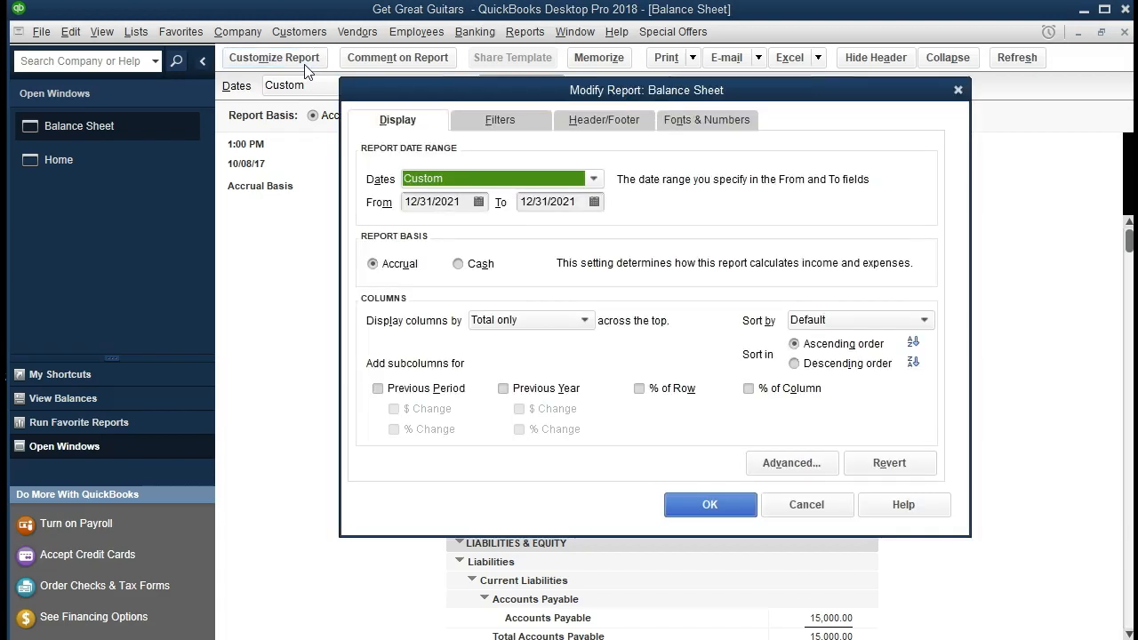
{"action": "key", "text": "Tab"}
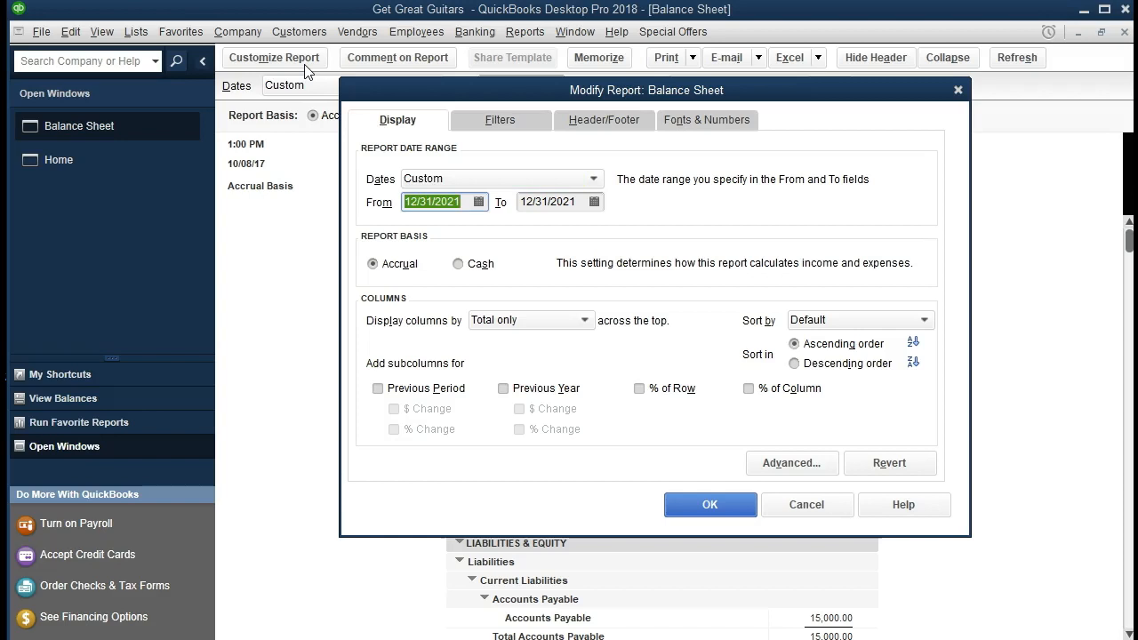
{"action": "type", "text": "010121"}
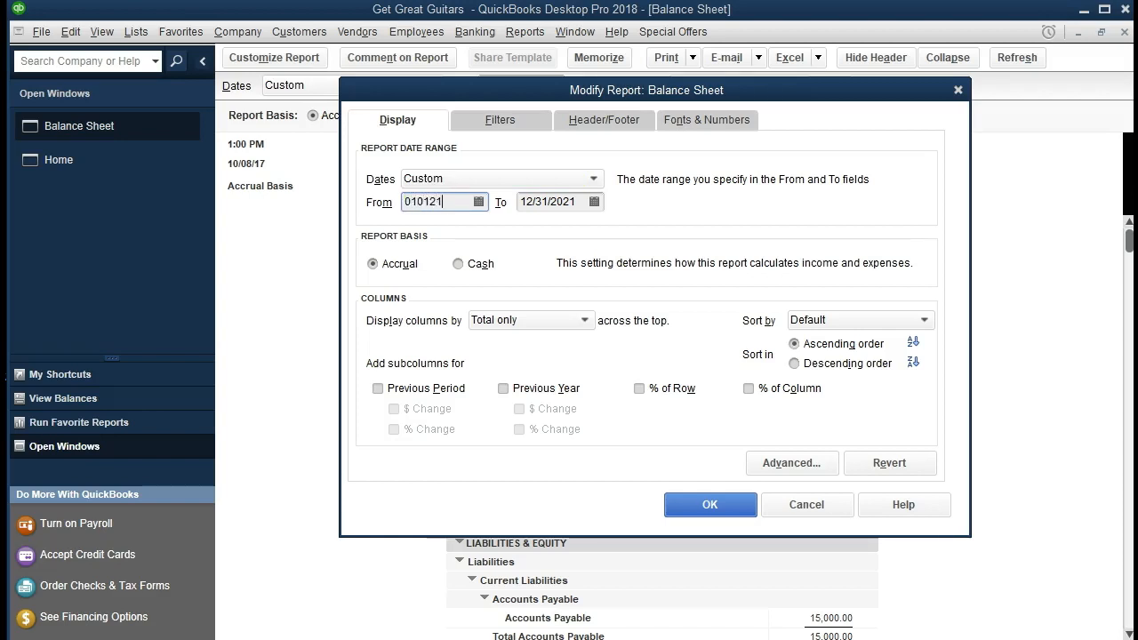
{"action": "key", "text": "Tab"}
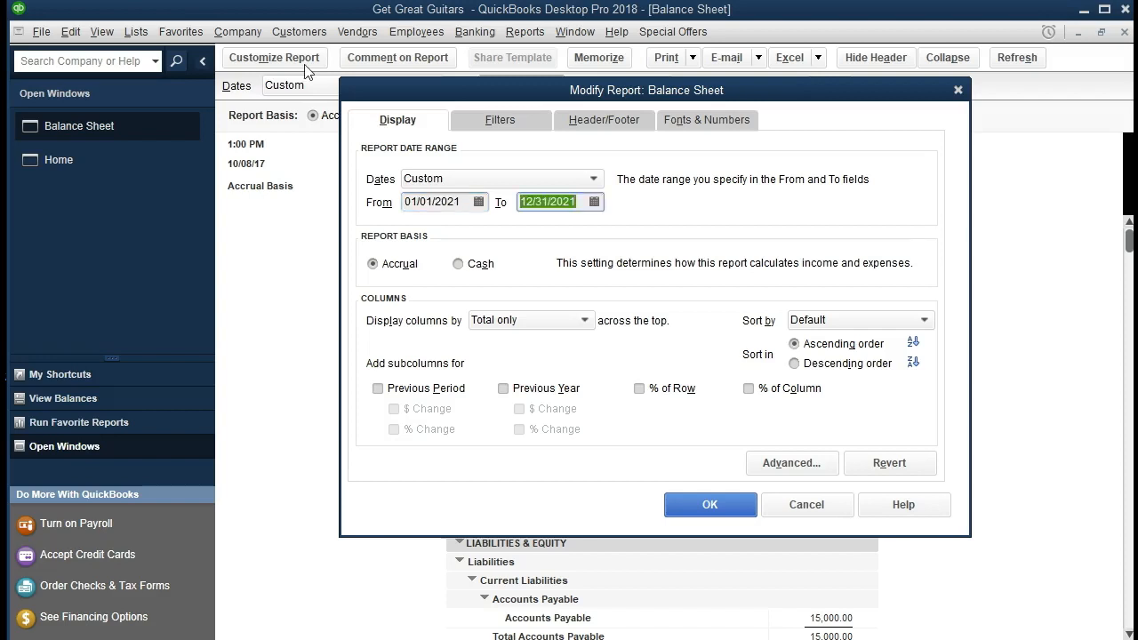
{"action": "key", "text": "Tab"}
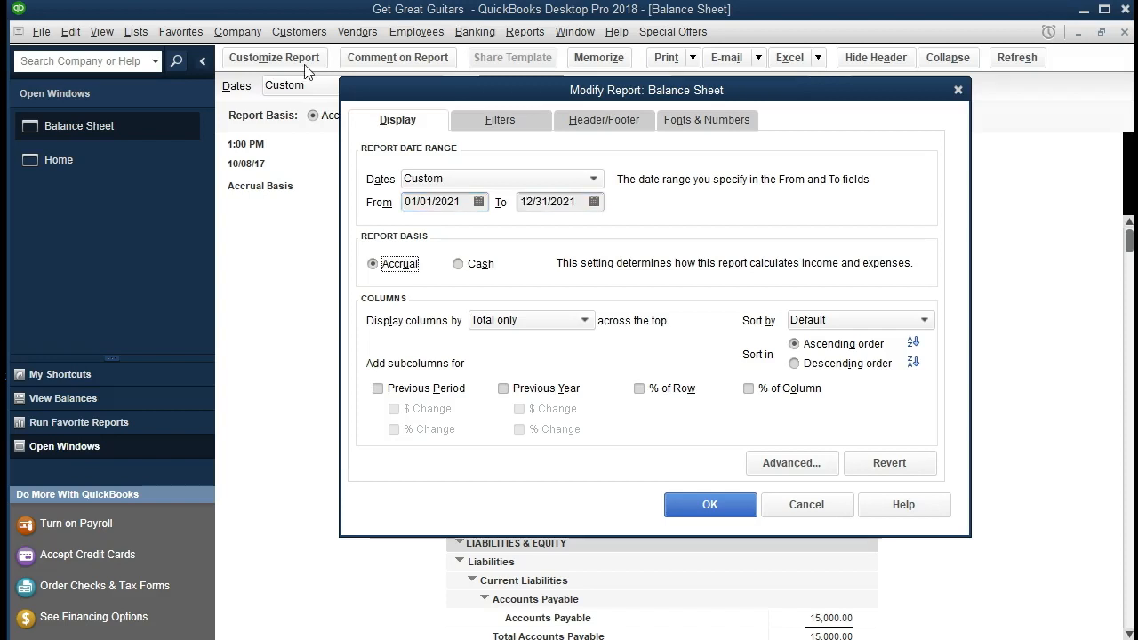
{"action": "left_click", "coordinate": [707, 507]}
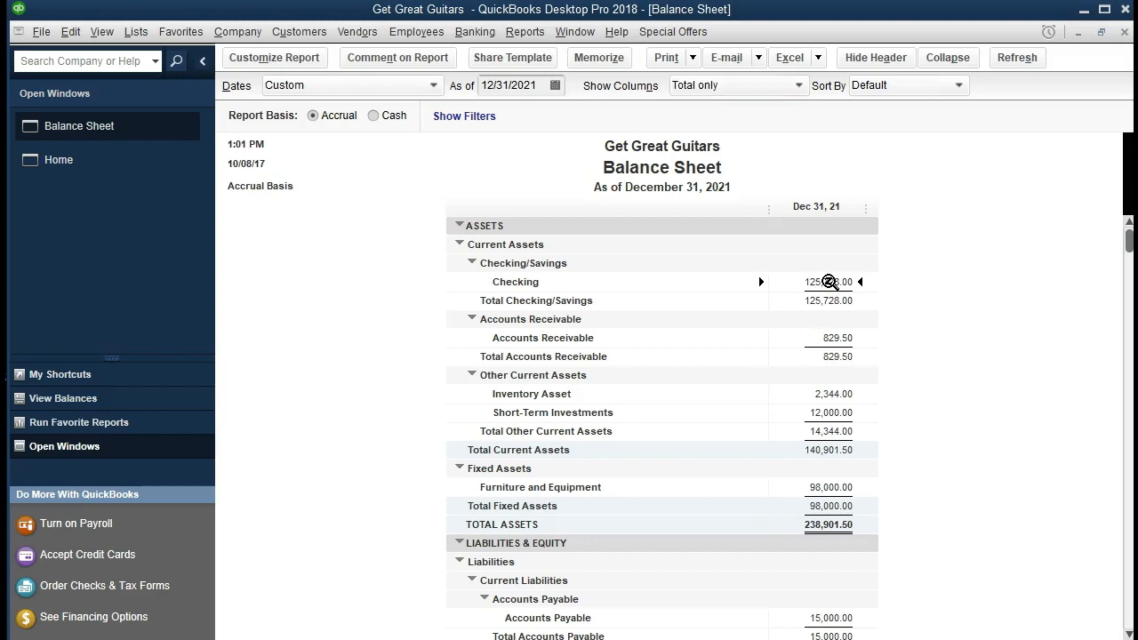
- Drill into the Checking balance, widen the Split column, view the 01/25/2021 Epiphone check, and return to the Balance Sheet
{"action": "double_click", "coordinate": [829, 281]}
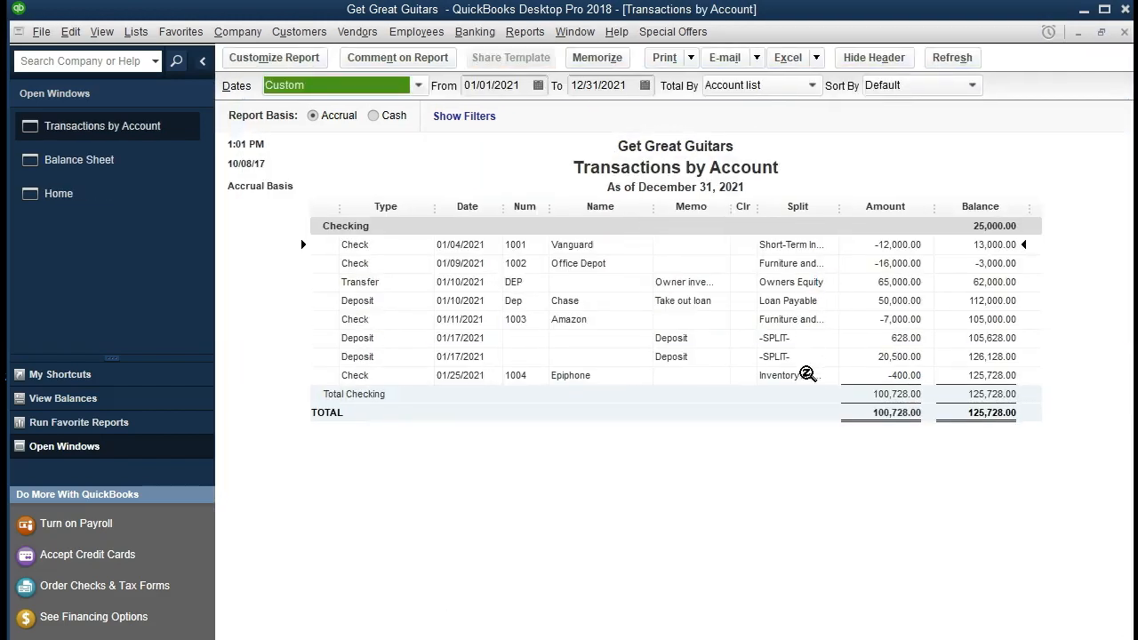
{"action": "left_click", "coordinate": [907, 378]}
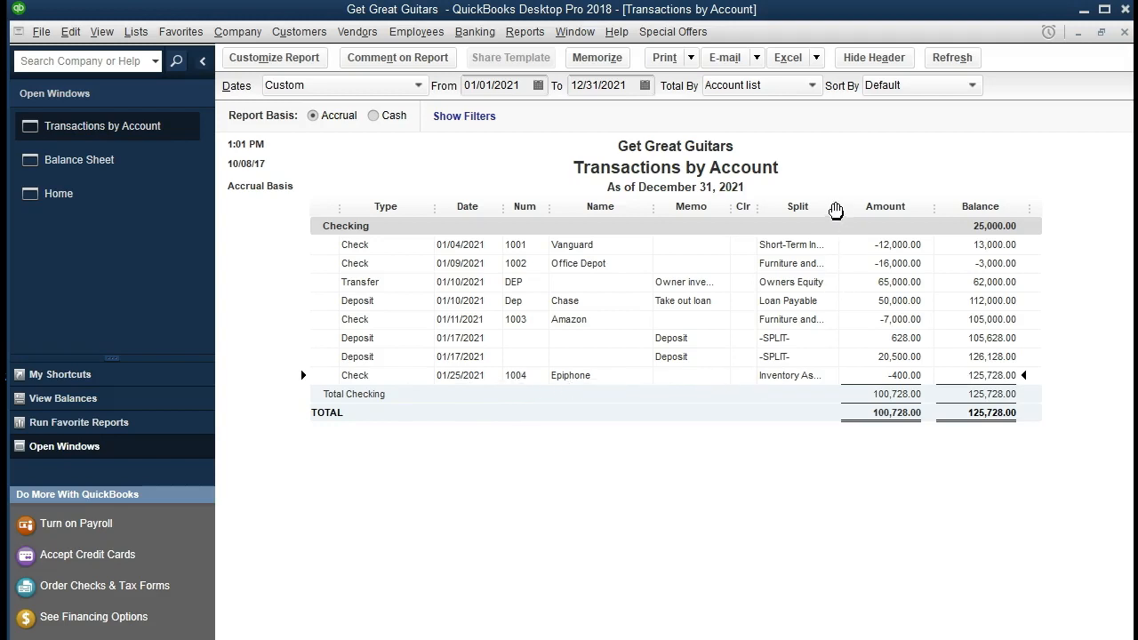
{"action": "left_click_drag", "start_coordinate": [843, 210], "coordinate": [856, 211]}
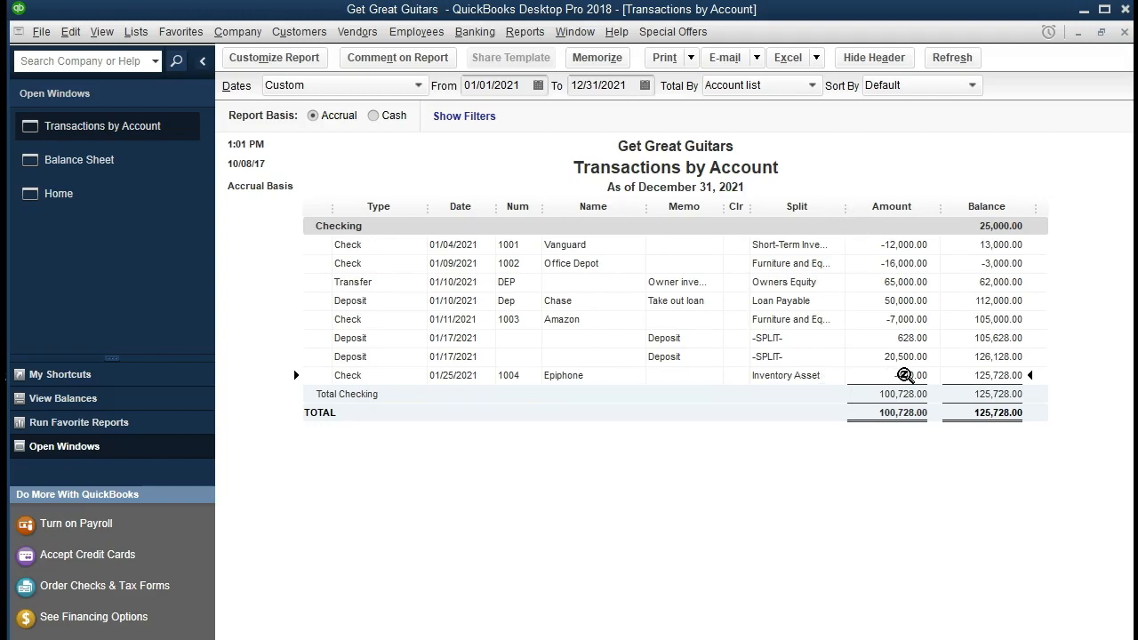
{"action": "double_click", "coordinate": [905, 376]}
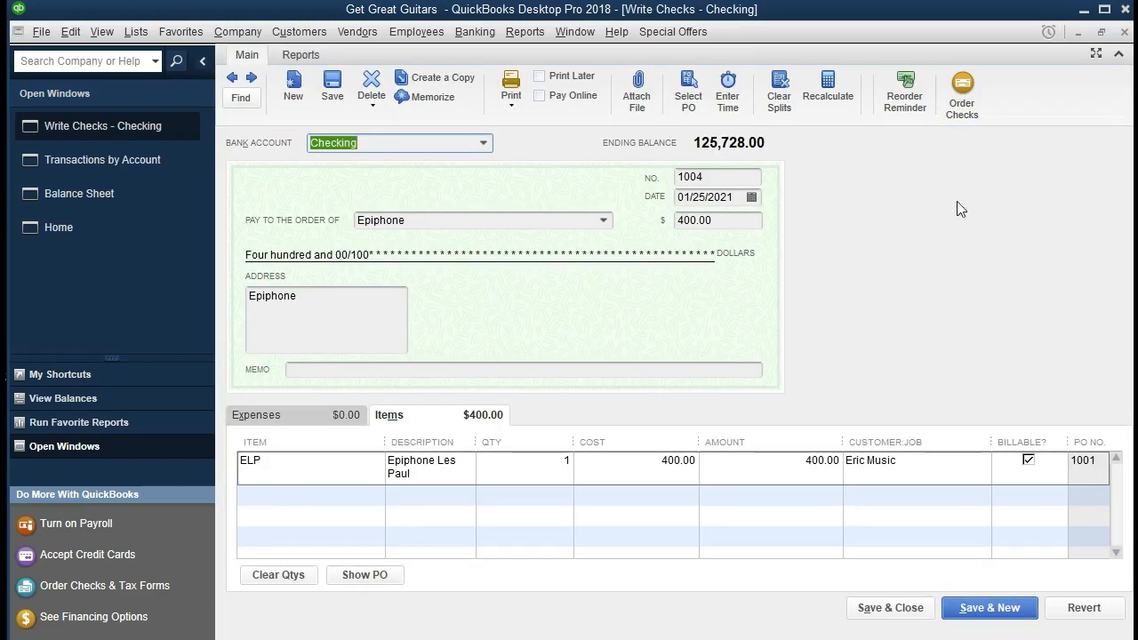
{"action": "left_click", "coordinate": [1126, 33]}
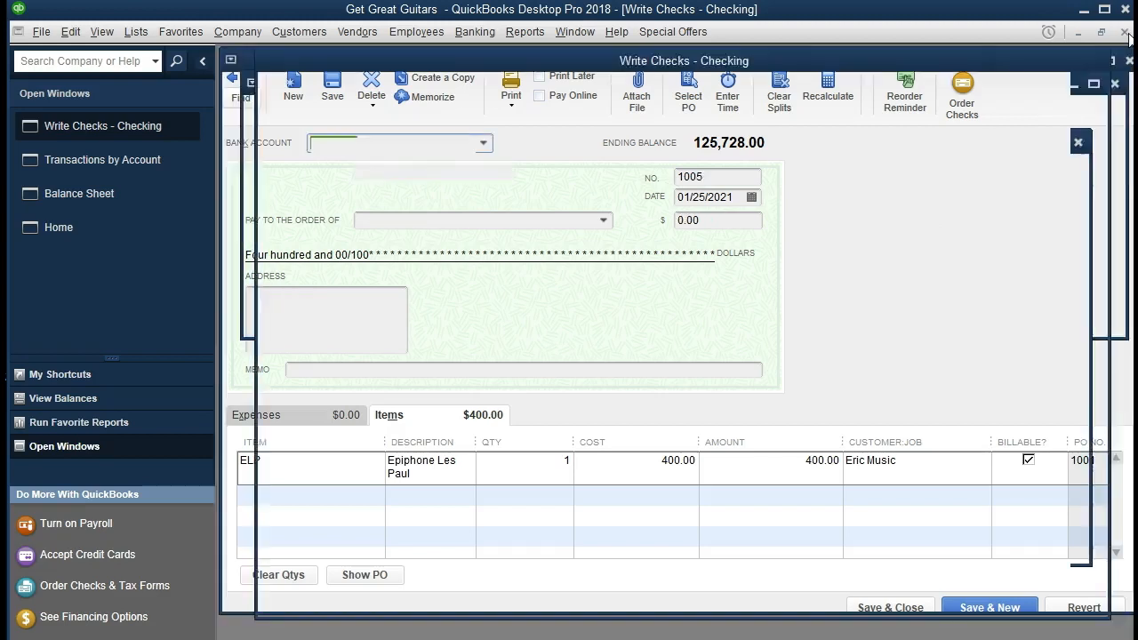
{"action": "left_click", "coordinate": [1126, 33]}
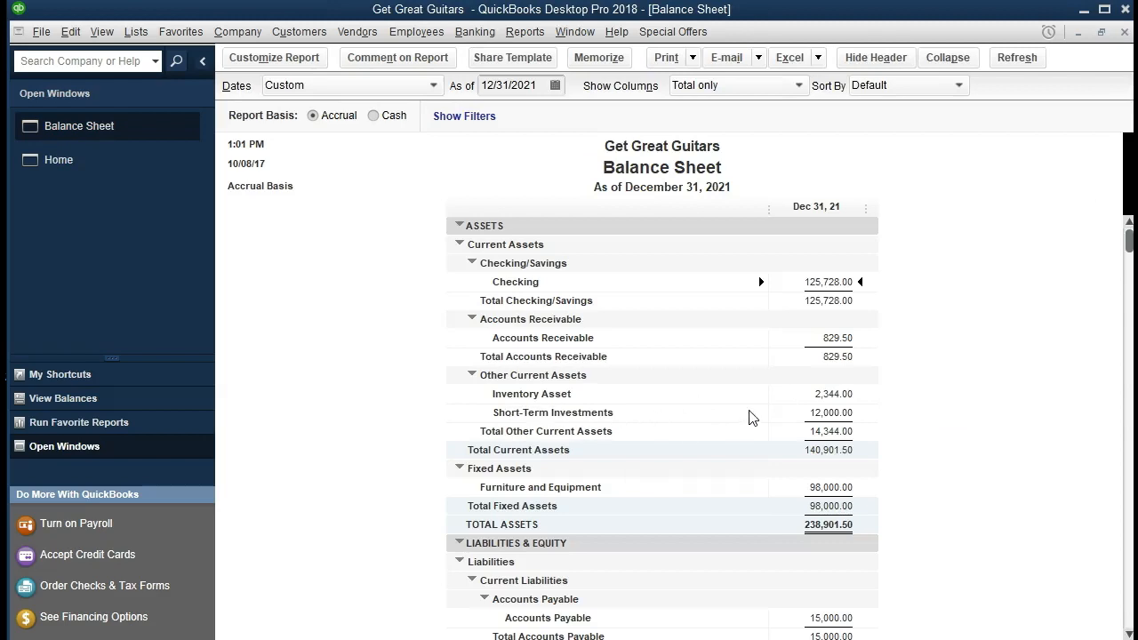
- Drill into the Inventory Asset balance, view the check dated 01/25/2021 behind it, and return to the Balance Sheet
{"action": "double_click", "coordinate": [831, 393]}
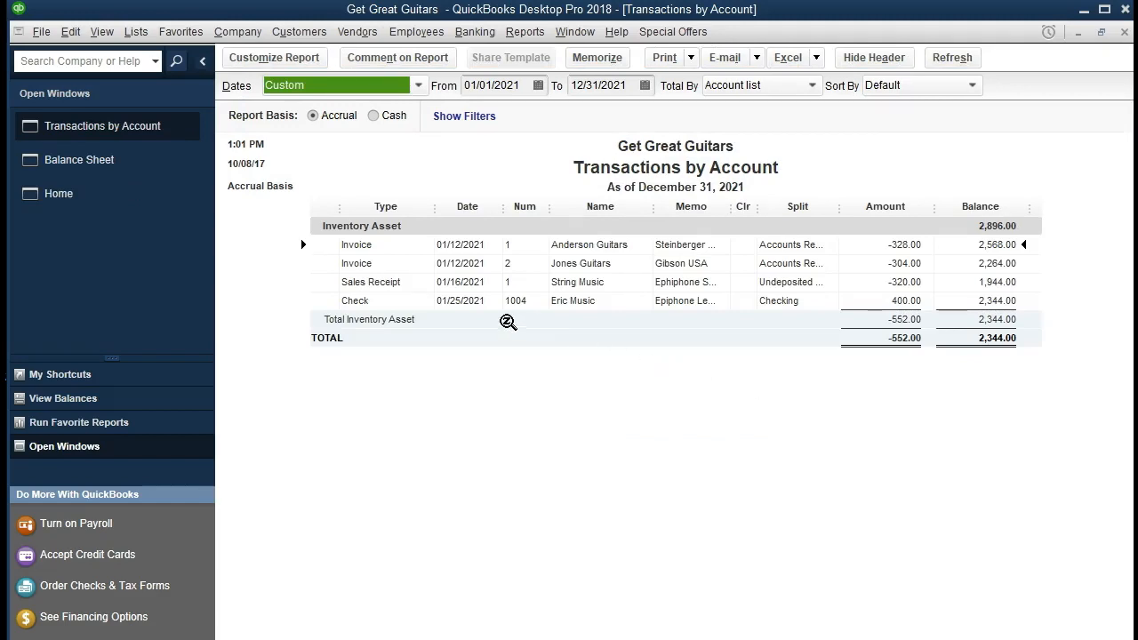
{"action": "left_click", "coordinate": [399, 306]}
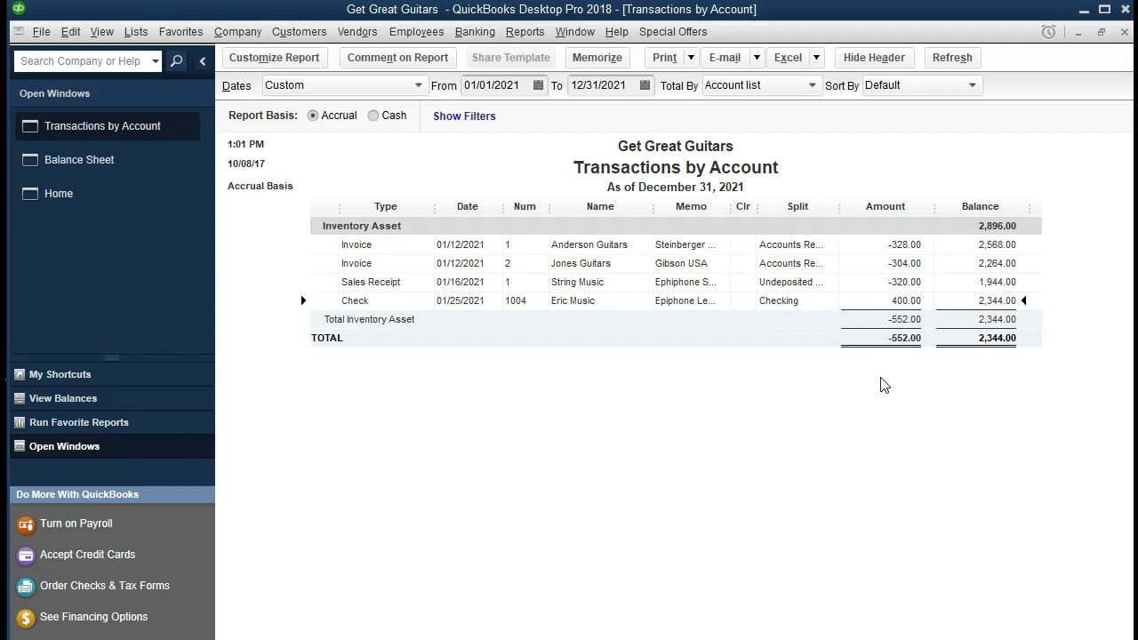
{"action": "double_click", "coordinate": [905, 301]}
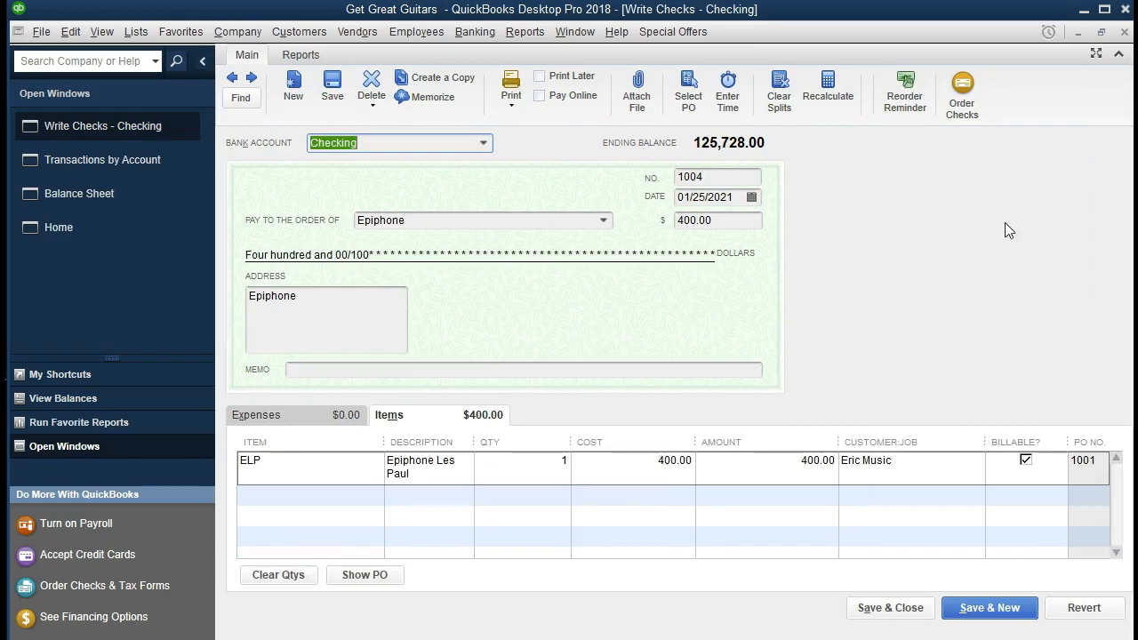
{"action": "left_click", "coordinate": [1124, 31]}
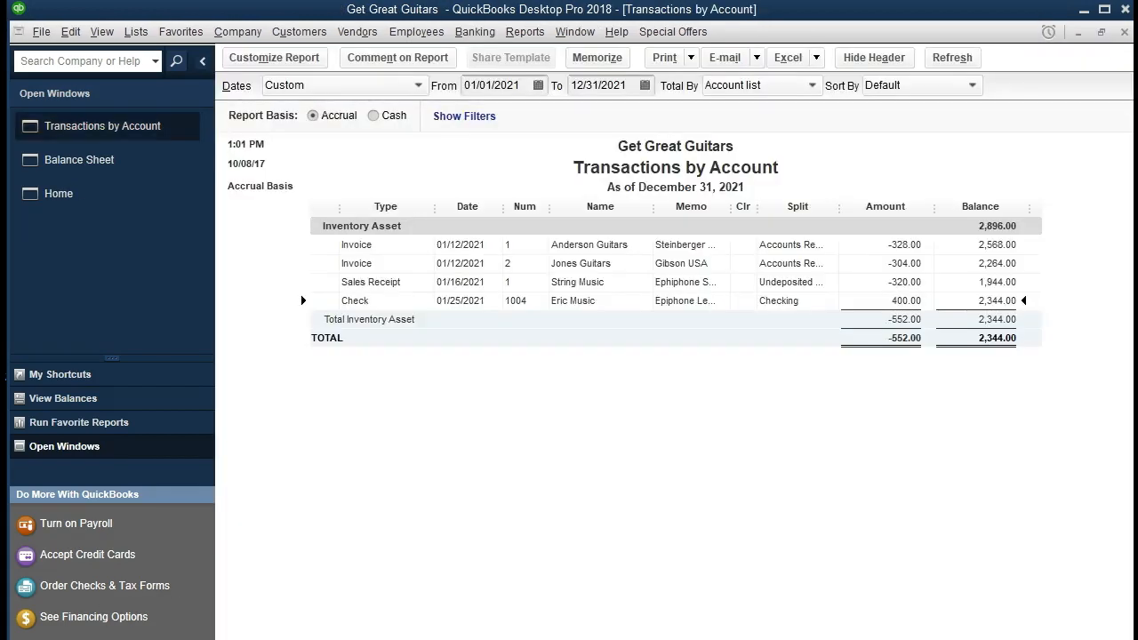
{"action": "left_click", "coordinate": [1124, 32]}
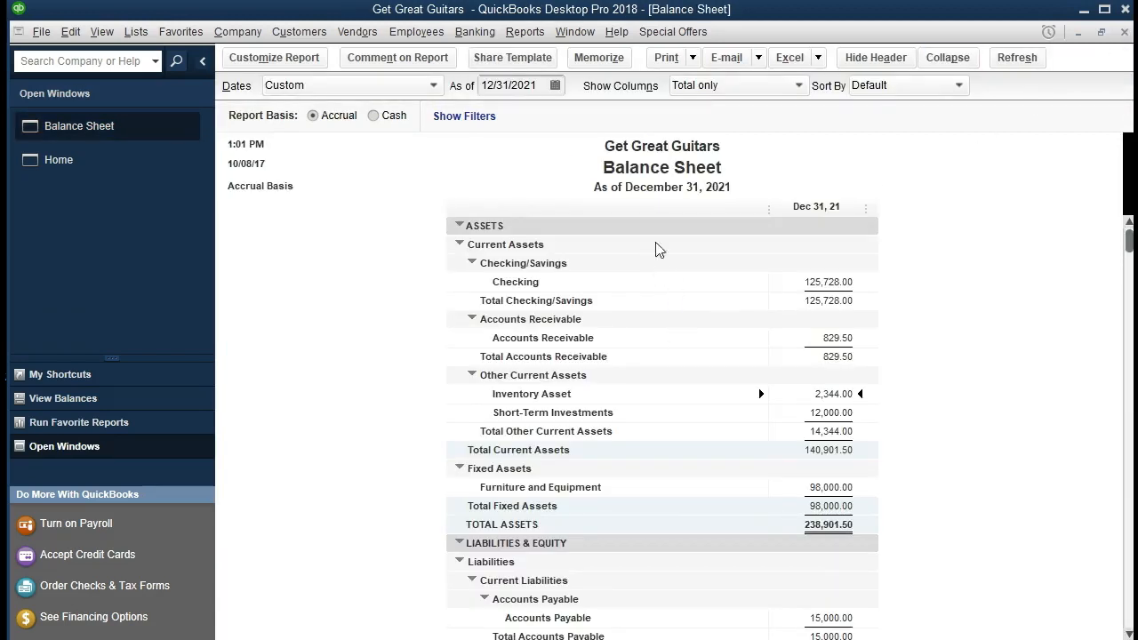
- Run the Inventory Valuation Detail report for 01/01/2021 through 12/31/2021
{"action": "left_click", "coordinate": [574, 32]}
{"action": "mouse_move", "coordinate": [533, 34]}
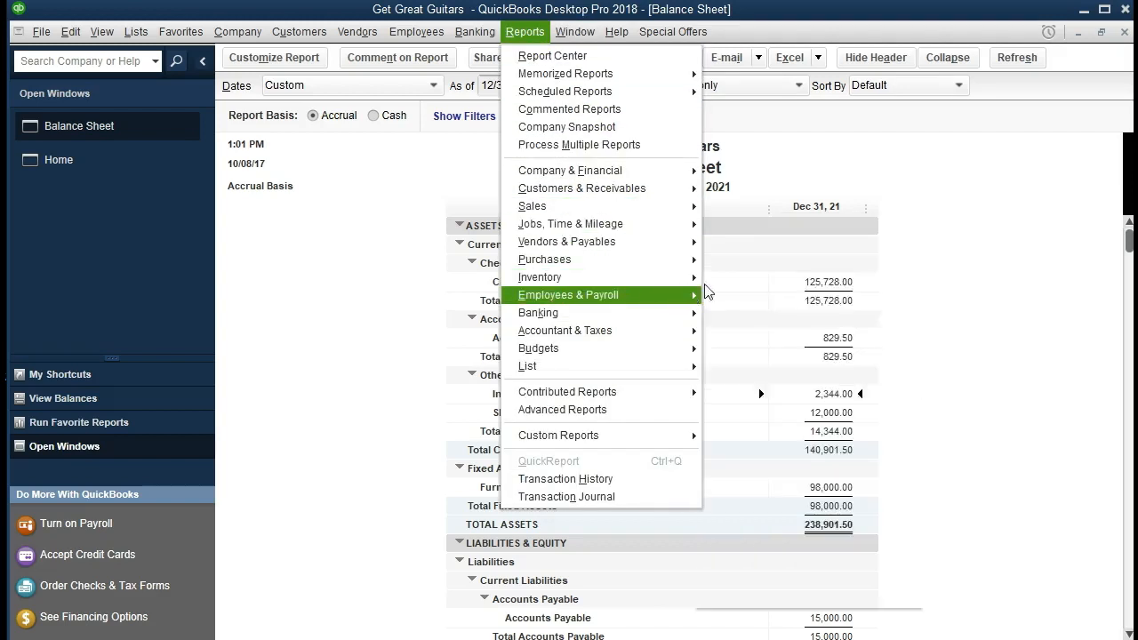
{"action": "mouse_move", "coordinate": [676, 279]}
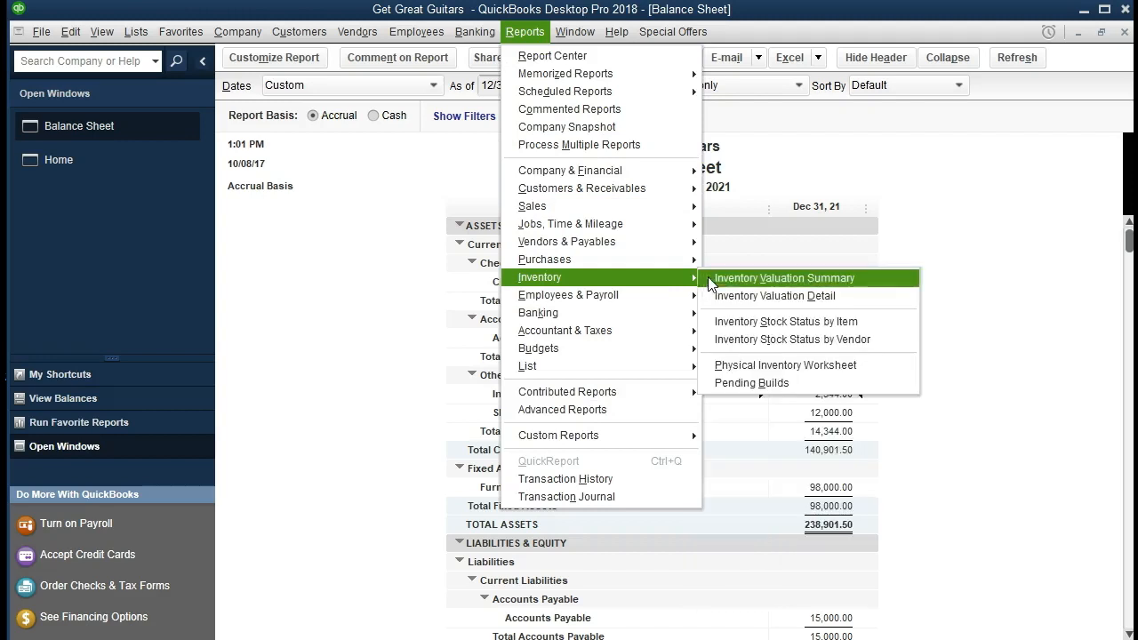
{"action": "left_click", "coordinate": [883, 307]}
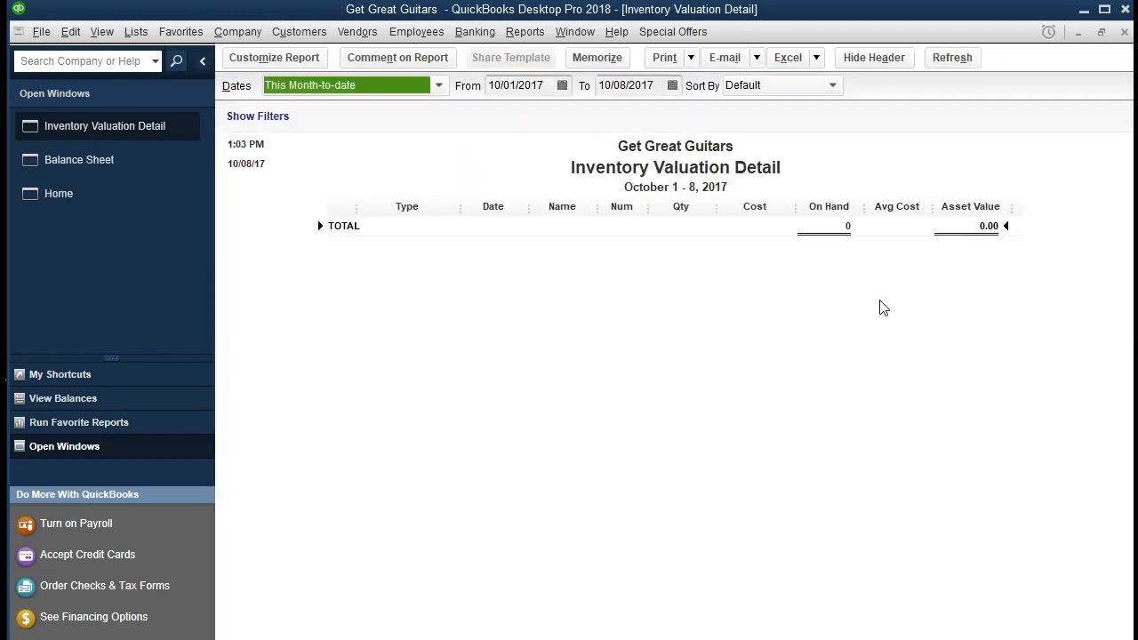
{"action": "key", "text": "Tab"}
{"action": "type", "text": "01"}
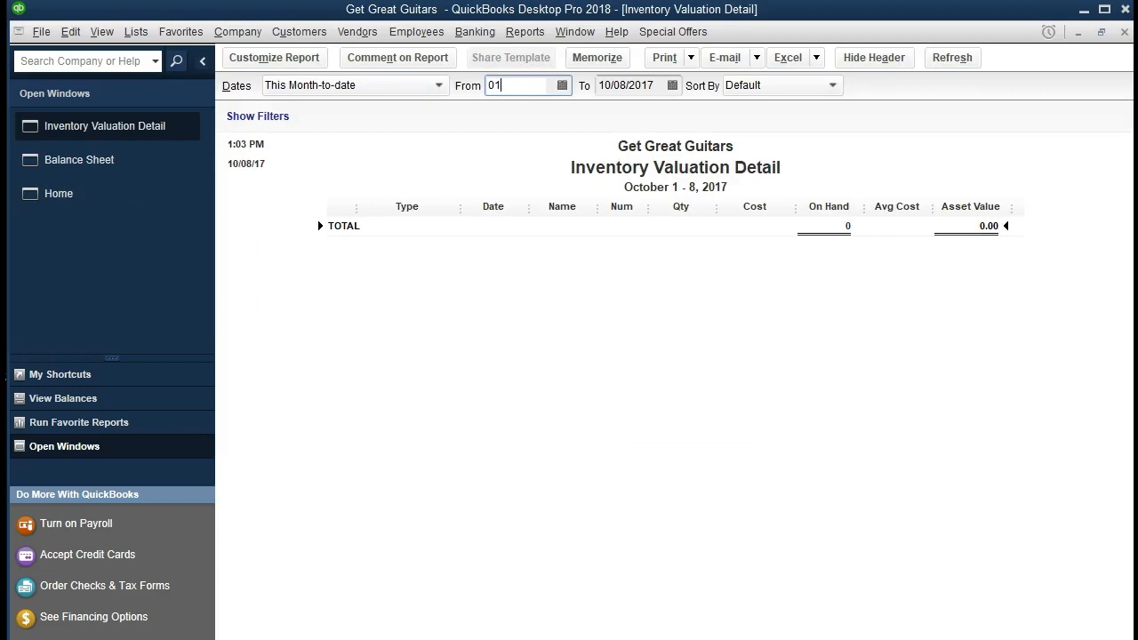
{"action": "type", "text": "/01/2021"}
{"action": "key", "text": "Tab"}
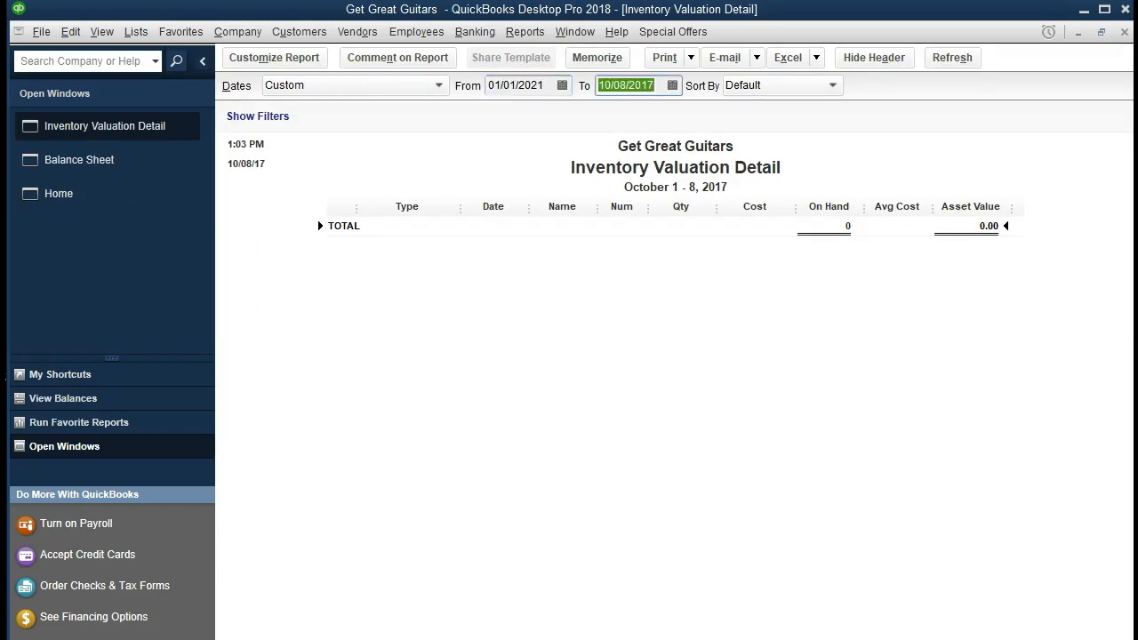
{"action": "type", "text": "12/31/2021"}
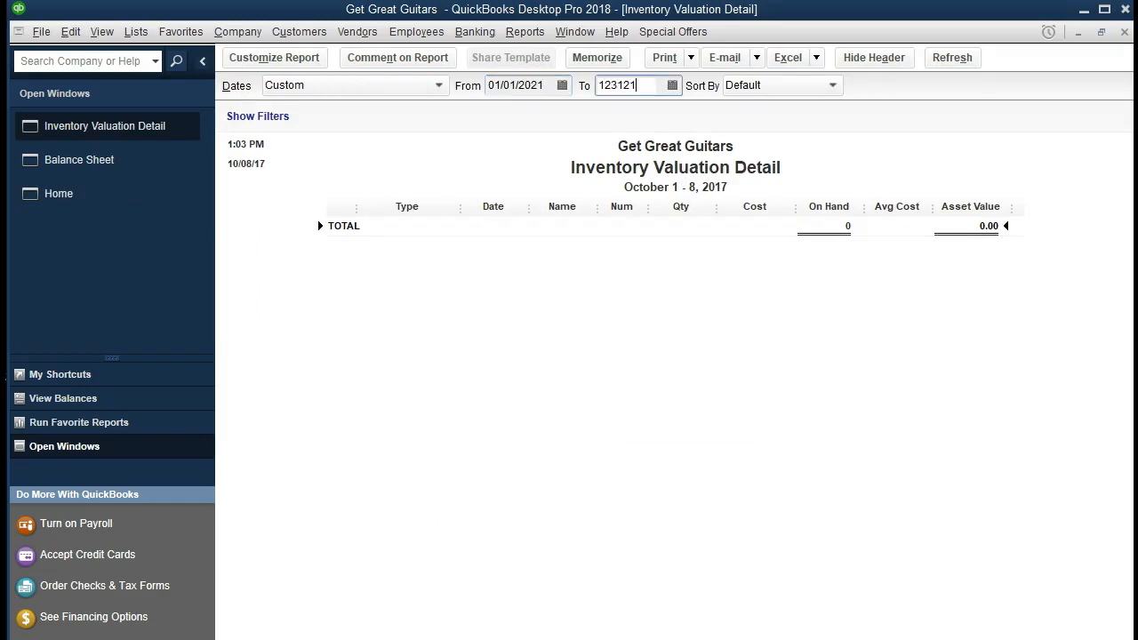
{"action": "key", "text": "Tab"}
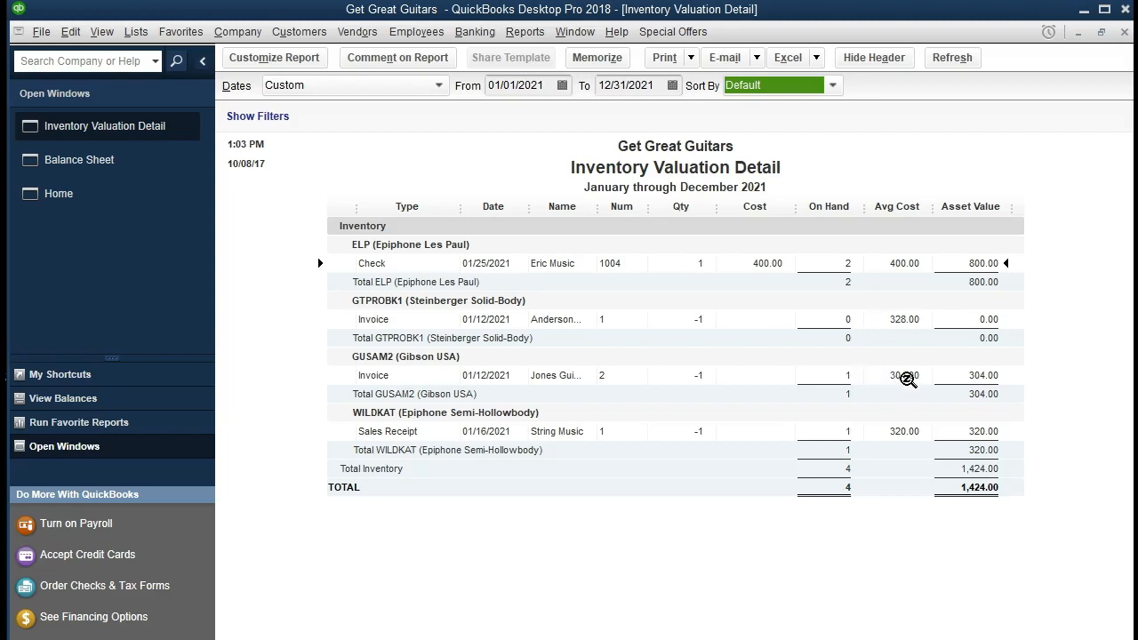
- Examine the ELP line in the inventory valuation, view its source check, and close the check and the report
{"action": "left_click", "coordinate": [901, 267]}
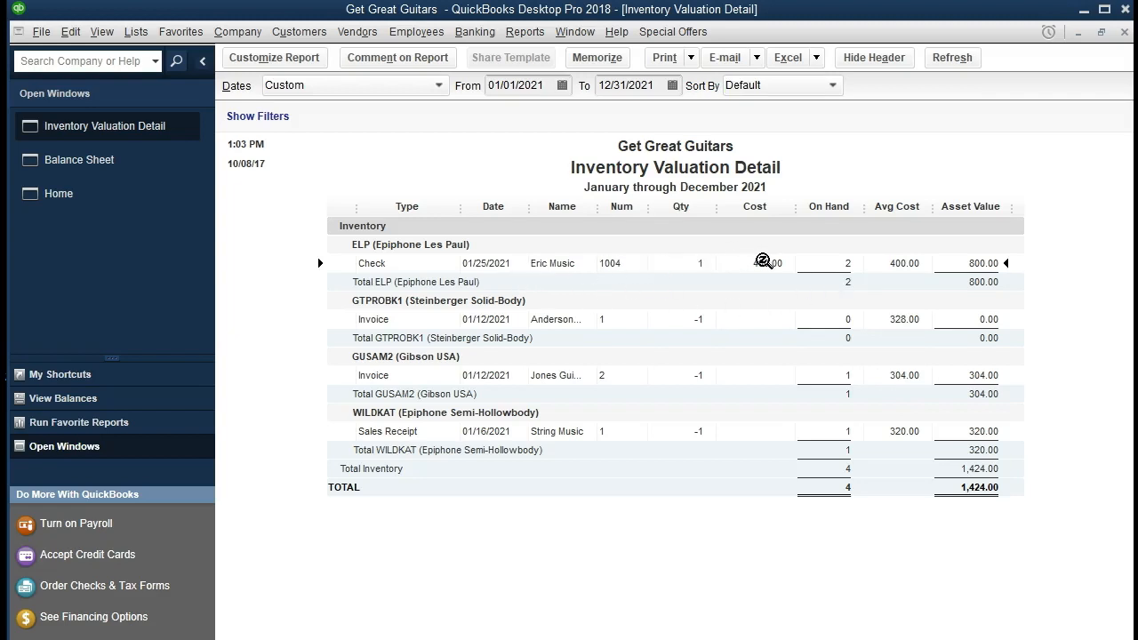
{"action": "double_click", "coordinate": [763, 260]}
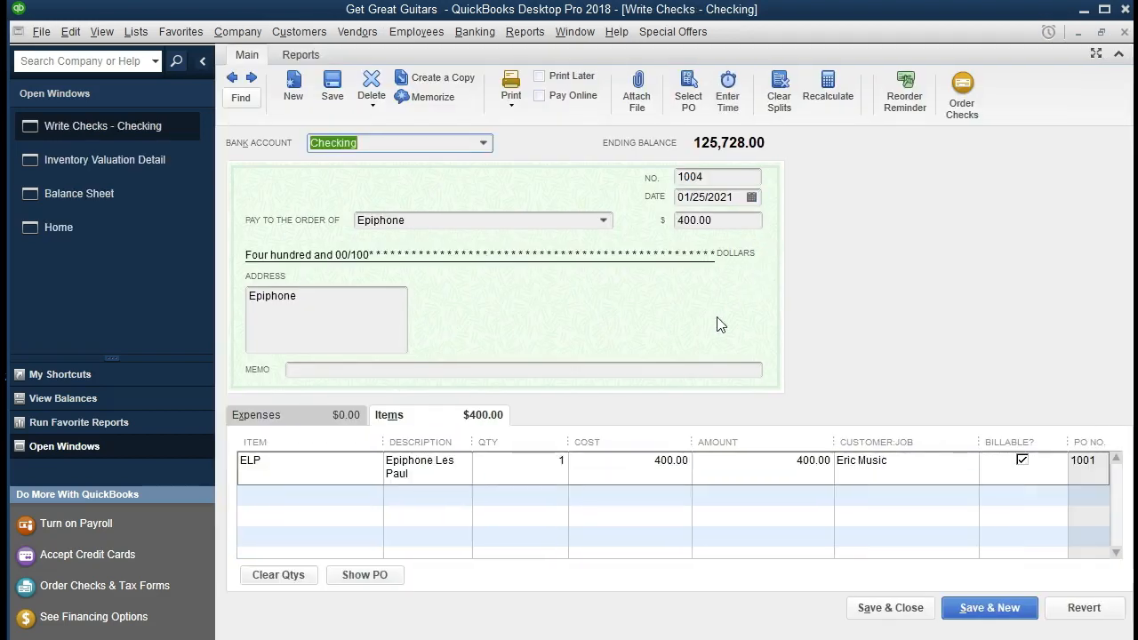
{"action": "left_click", "coordinate": [1124, 32]}
{"action": "left_click", "coordinate": [1125, 32]}
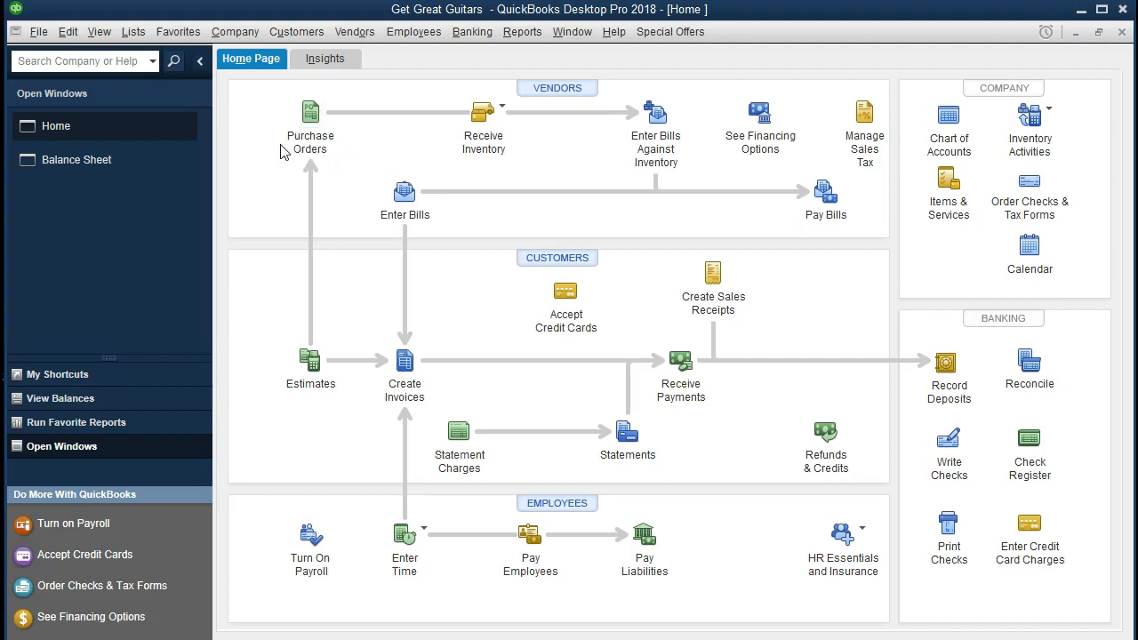
- Bring up Gibson's purchase order dated 01/12/2021 to review its item and received status, and close it
{"action": "left_click", "coordinate": [302, 125]}
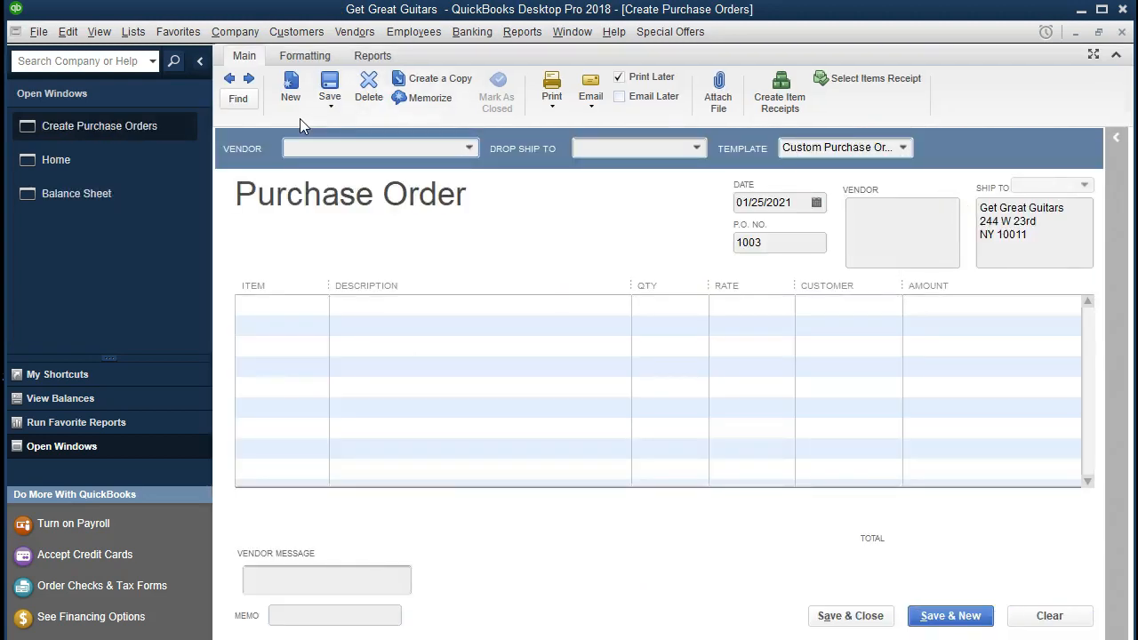
{"action": "left_click", "coordinate": [230, 79]}
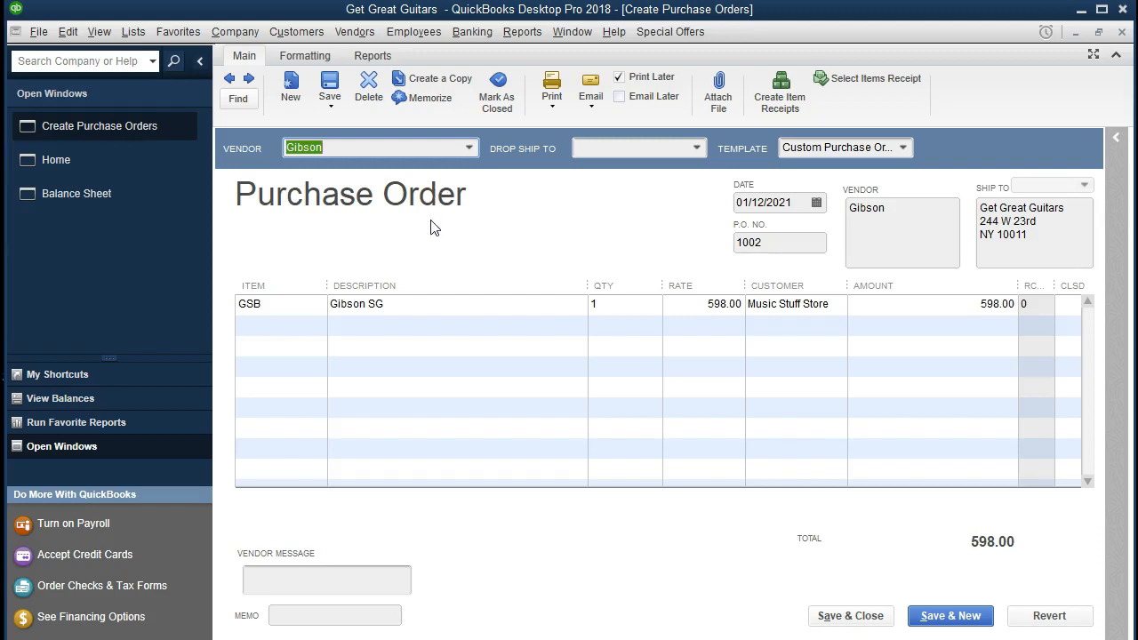
{"action": "left_click", "coordinate": [1122, 31]}
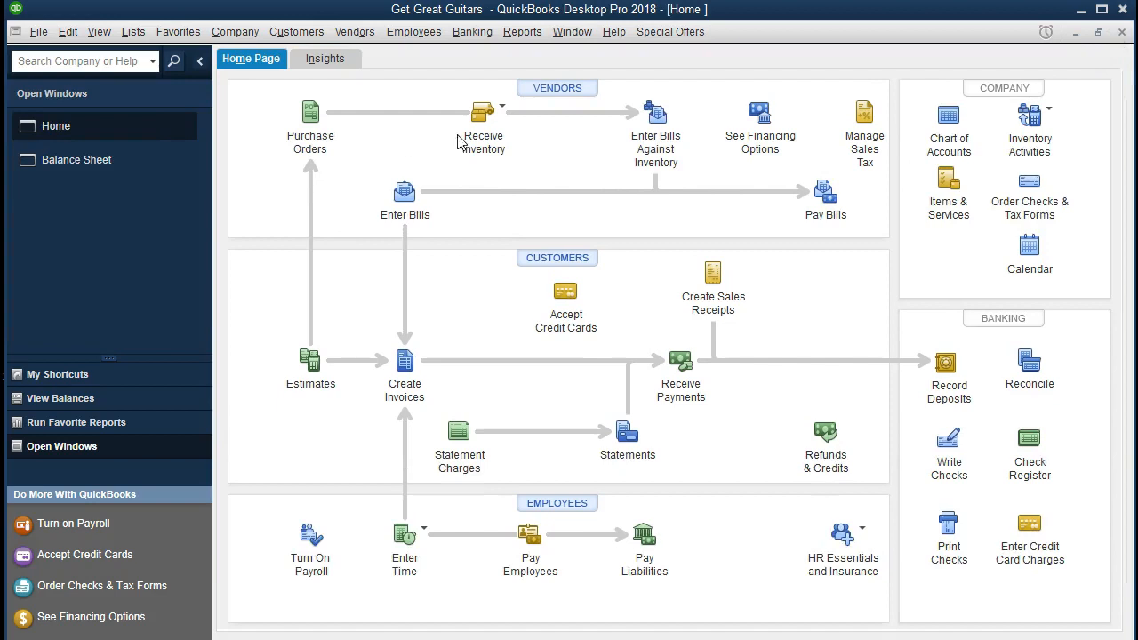
{"action": "left_click", "coordinate": [503, 107]}
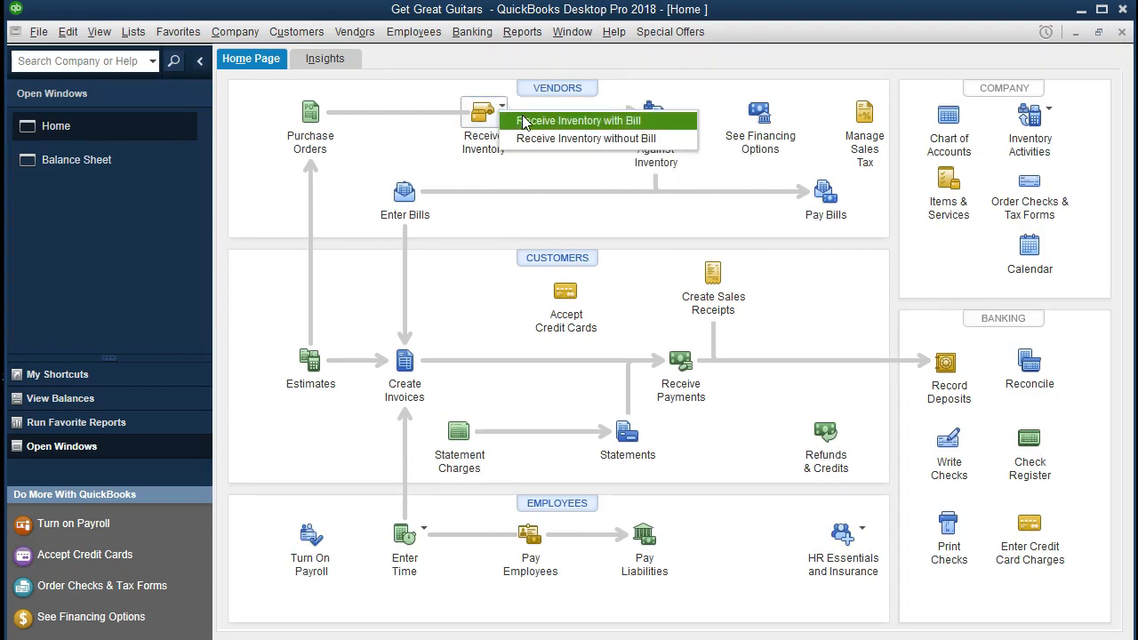
{"action": "left_click", "coordinate": [527, 123]}
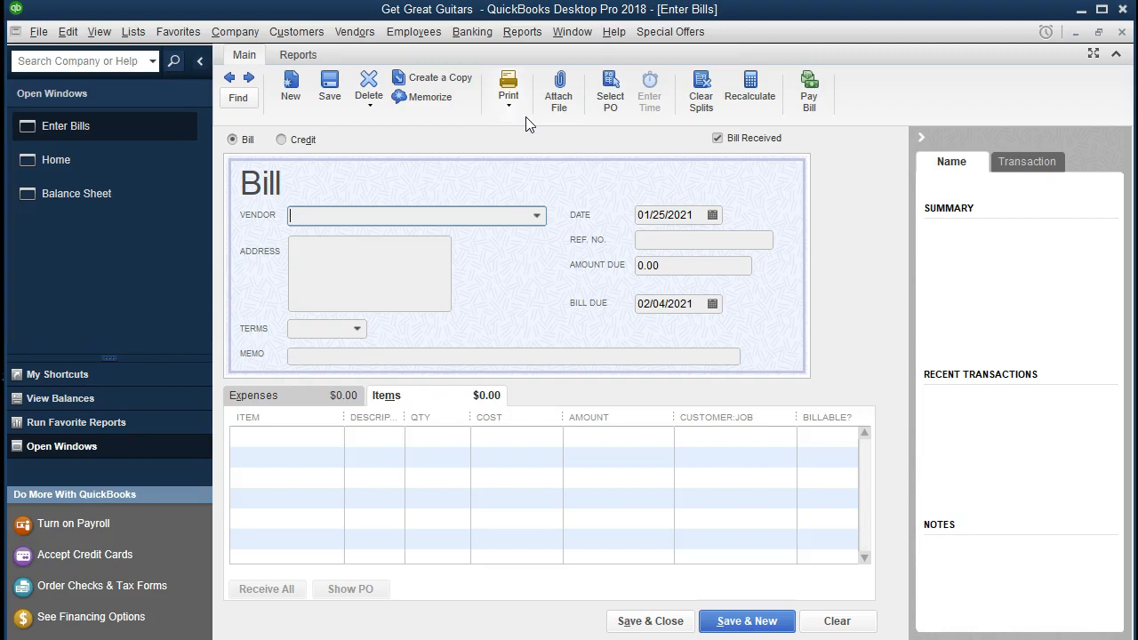
{"action": "type", "text": "Gibson"}
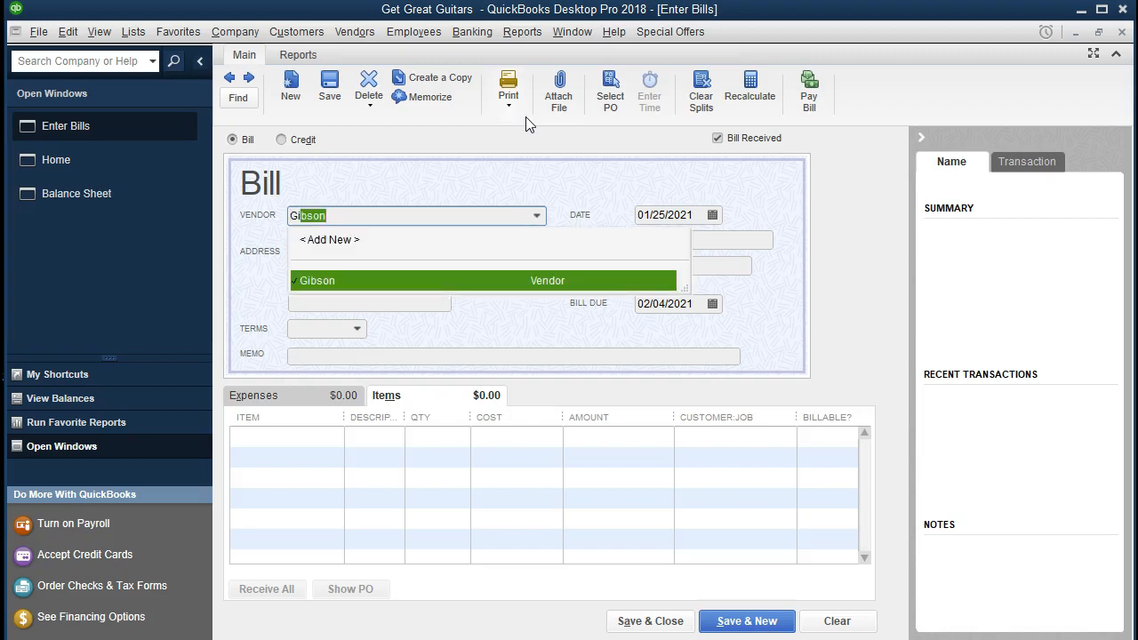
{"action": "key", "text": "Tab"}
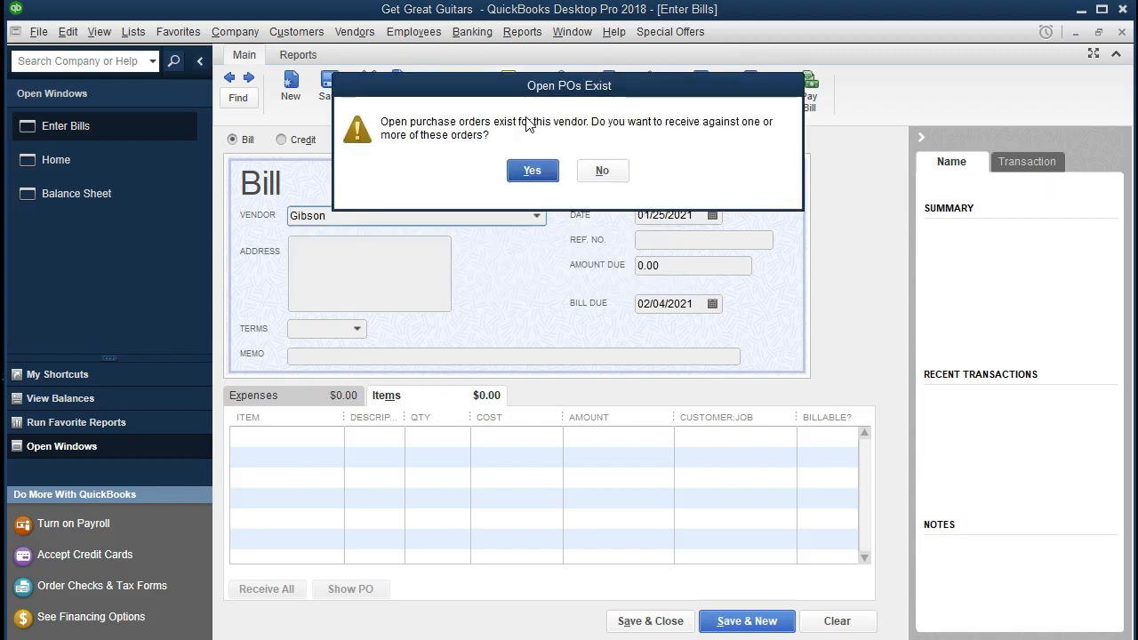
{"action": "left_click", "coordinate": [529, 172]}
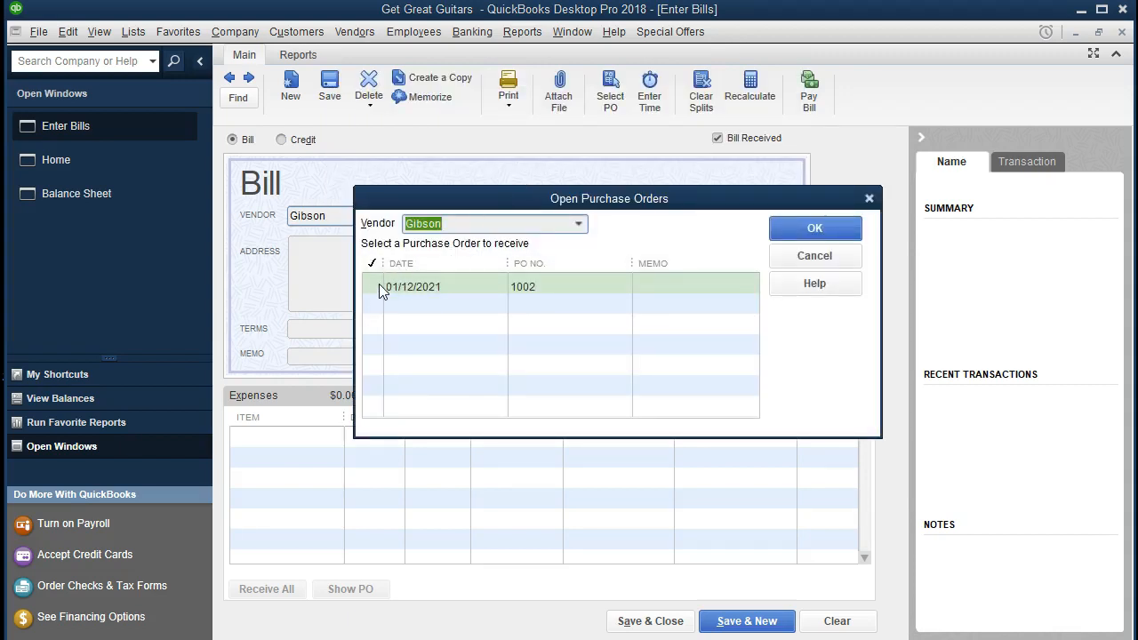
{"action": "left_click", "coordinate": [869, 199]}
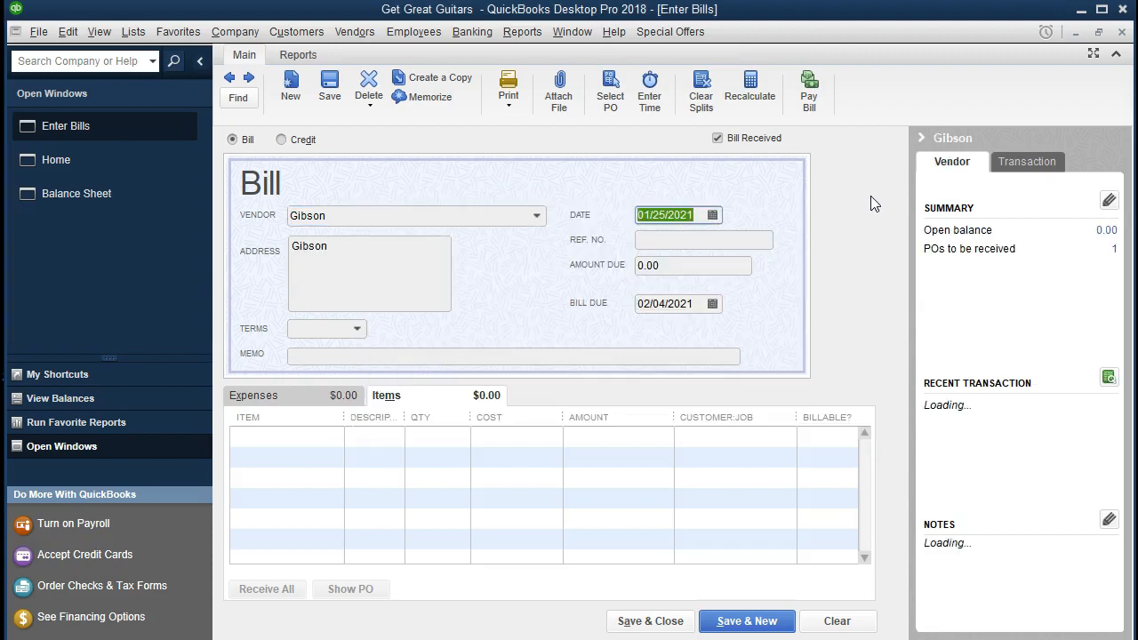
{"action": "left_click", "coordinate": [1120, 32]}
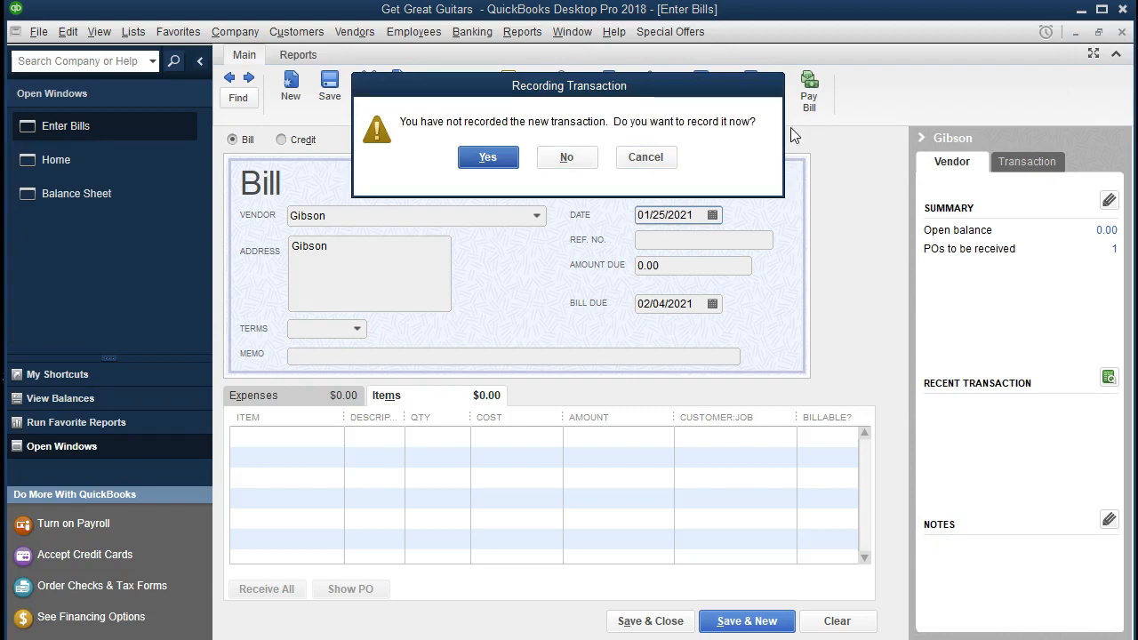
{"action": "left_click", "coordinate": [578, 158]}
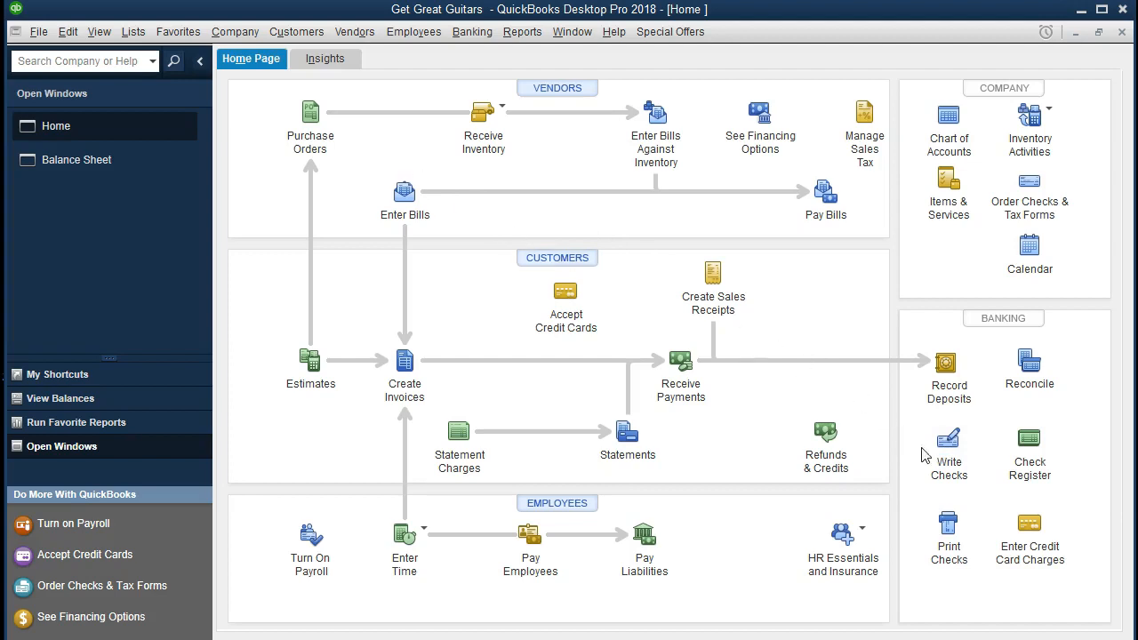
- Start a check from the Checking account dated 01/25/2021, payable to the vendor Gibson
{"action": "left_click", "coordinate": [948, 449]}
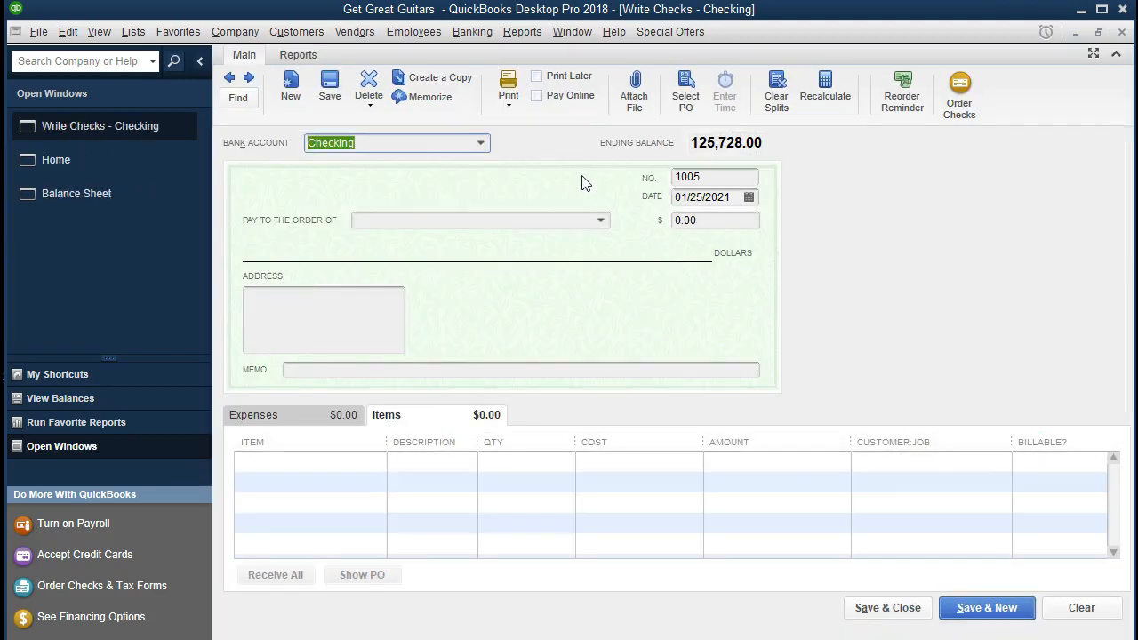
{"action": "key", "text": "Tab"}
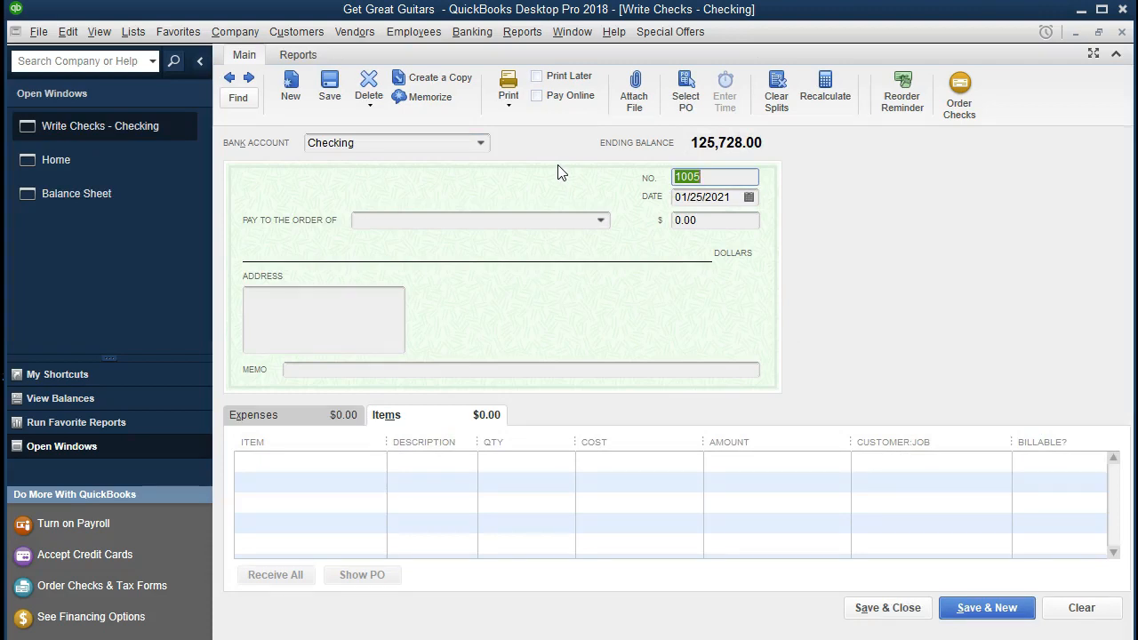
{"action": "key", "text": "Tab"}
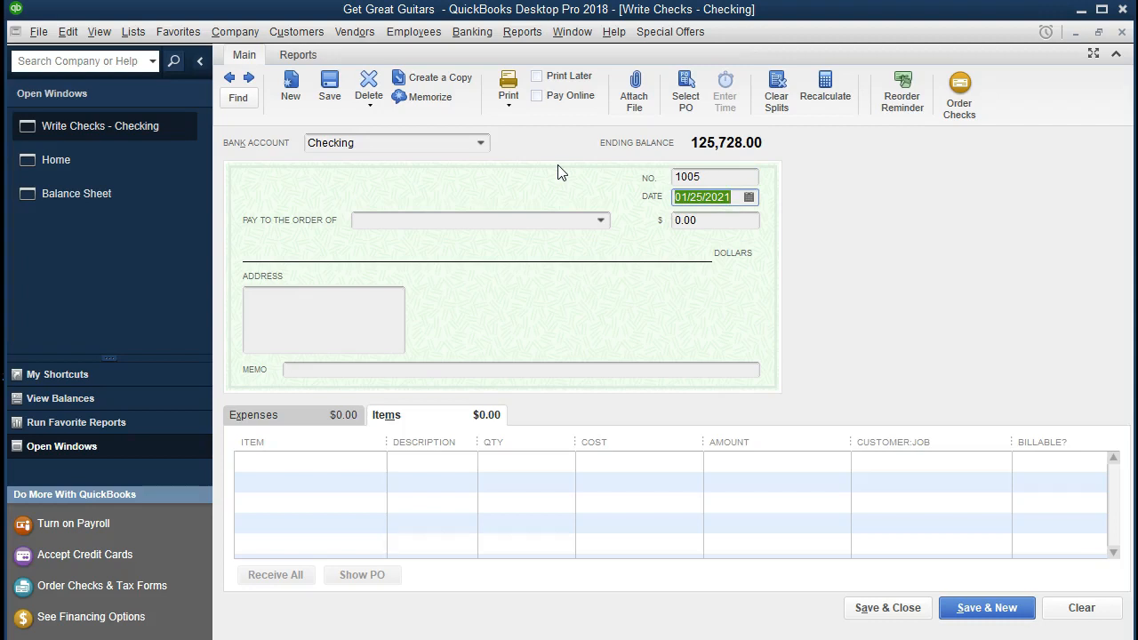
{"action": "key", "text": "Tab"}
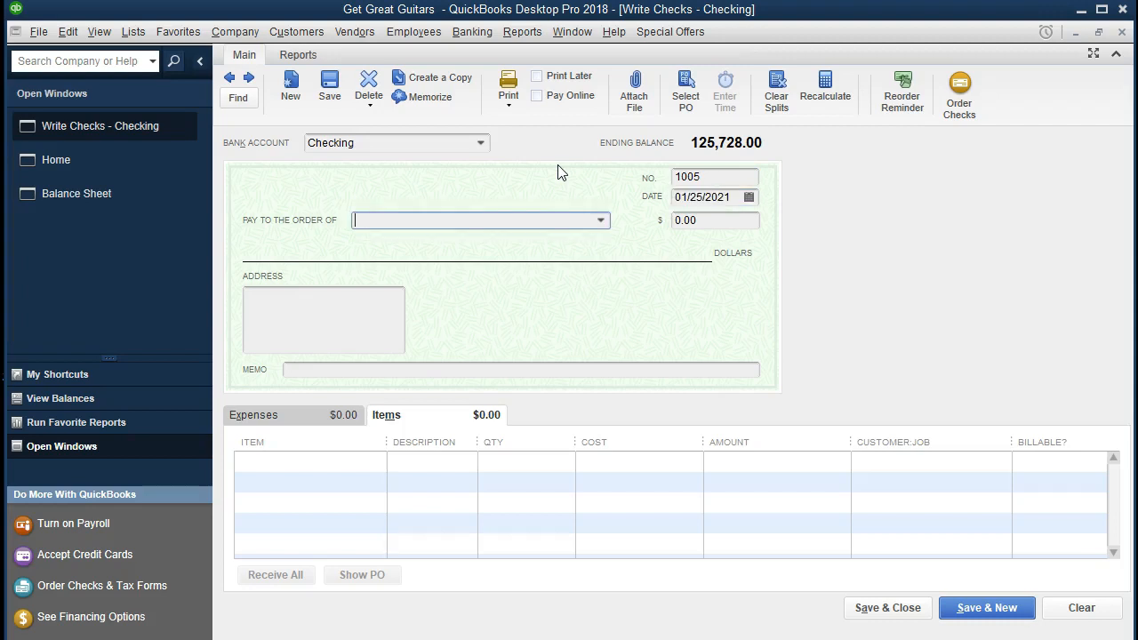
{"action": "type", "text": "Gi"}
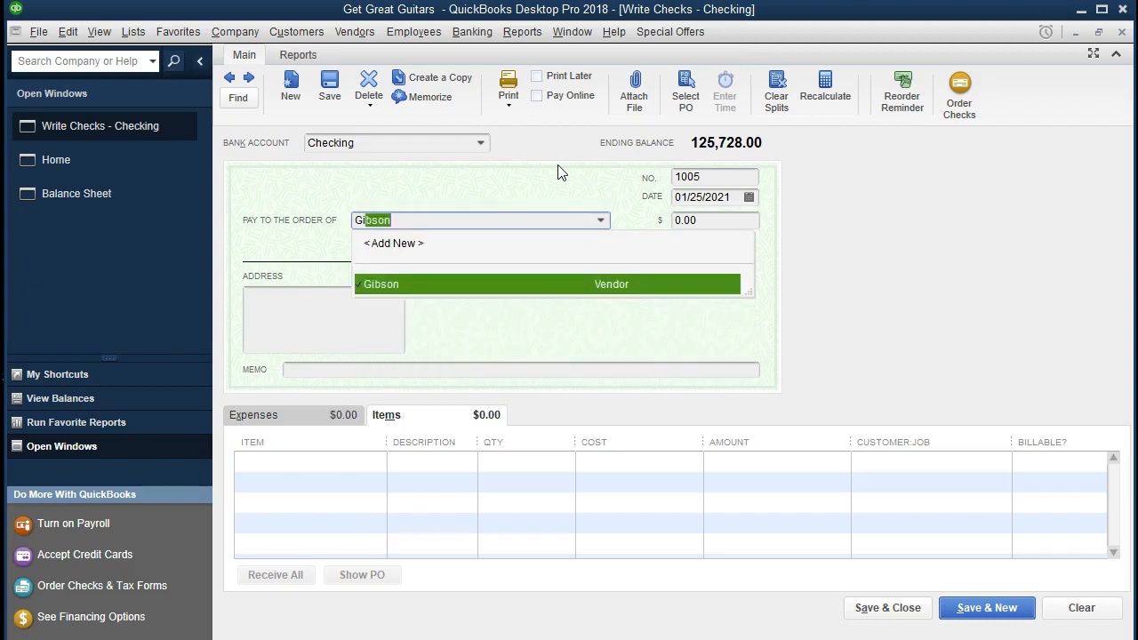
{"action": "key", "text": "BackSpace"}
{"action": "key", "text": "BackSpace"}
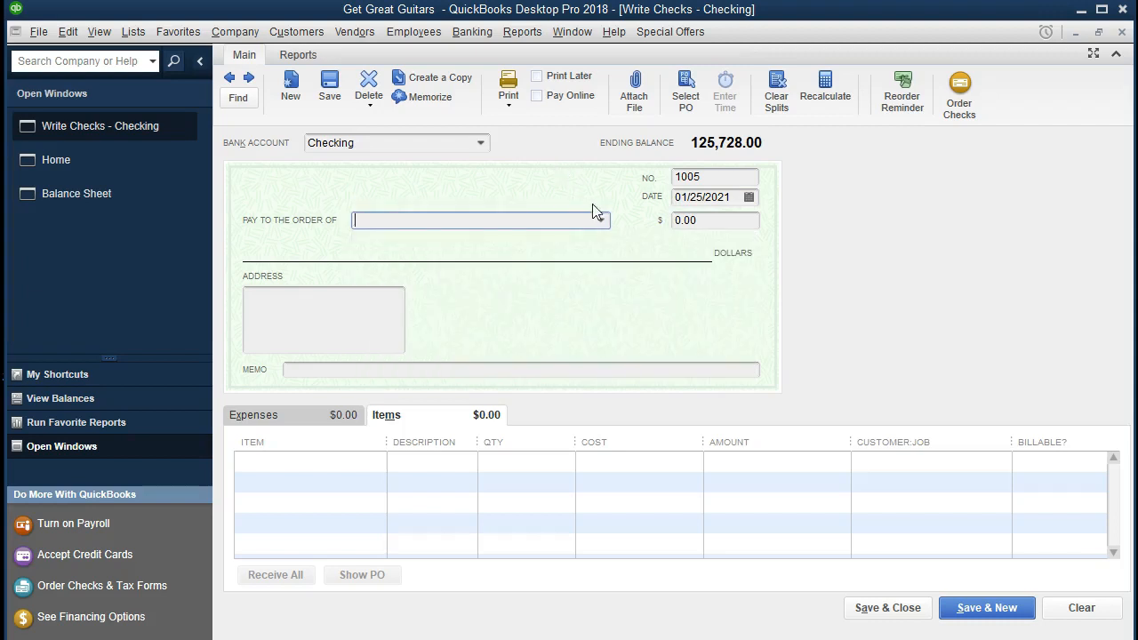
{"action": "left_click", "coordinate": [601, 221]}
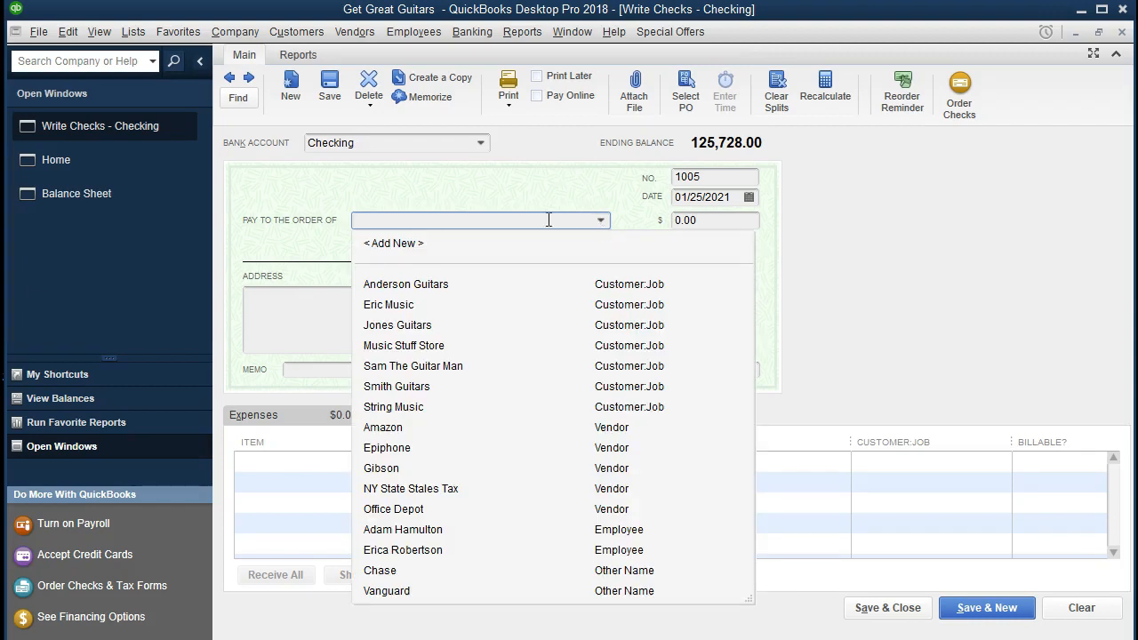
{"action": "type", "text": "Gibson"}
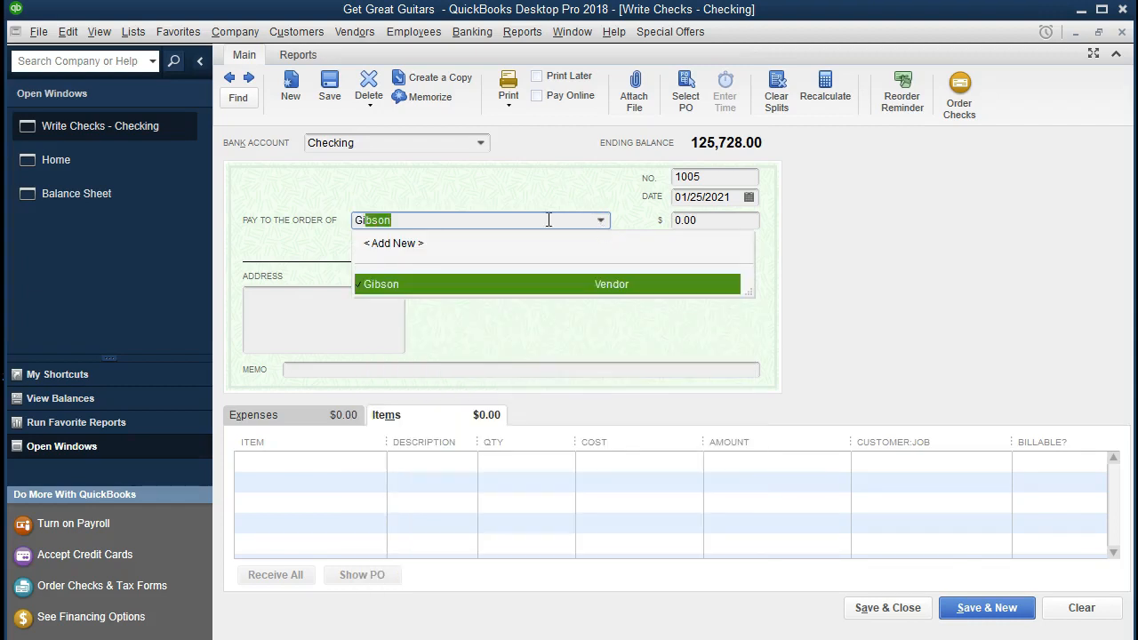
{"action": "key", "text": "Tab"}
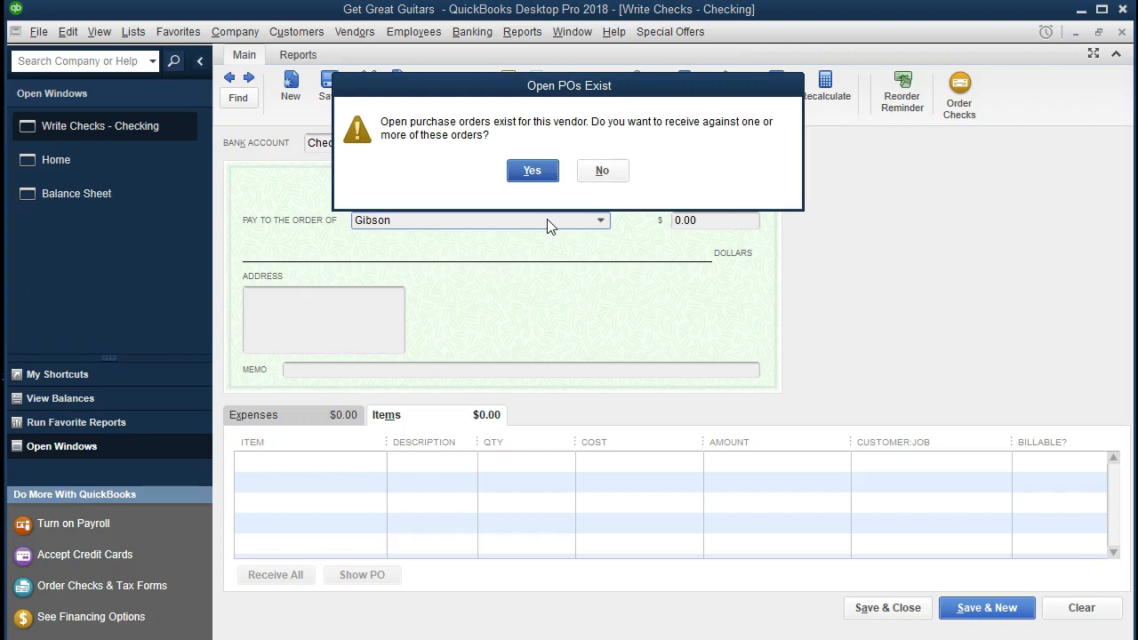
- Receive against Gibson's open purchase order dated 01/12/2021 to fill in the check's item line
{"action": "left_click", "coordinate": [532, 172]}
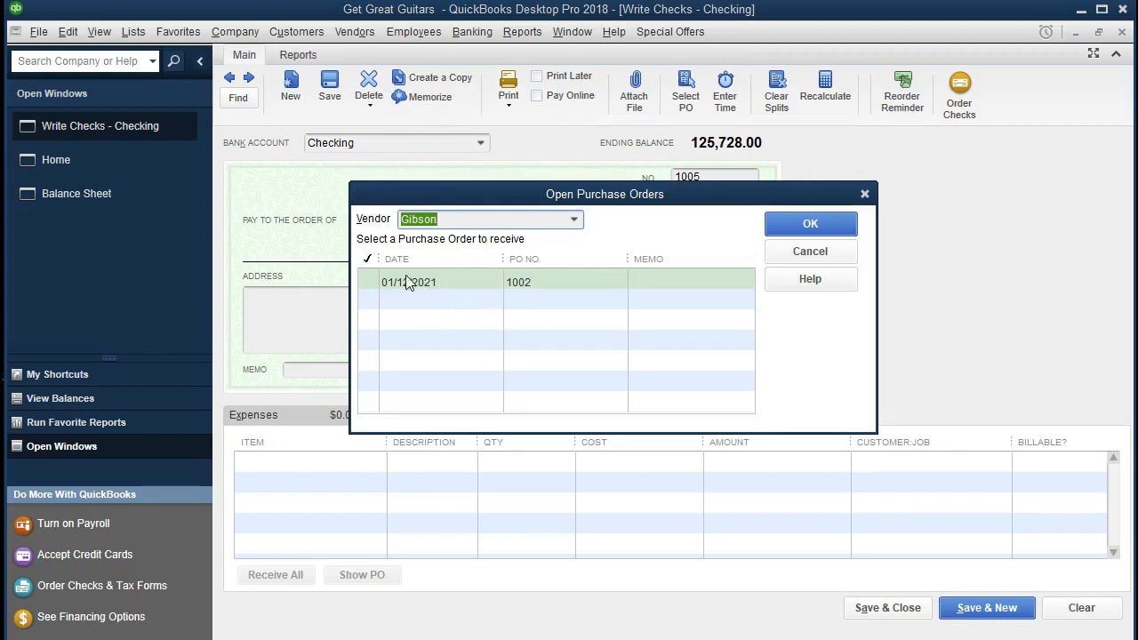
{"action": "left_click", "coordinate": [366, 282]}
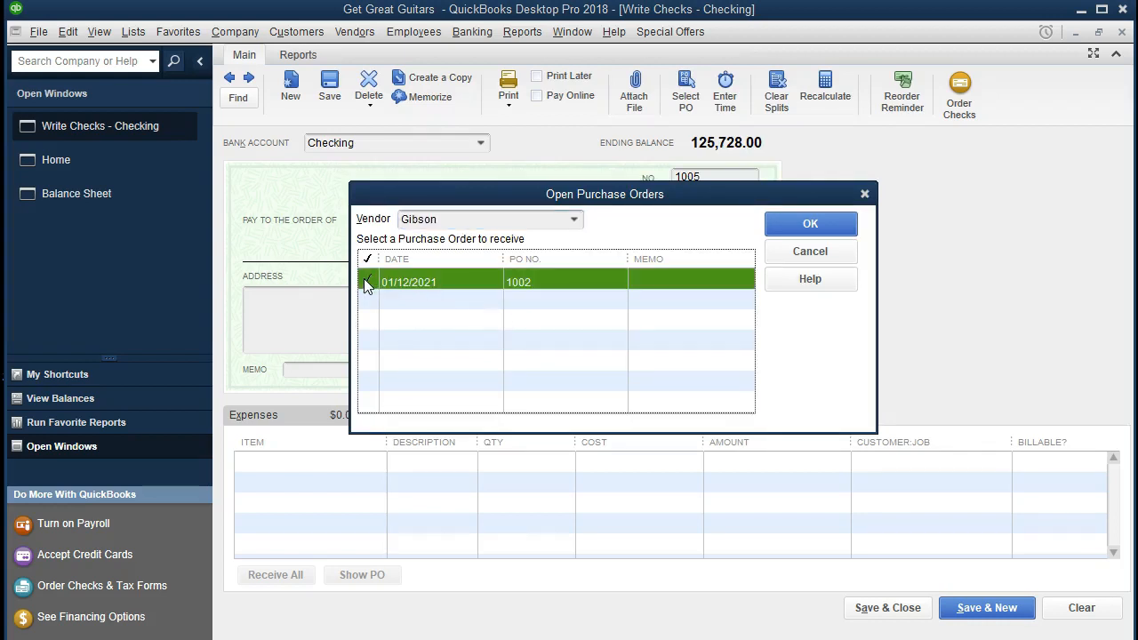
{"action": "left_click", "coordinate": [804, 226]}
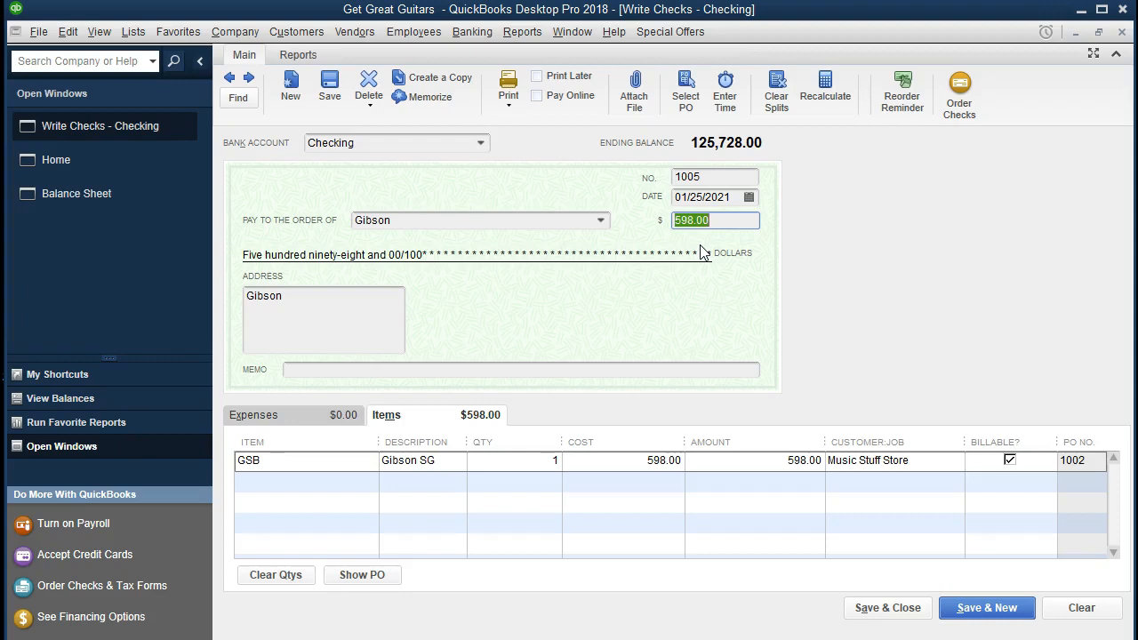
- Review the Gibson check's amount, address and memo, and compare its expense and item details
{"action": "key", "text": "Tab"}
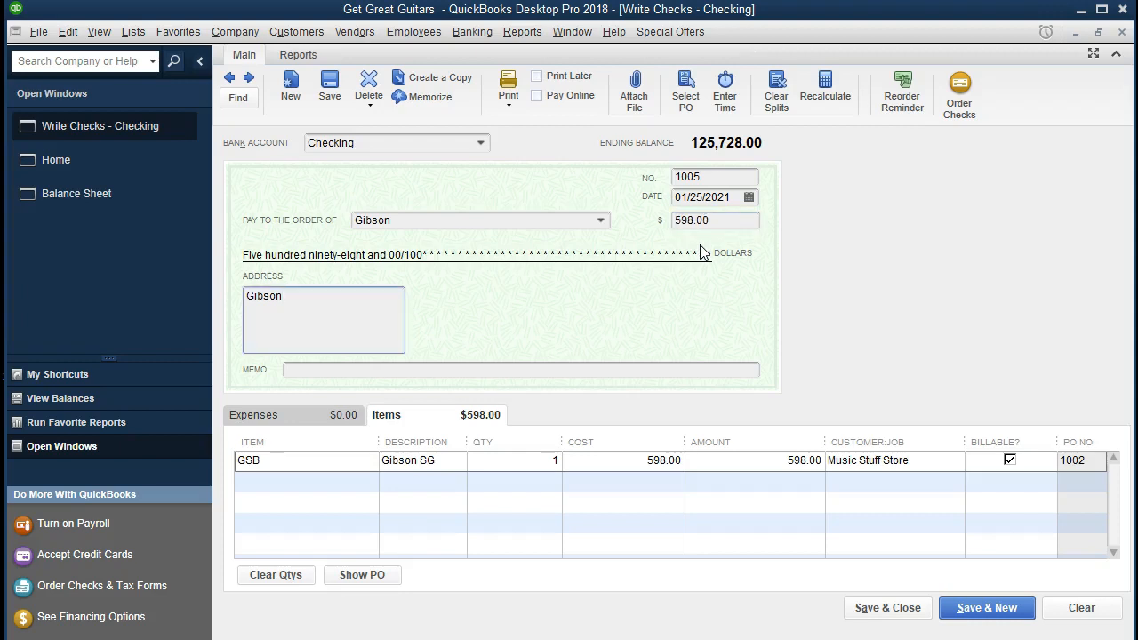
{"action": "key", "text": "Tab"}
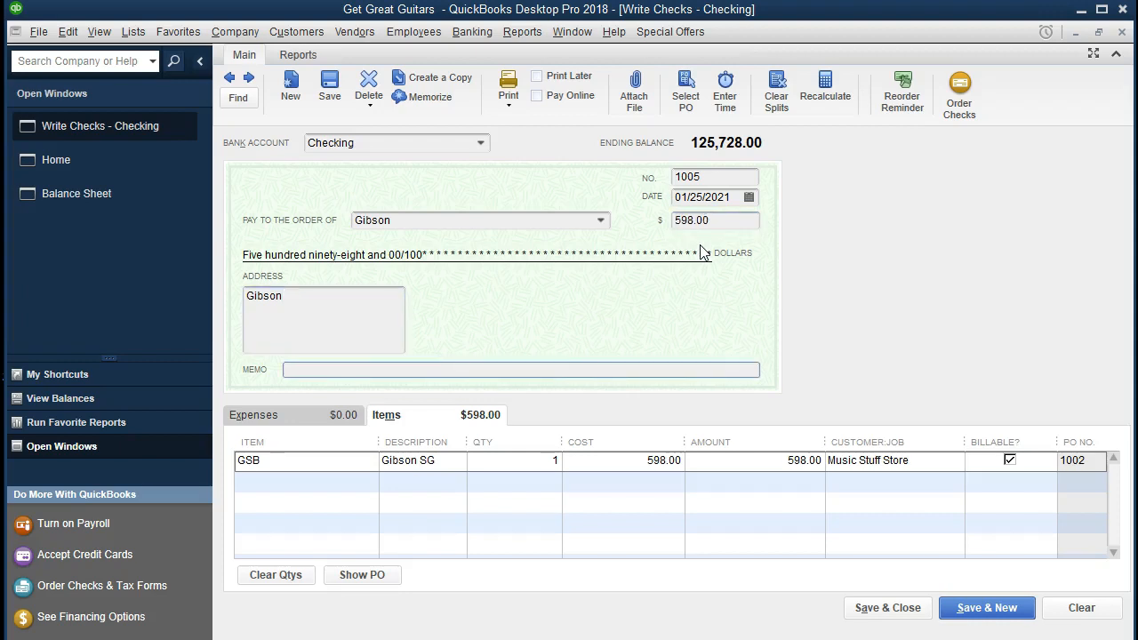
{"action": "key", "text": "Tab"}
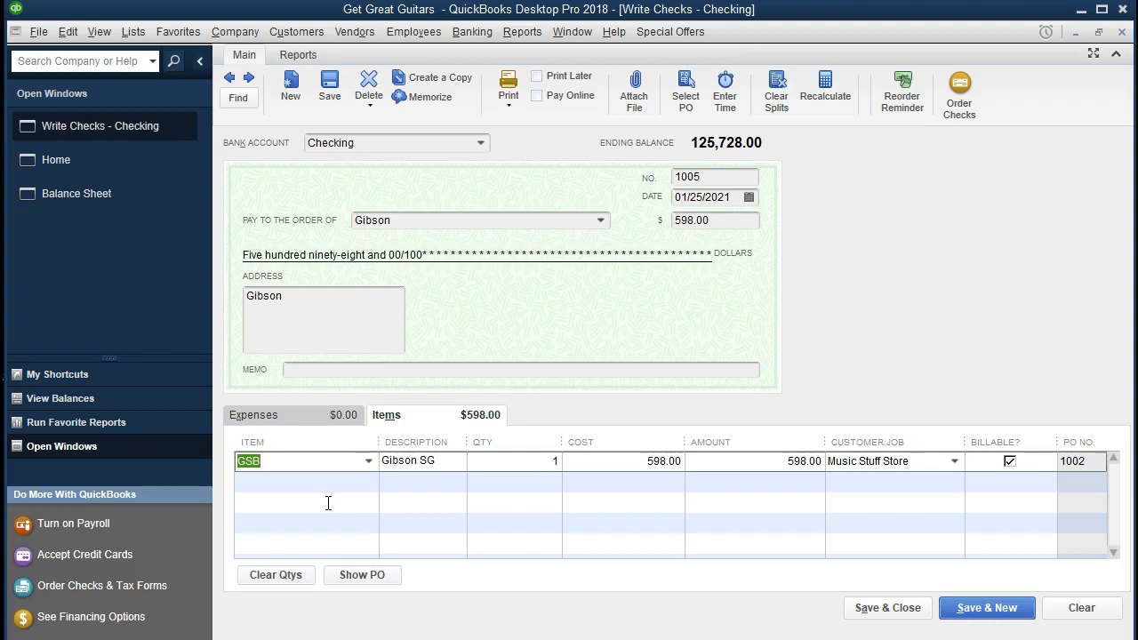
{"action": "left_click", "coordinate": [309, 423]}
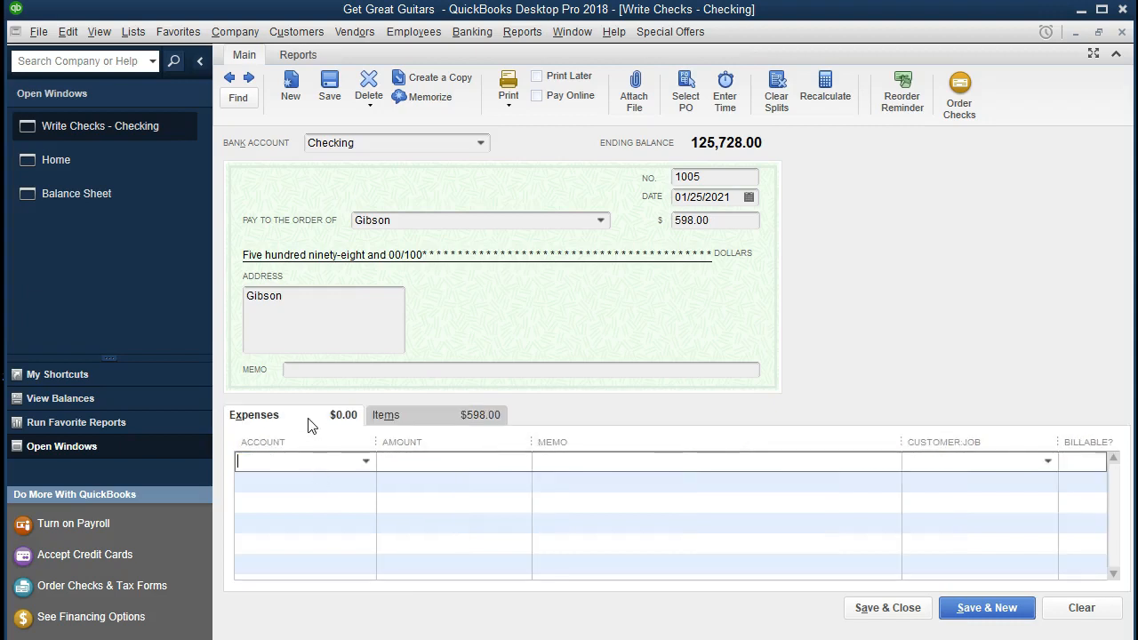
{"action": "left_click", "coordinate": [433, 423]}
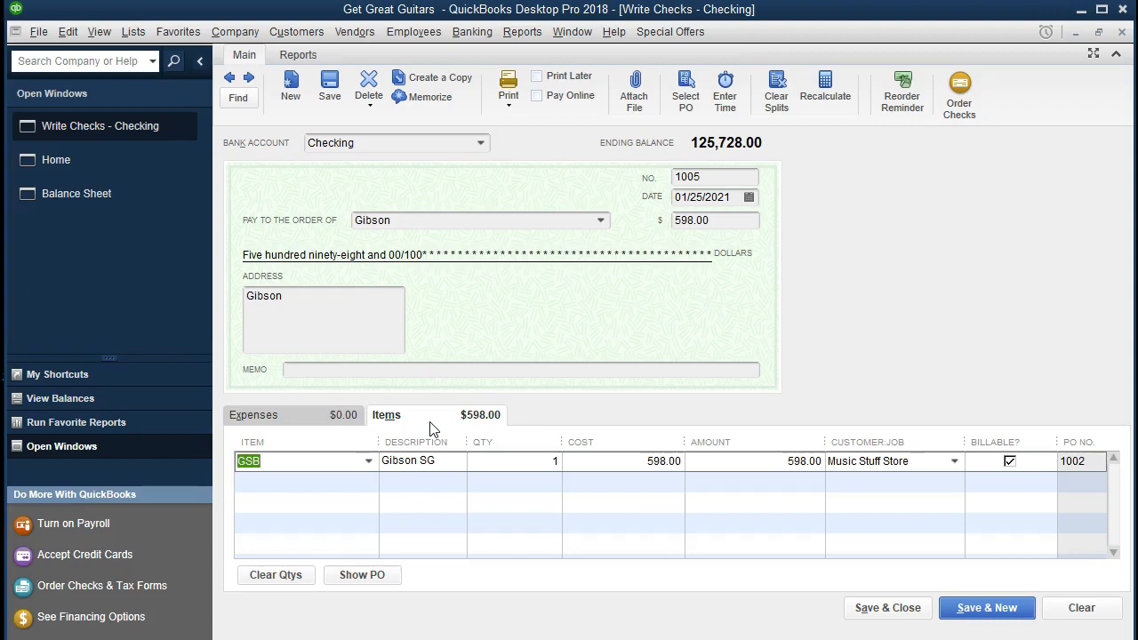
{"action": "left_click", "coordinate": [131, 36]}
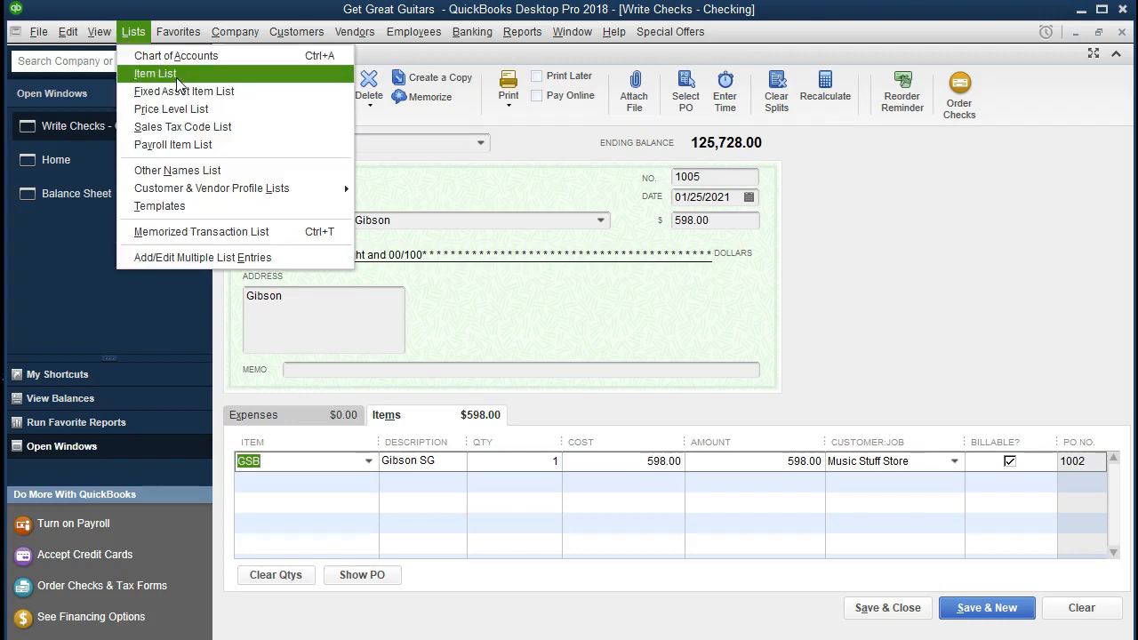
{"action": "left_click", "coordinate": [138, 34]}
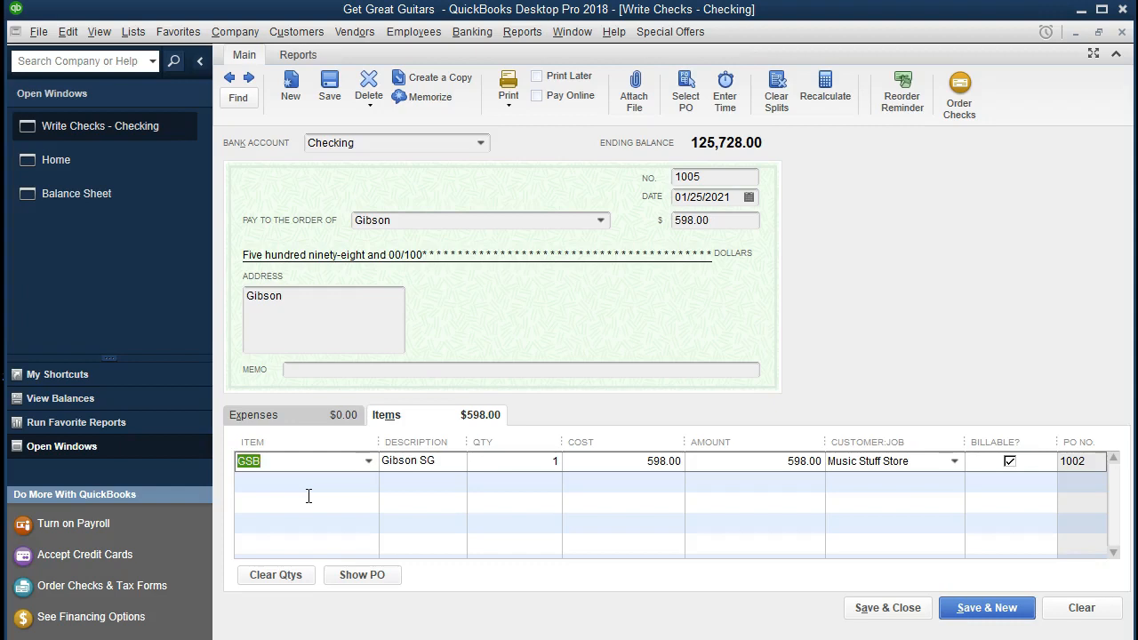
- Go through the GSB line's cost, amount, customer and billable setting, and save and close the Gibson check
{"action": "key", "text": "Tab"}
{"action": "key", "text": "Tab"}
{"action": "key", "text": "Tab"}
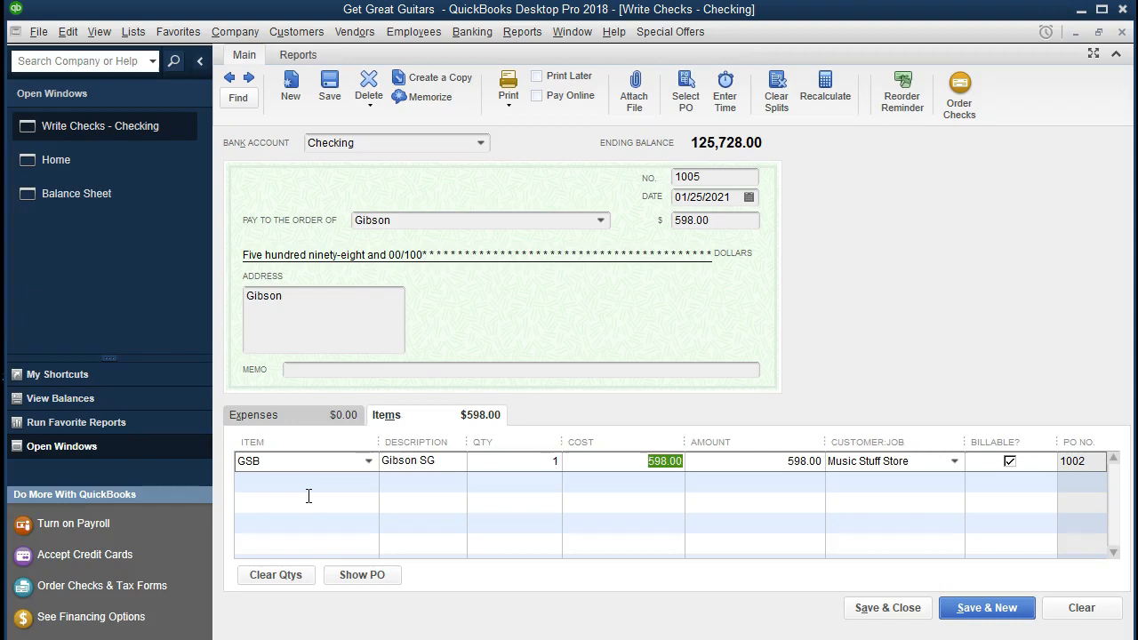
{"action": "key", "text": "Tab"}
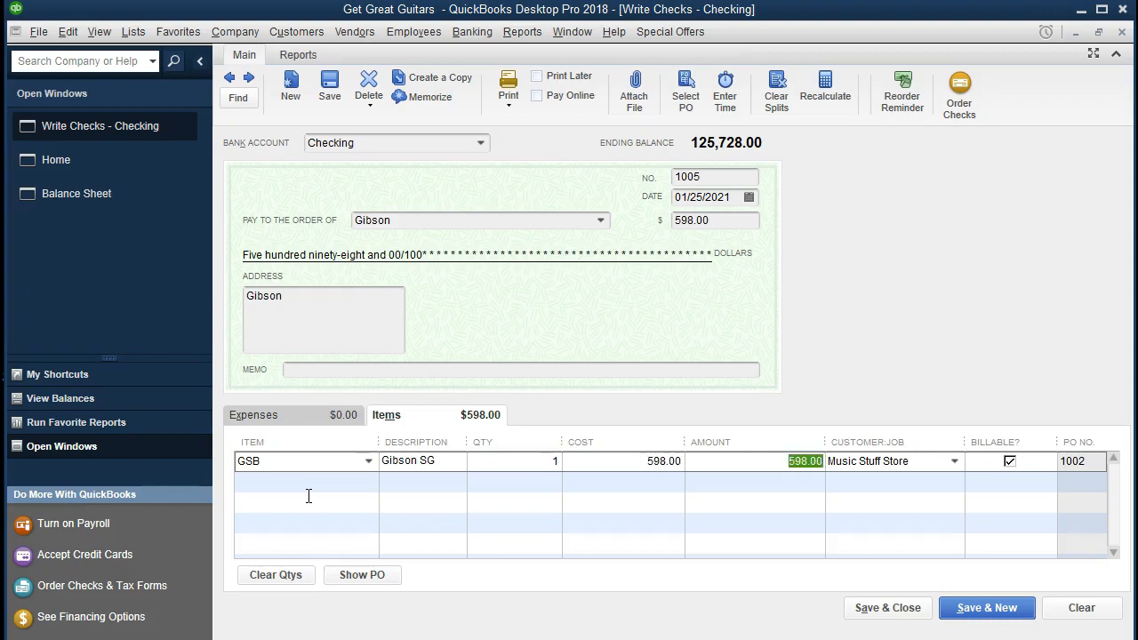
{"action": "key", "text": "Tab"}
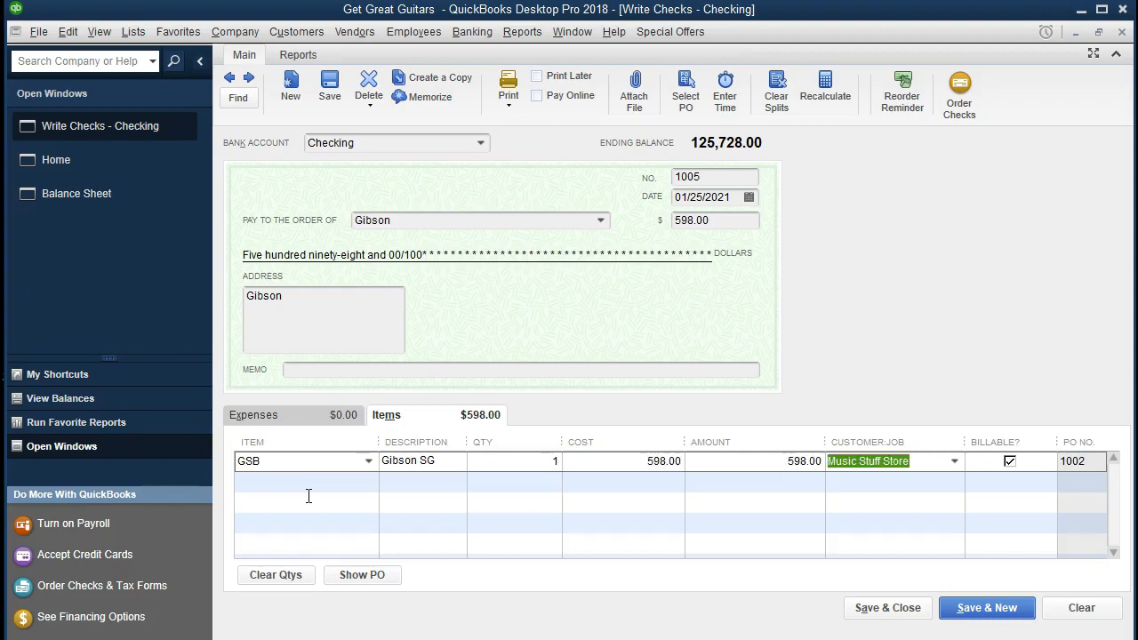
{"action": "key", "text": "Tab"}
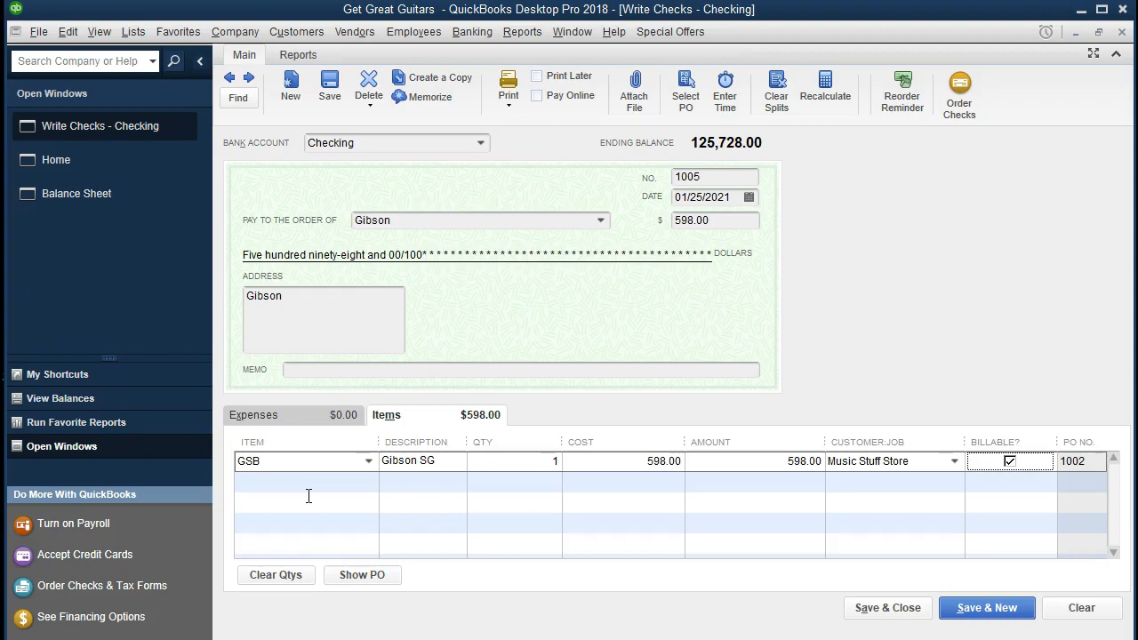
{"action": "left_click", "coordinate": [875, 614]}
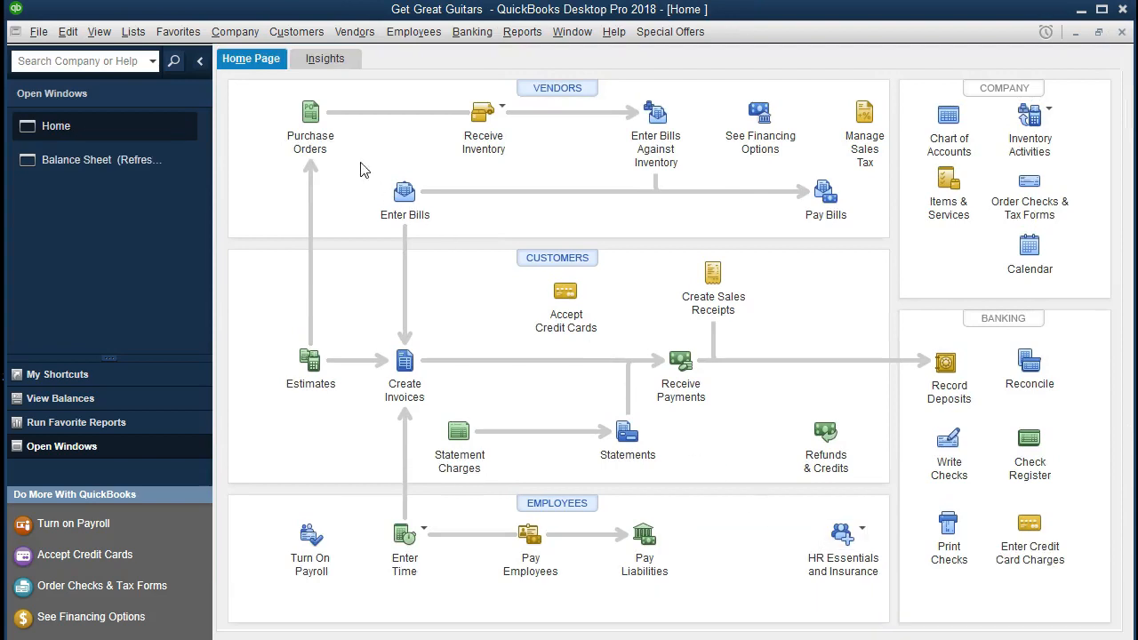
- Bring up Gibson's purchase order dated 01/12/2021 again to check its received status, and close it
{"action": "left_click", "coordinate": [319, 129]}
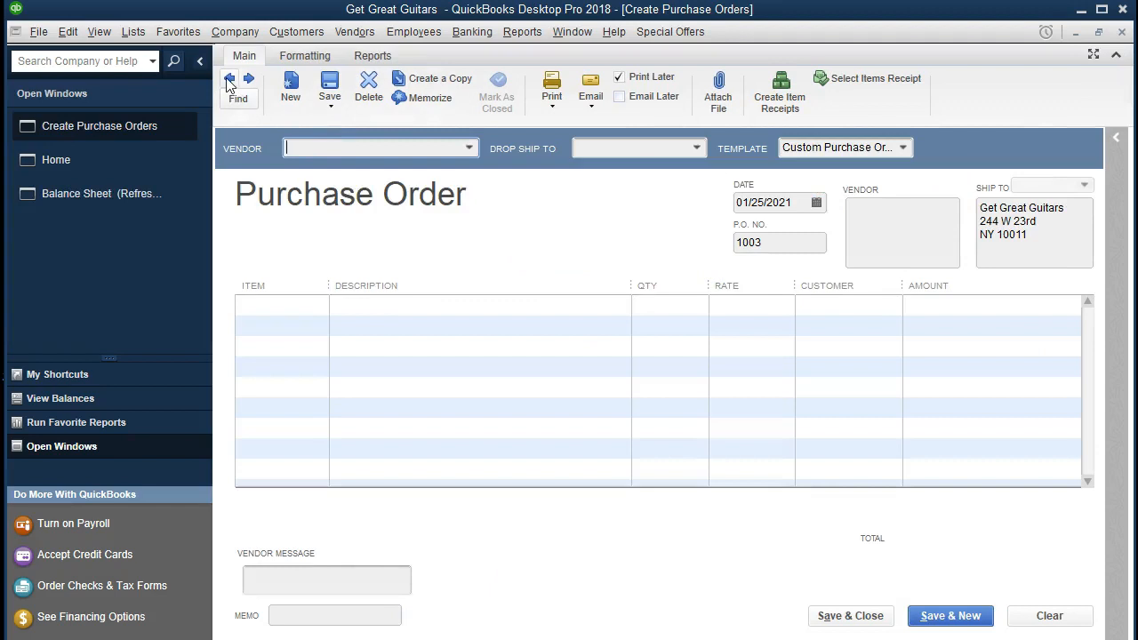
{"action": "left_click", "coordinate": [229, 79]}
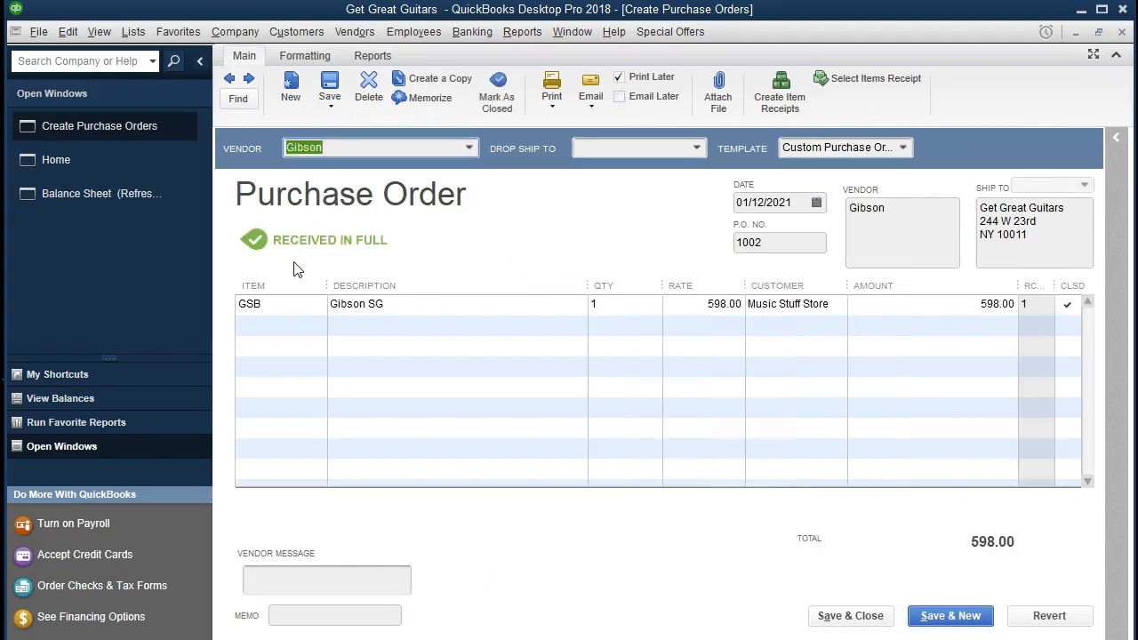
{"action": "left_click", "coordinate": [1122, 33]}
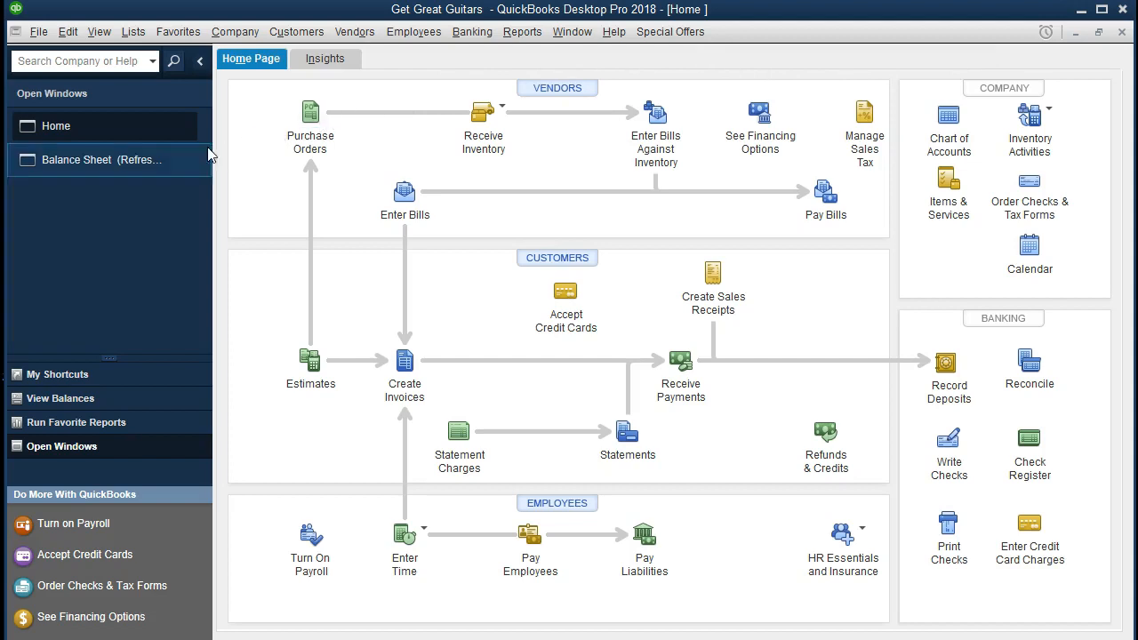
- Trace the balance sheet's Checking balance to its transactions and Gibson check 1005, and return to the balance sheet
{"action": "left_click", "coordinate": [169, 162]}
{"action": "left_click", "coordinate": [172, 169]}
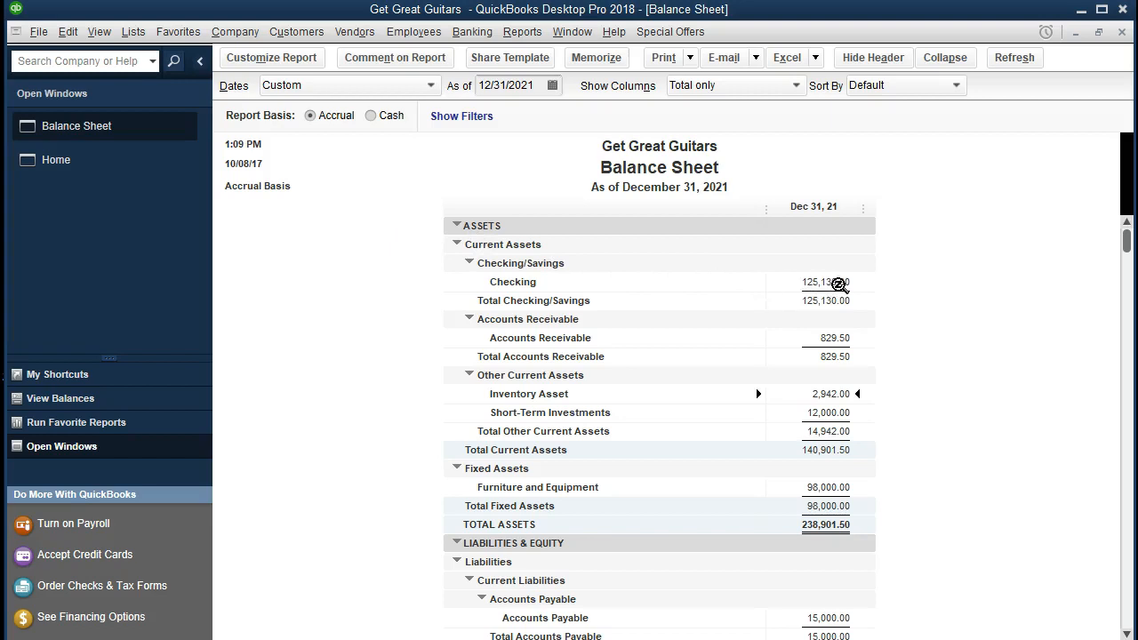
{"action": "double_click", "coordinate": [836, 284]}
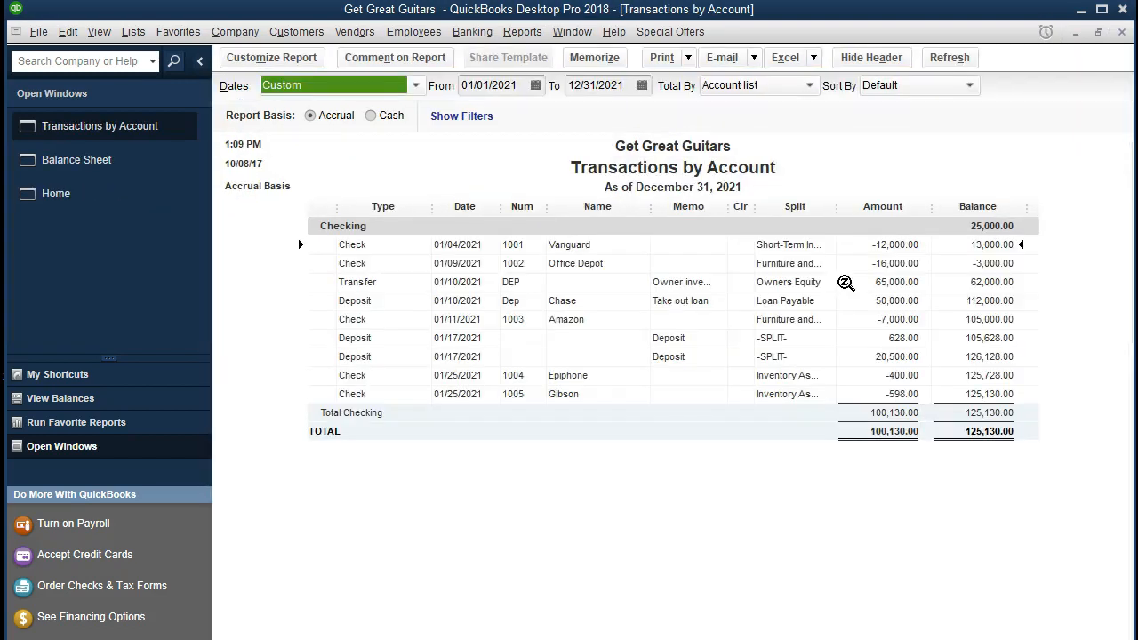
{"action": "double_click", "coordinate": [912, 396]}
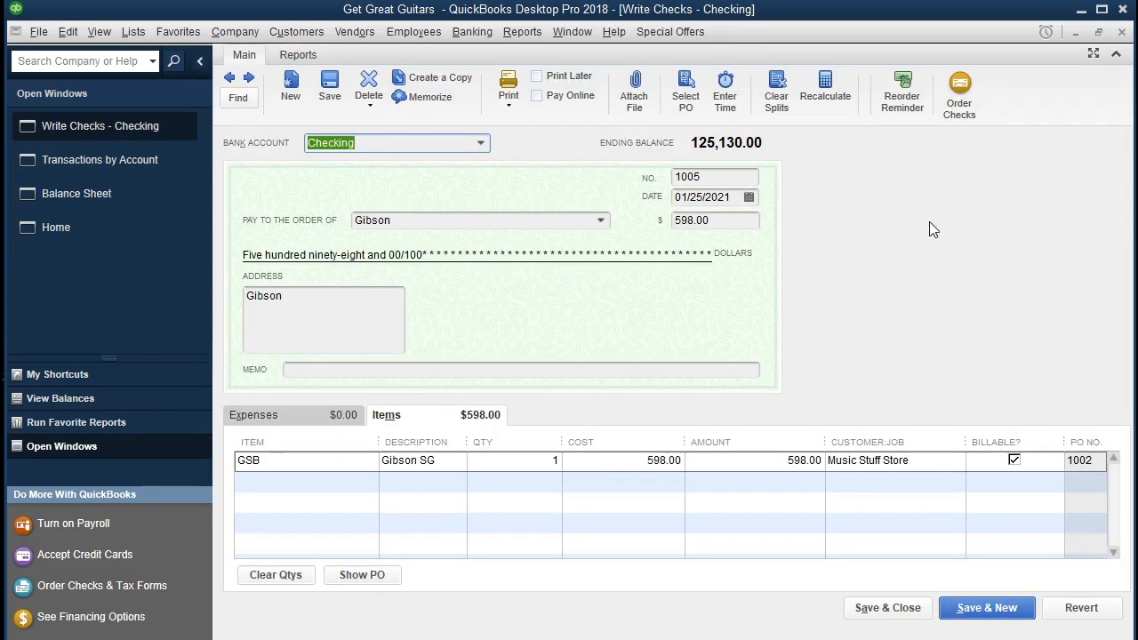
{"action": "left_click", "coordinate": [1121, 33]}
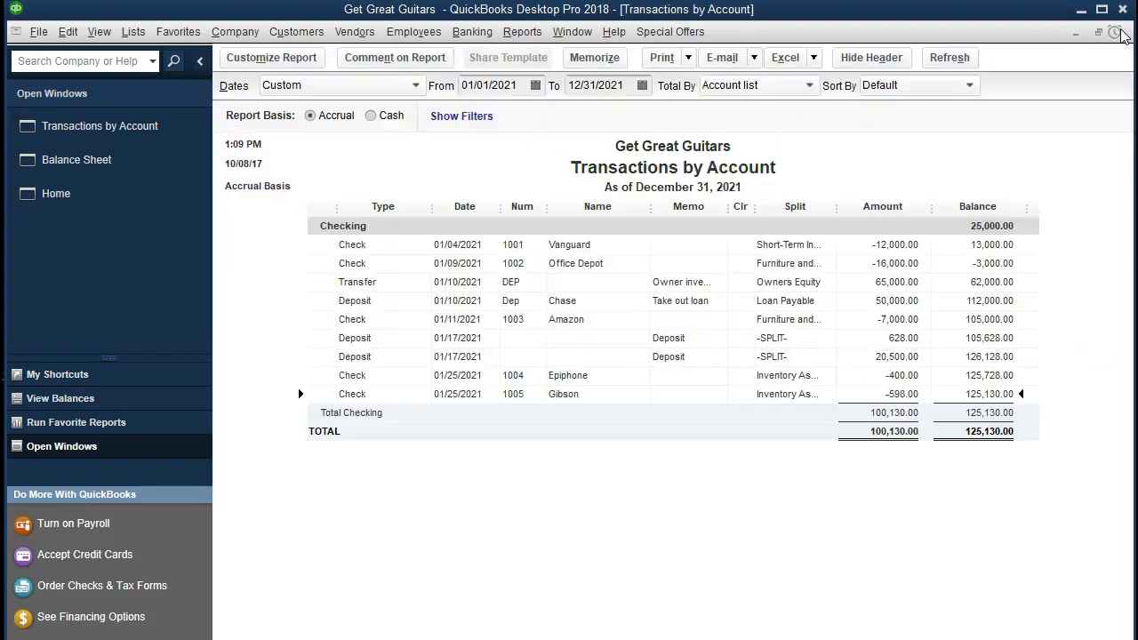
{"action": "left_click", "coordinate": [1121, 33]}
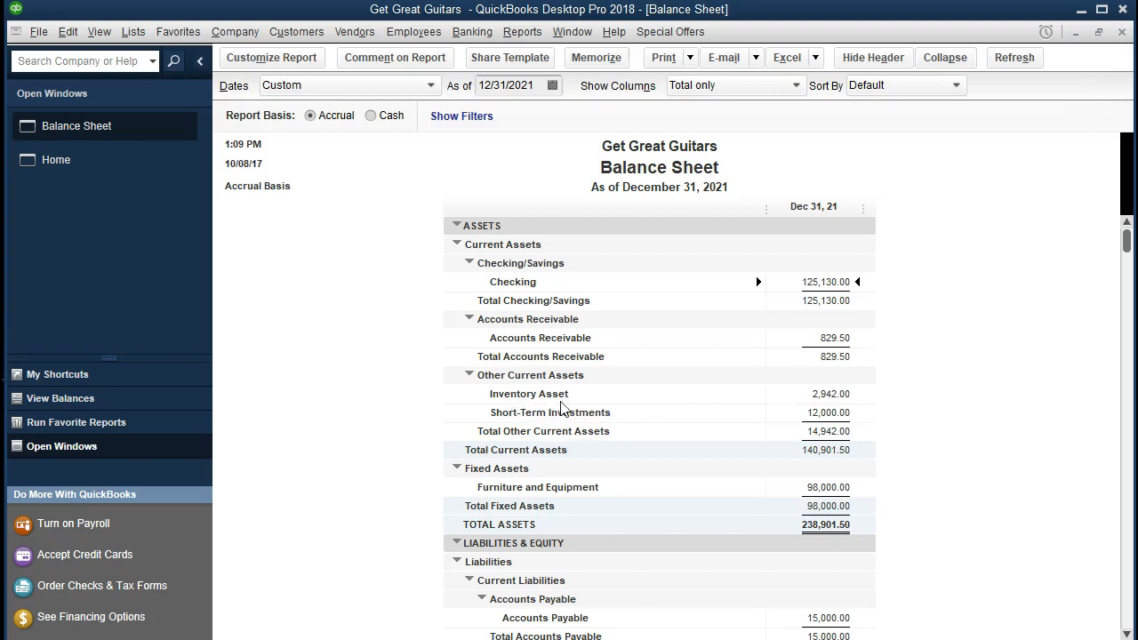
- Trace the balance sheet's Inventory Asset balance to its transactions and the Gibson SG check, and return to the balance sheet
{"action": "double_click", "coordinate": [825, 393]}
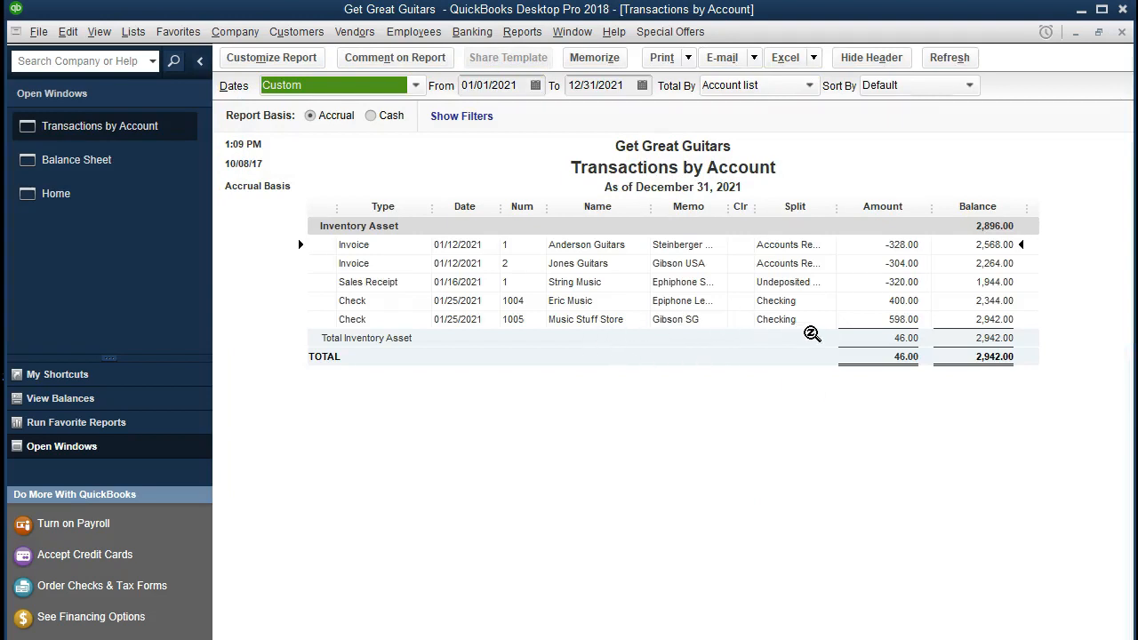
{"action": "double_click", "coordinate": [892, 320]}
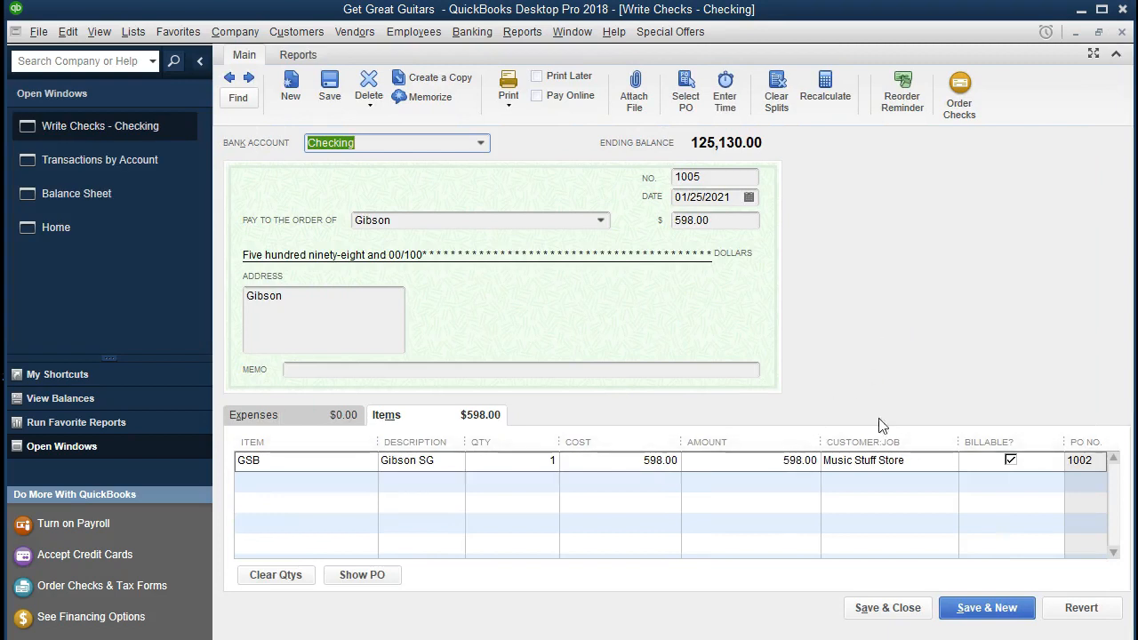
{"action": "left_click", "coordinate": [1122, 33]}
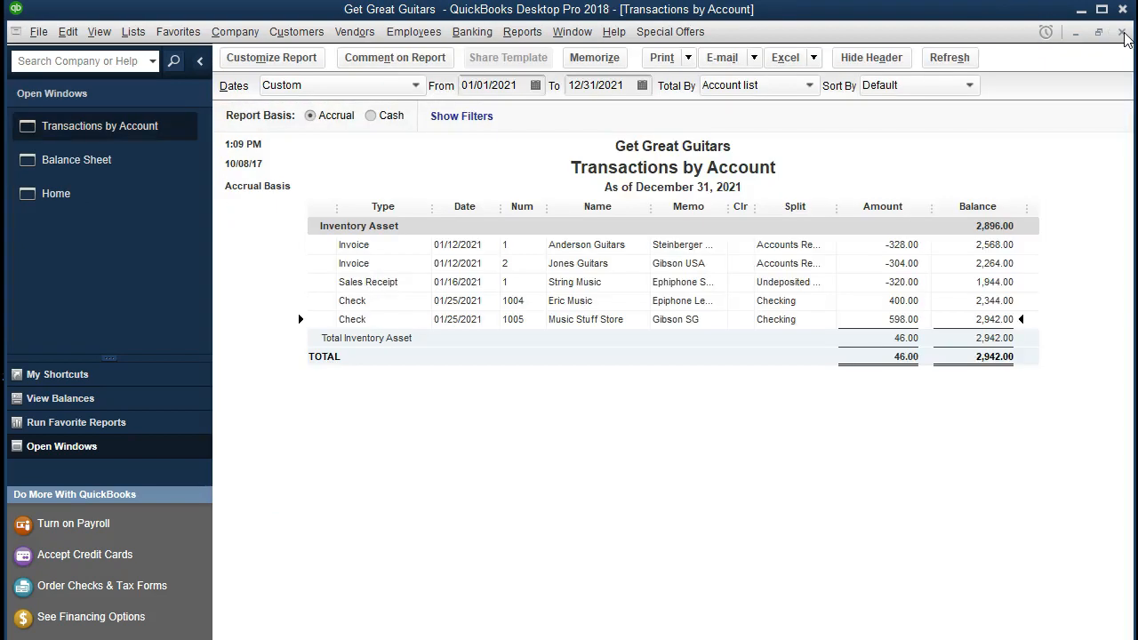
{"action": "left_click", "coordinate": [1123, 33]}
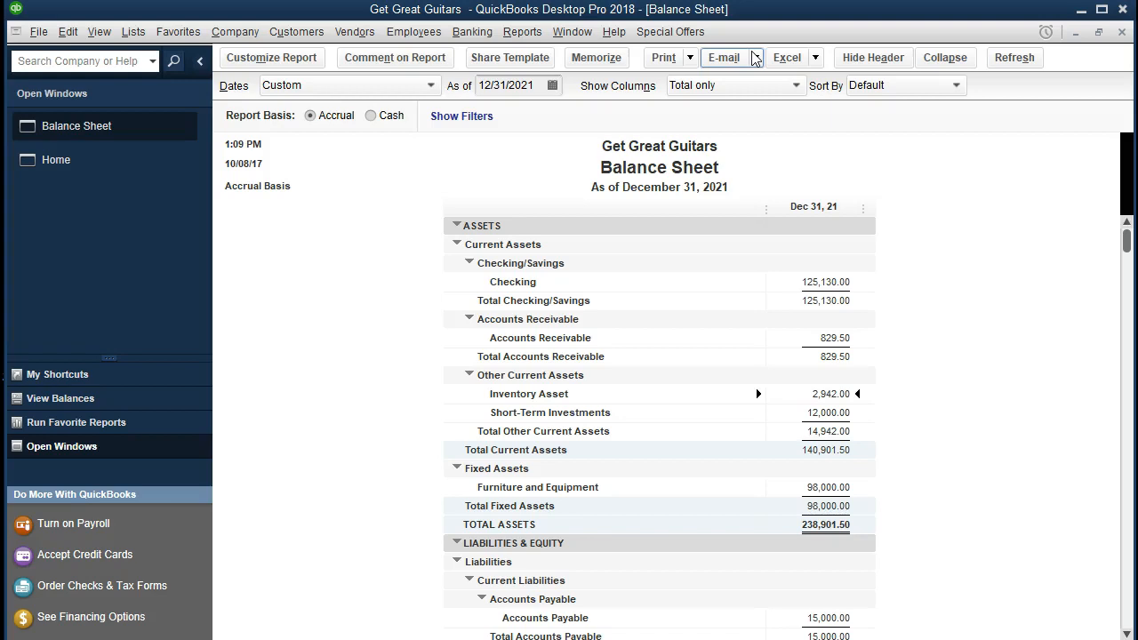
- Open the register for the Checking account
{"action": "left_click", "coordinate": [486, 45]}
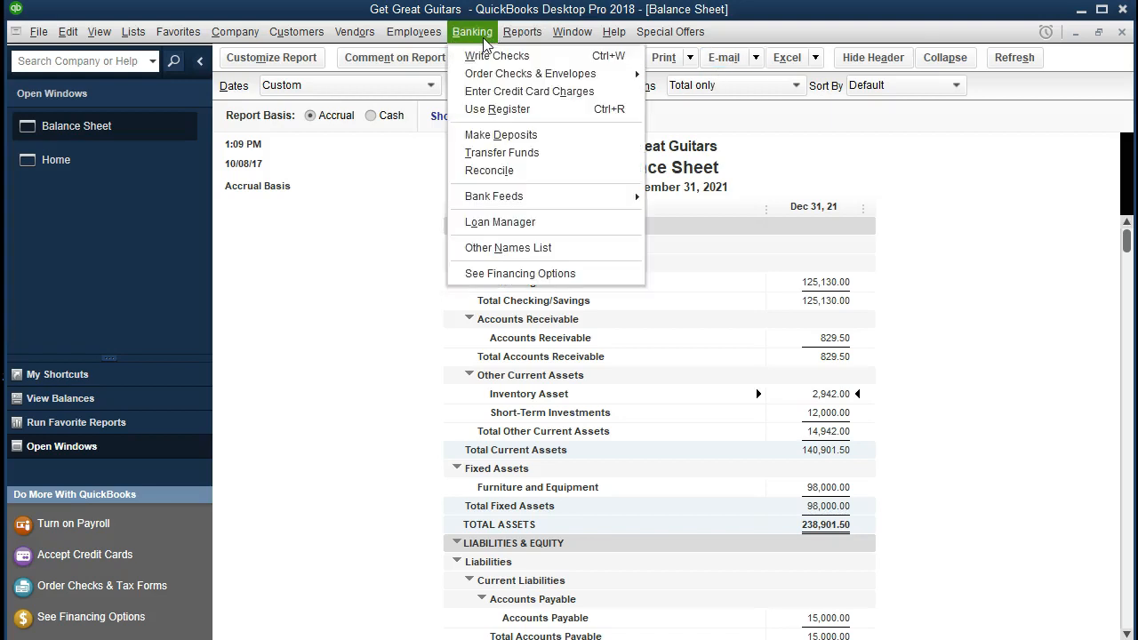
{"action": "left_click", "coordinate": [484, 39]}
{"action": "left_click", "coordinate": [484, 39]}
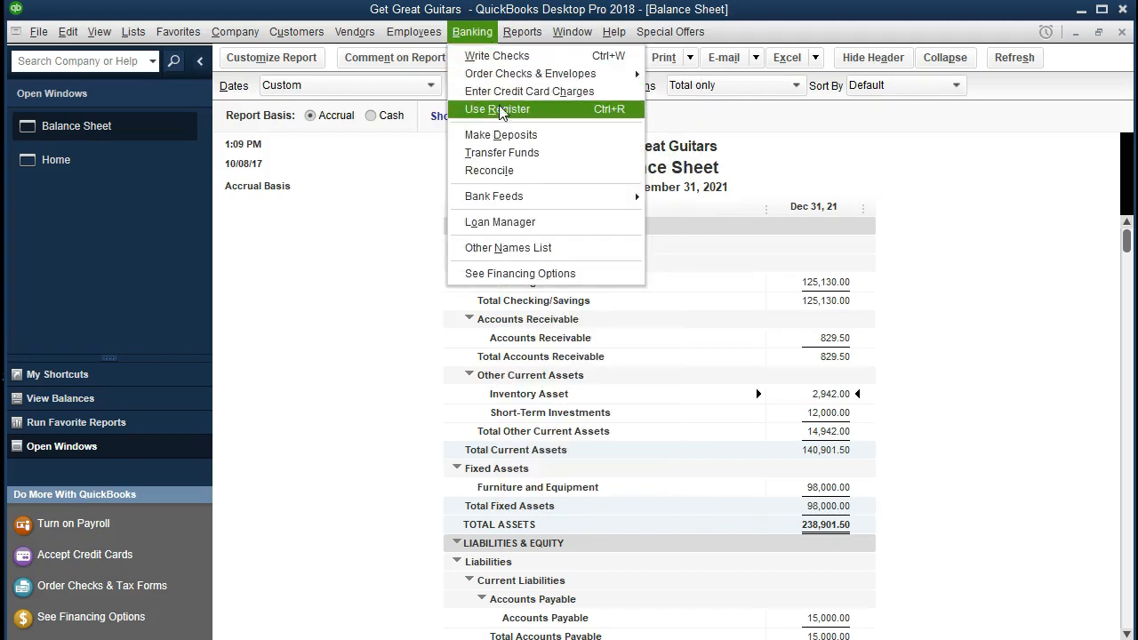
{"action": "left_click", "coordinate": [598, 111]}
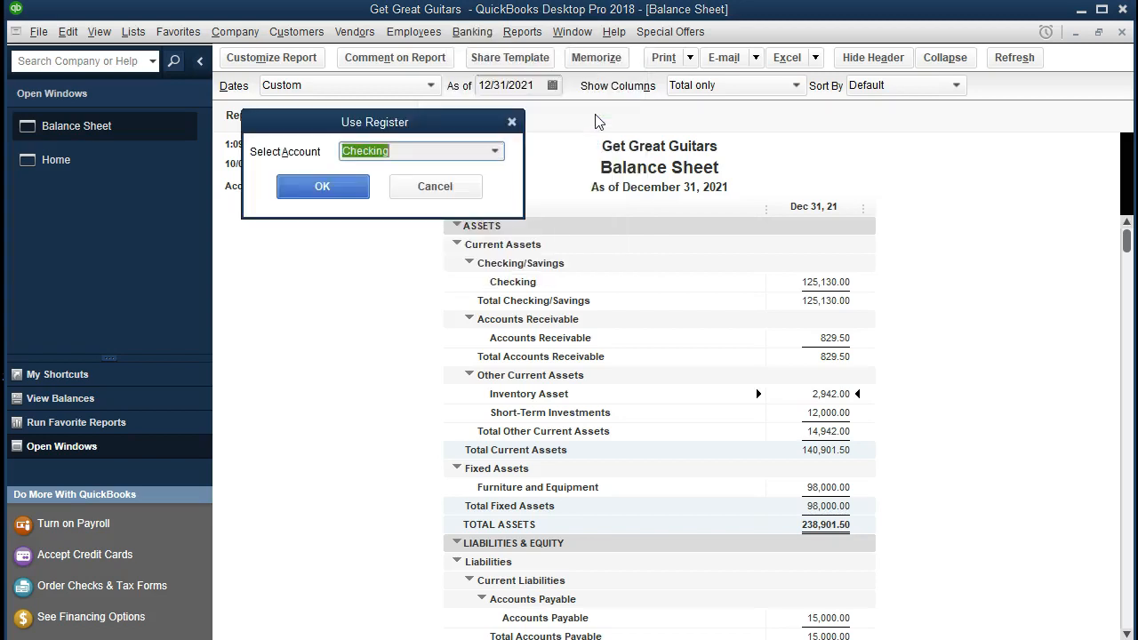
{"action": "left_click", "coordinate": [500, 153]}
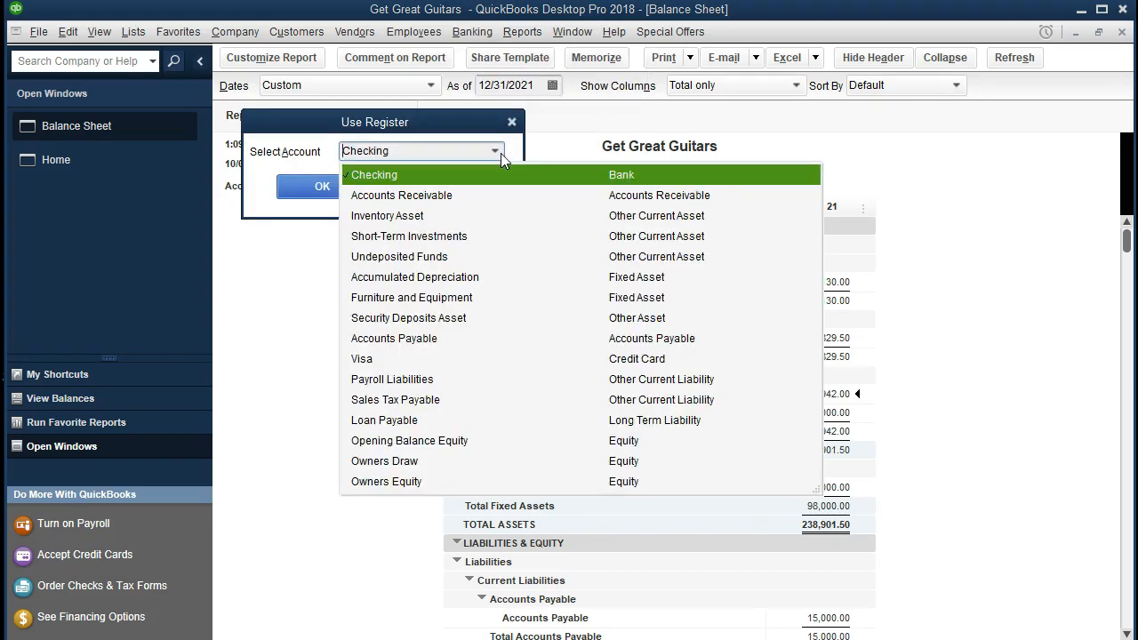
{"action": "left_click", "coordinate": [500, 153]}
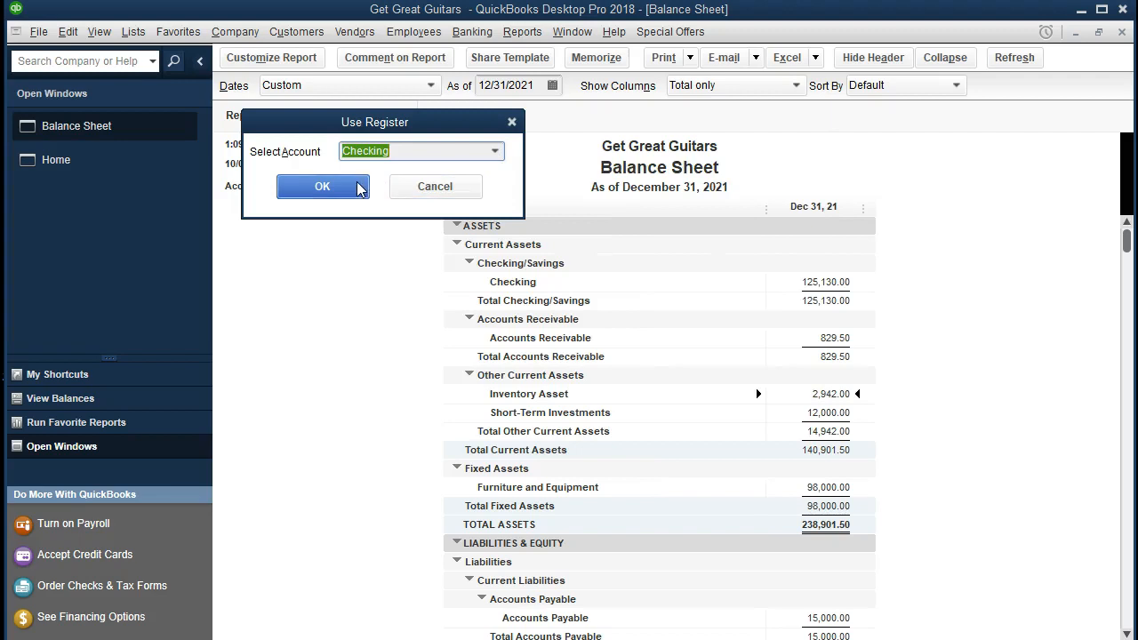
{"action": "left_click", "coordinate": [322, 186]}
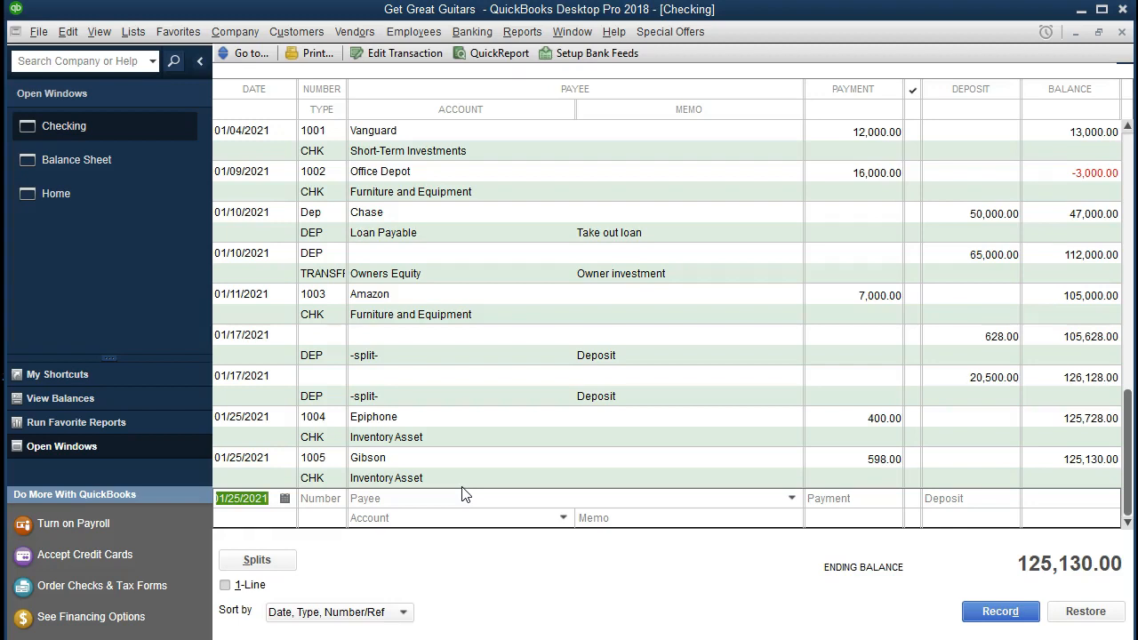
- Inspect Epiphone check 1004 from the Checking register, and close both the check and the register
{"action": "left_click", "coordinate": [502, 436]}
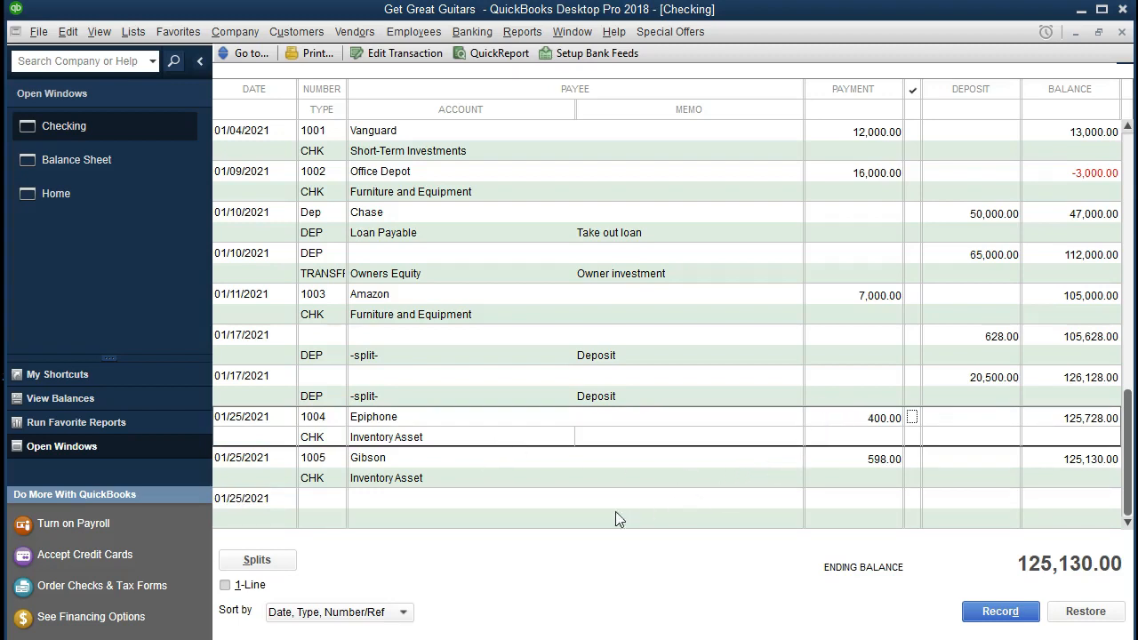
{"action": "double_click", "coordinate": [327, 449]}
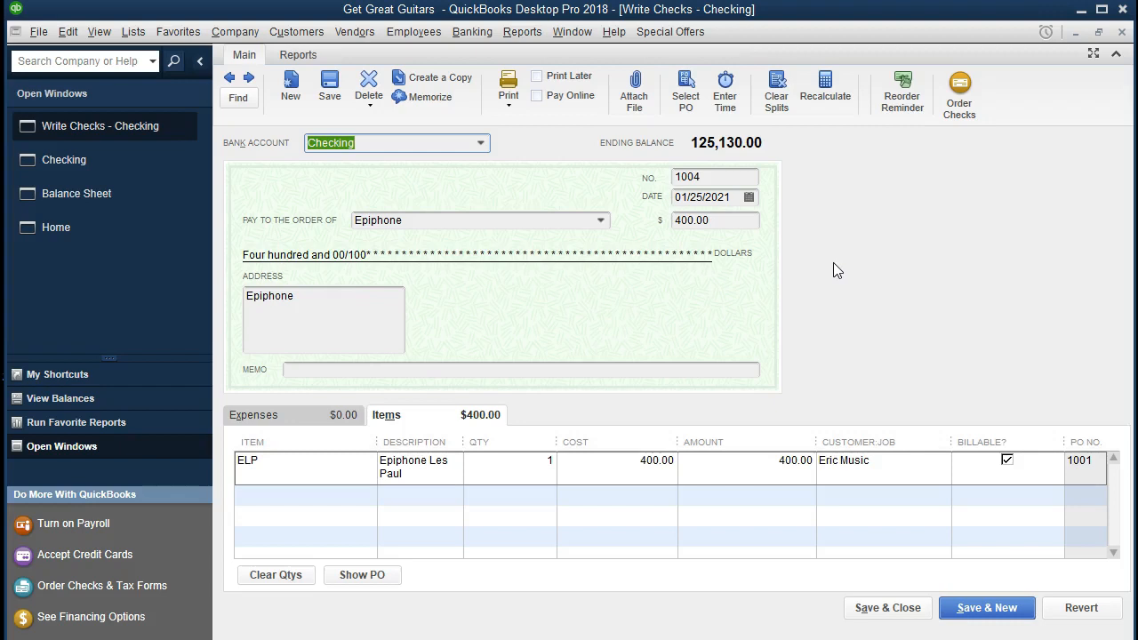
{"action": "left_click", "coordinate": [1122, 32]}
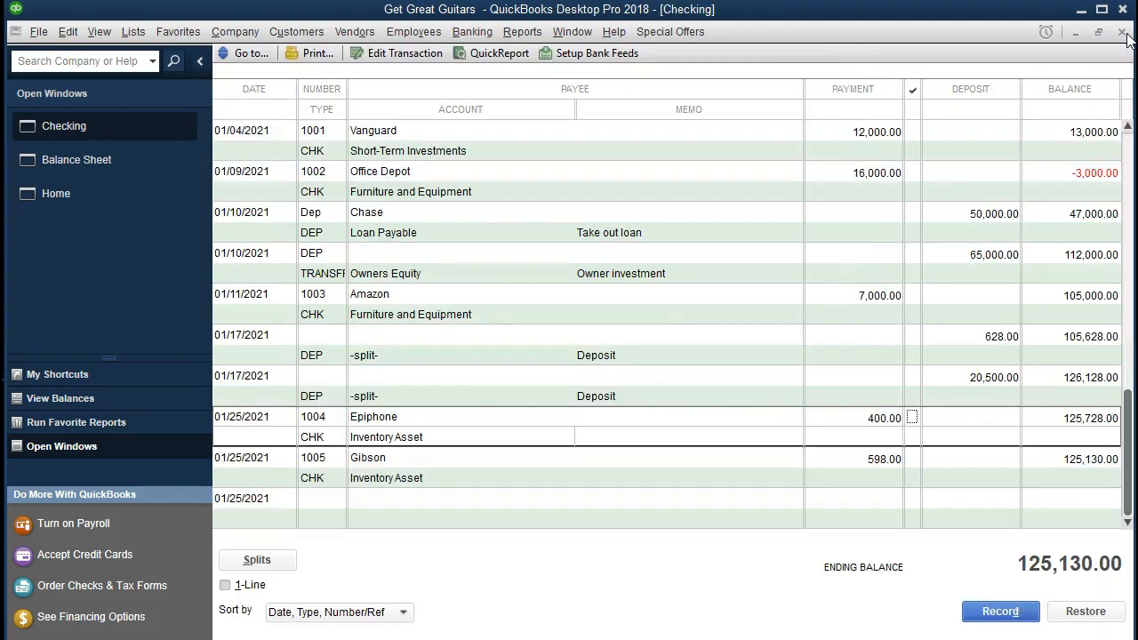
{"action": "left_click", "coordinate": [1122, 32]}
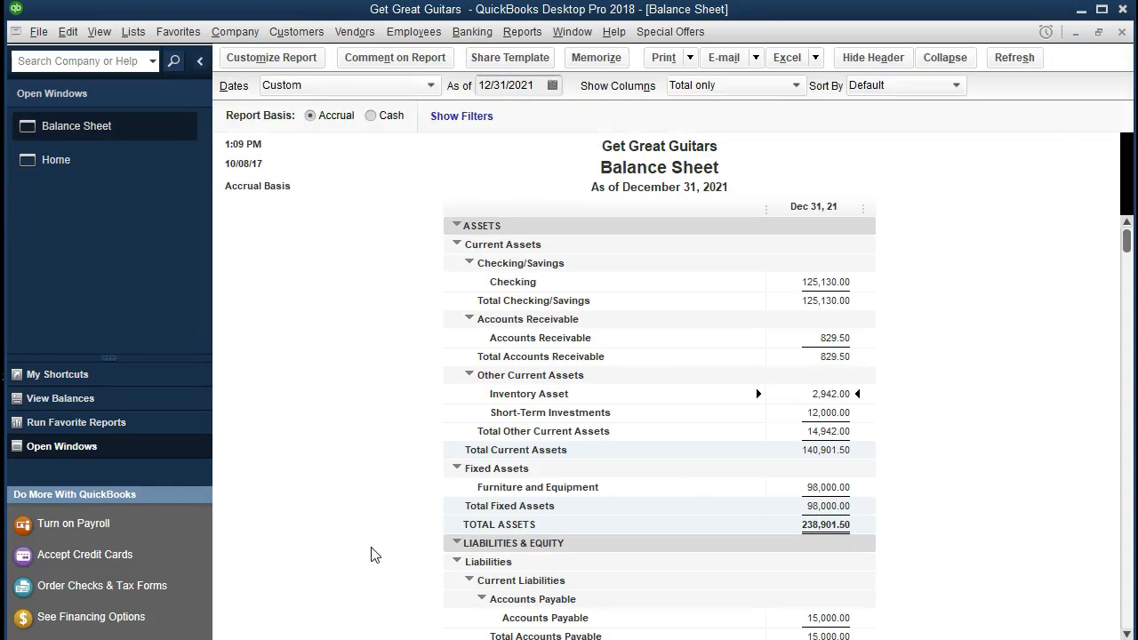